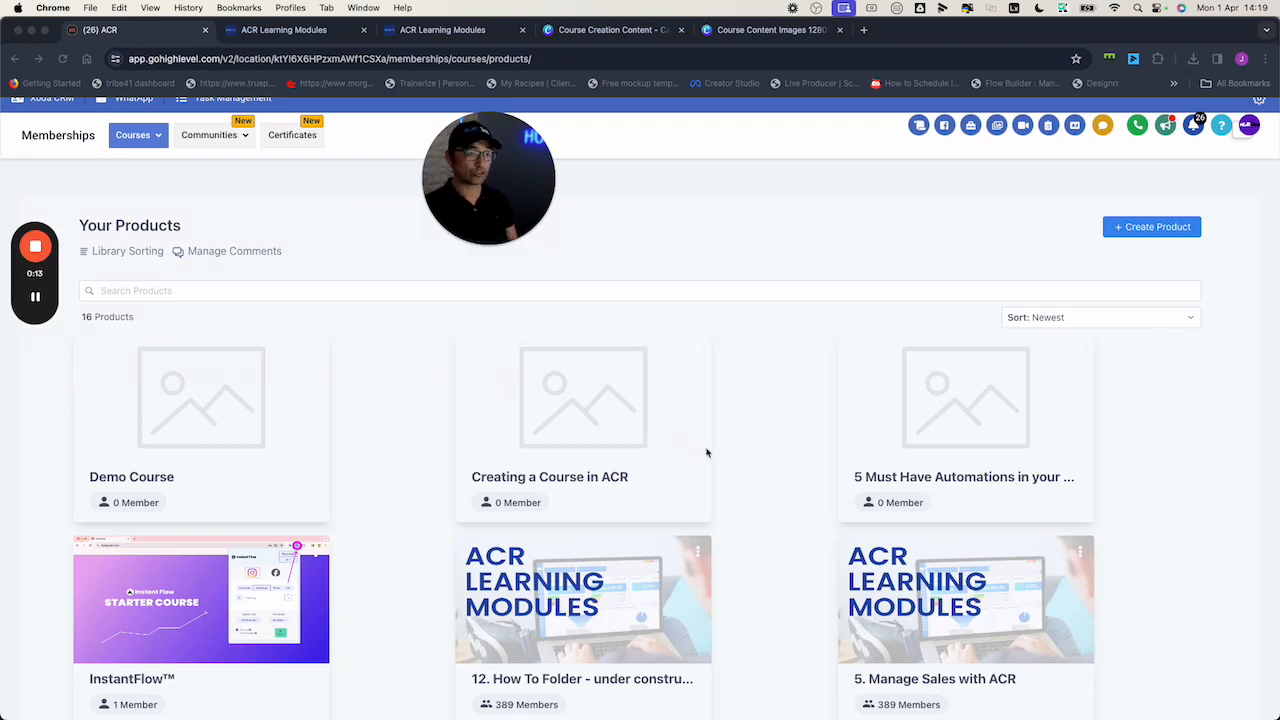
Close the three leftover ACR Learning Modules preview tabs and return to the course products list
{"action": "scroll", "coordinate": [706, 453], "scroll_direction": "down", "scroll_amount": 3}
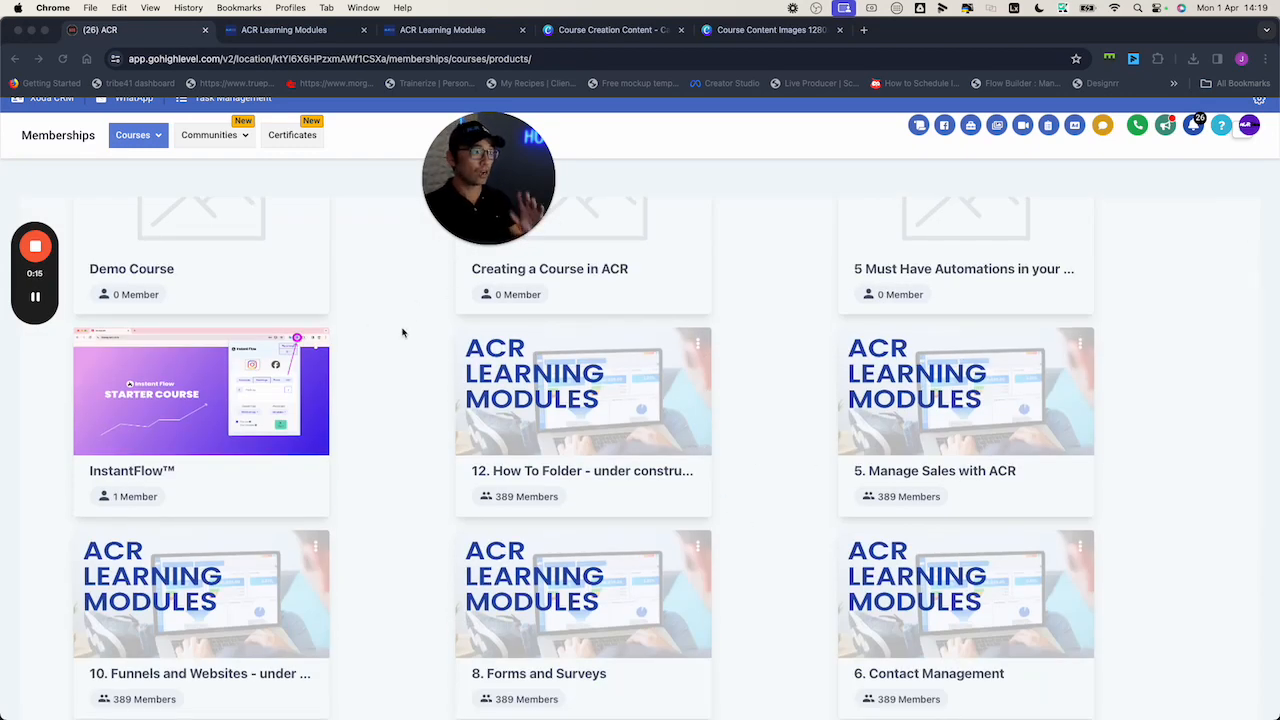
{"action": "scroll", "coordinate": [740, 348], "scroll_direction": "up", "scroll_amount": 1}
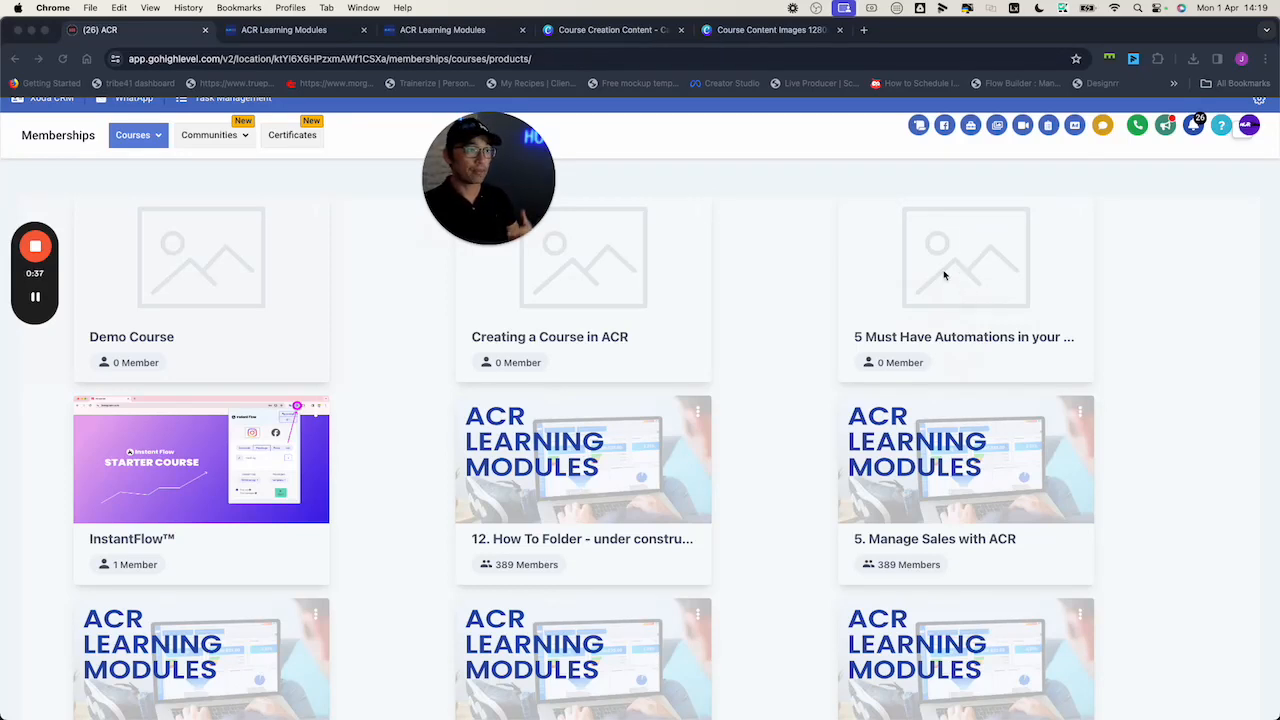
{"action": "left_click", "coordinate": [315, 33]}
{"action": "left_click", "coordinate": [363, 31]}
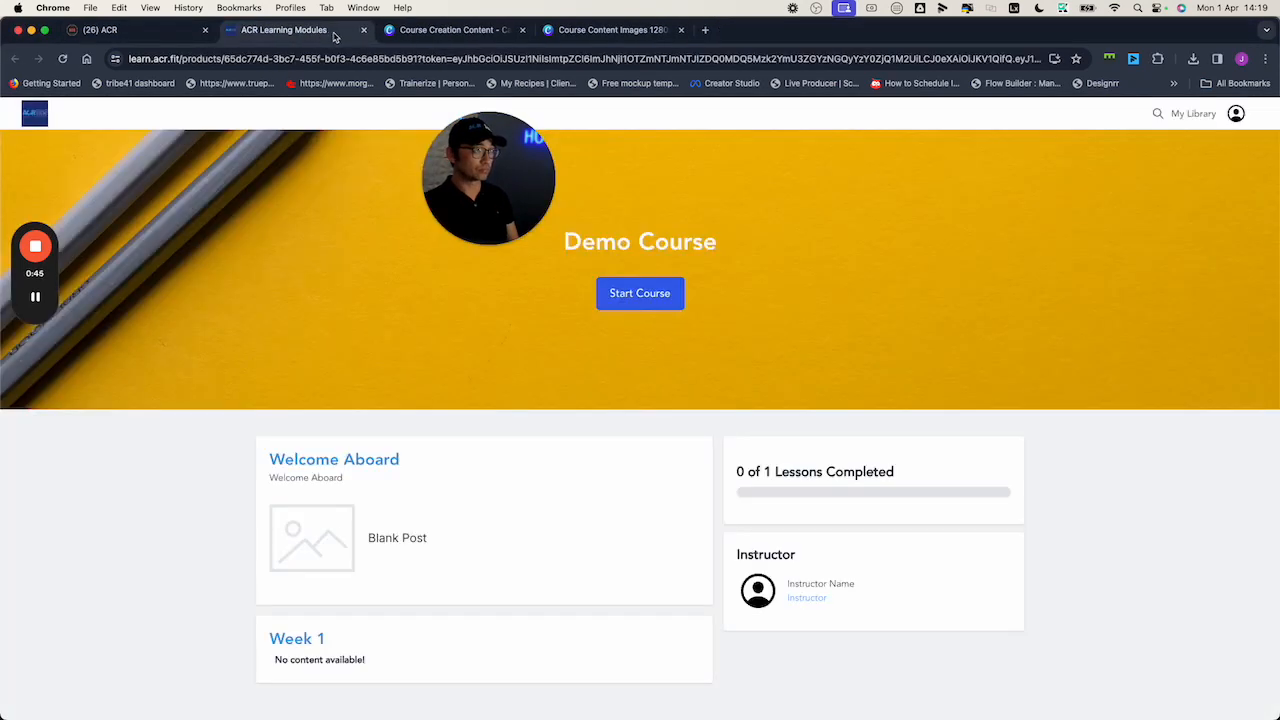
{"action": "left_click", "coordinate": [363, 31]}
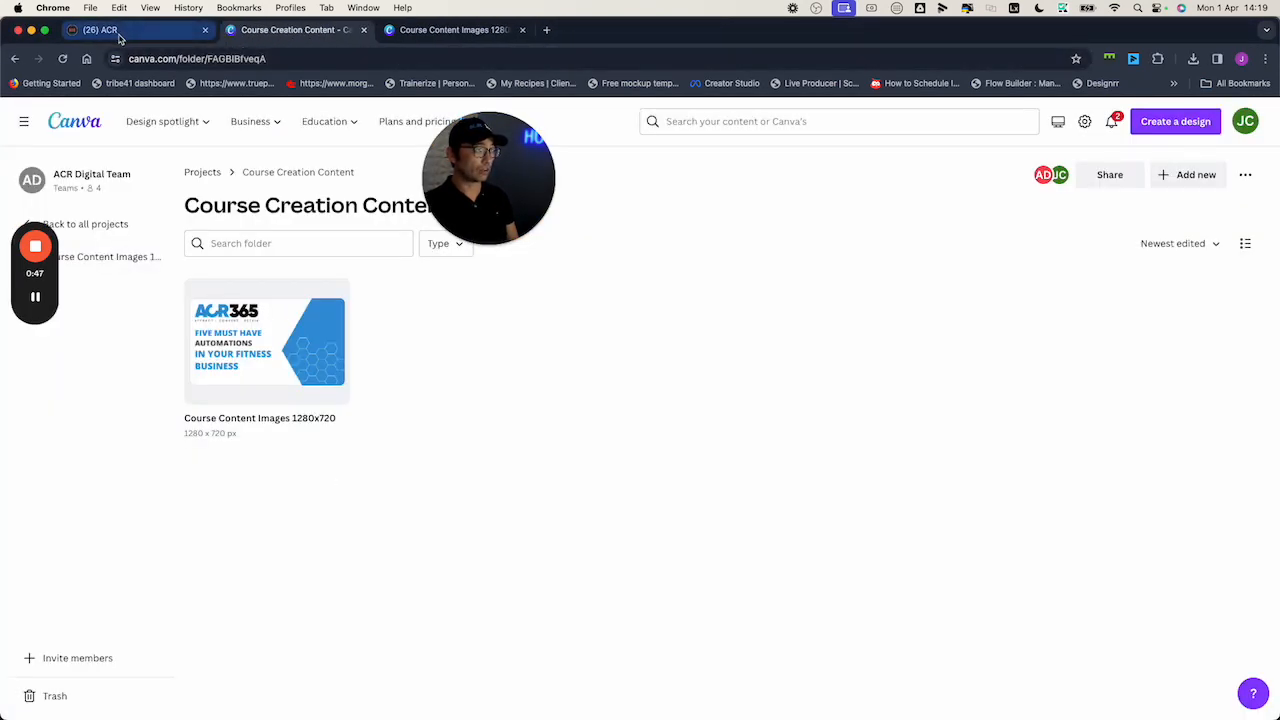
{"action": "left_click", "coordinate": [85, 30]}
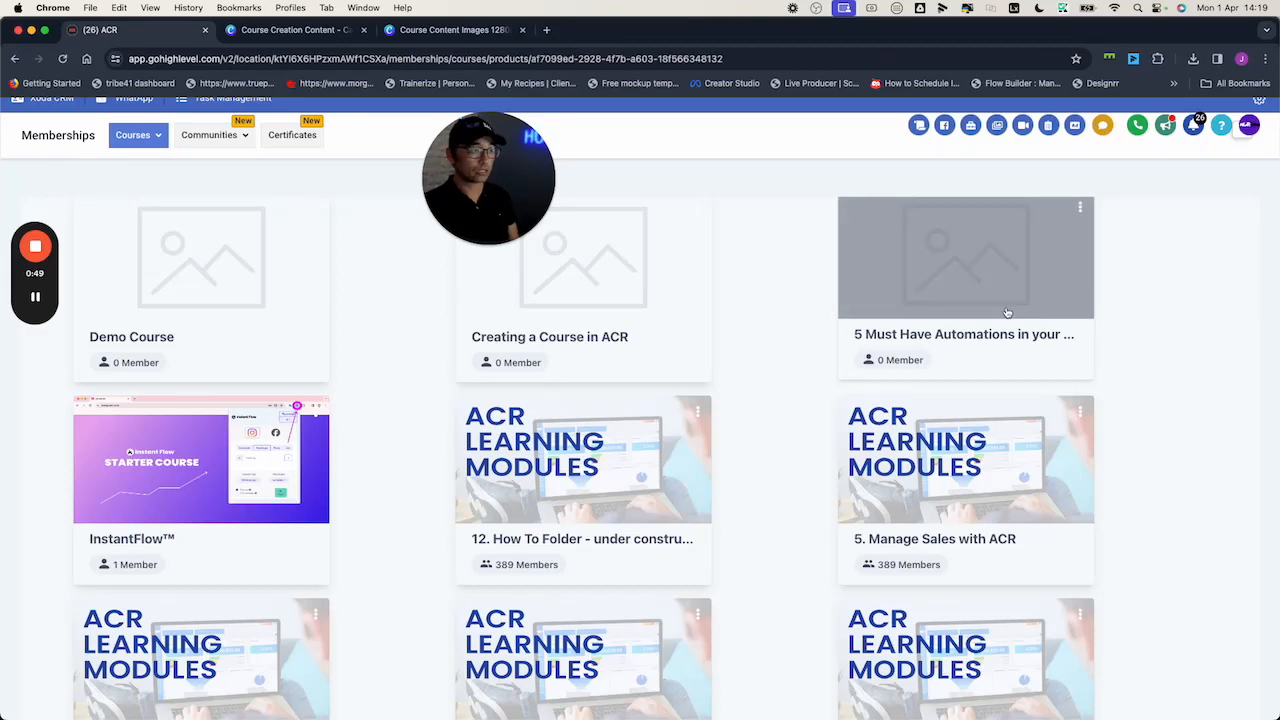
Open the '5 Must Have Automations in your Fitness Business' course and its Details tab
{"action": "left_click", "coordinate": [1007, 313]}
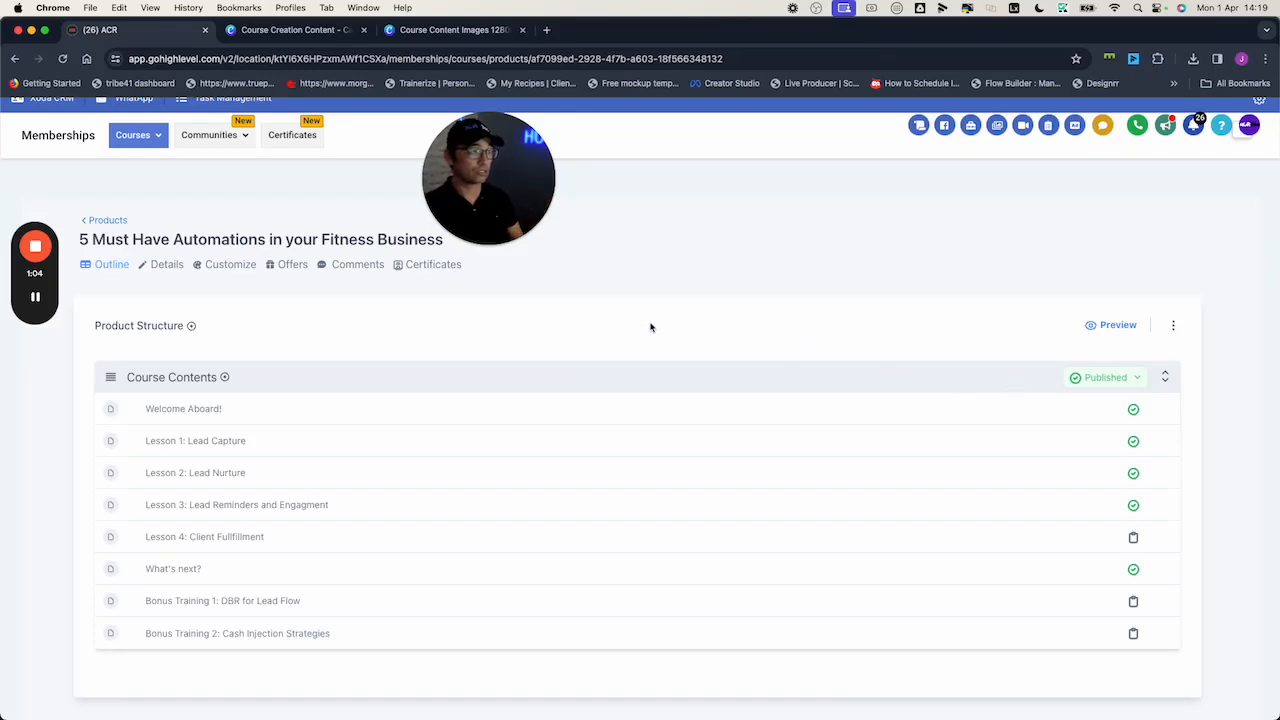
{"action": "left_click", "coordinate": [157, 268]}
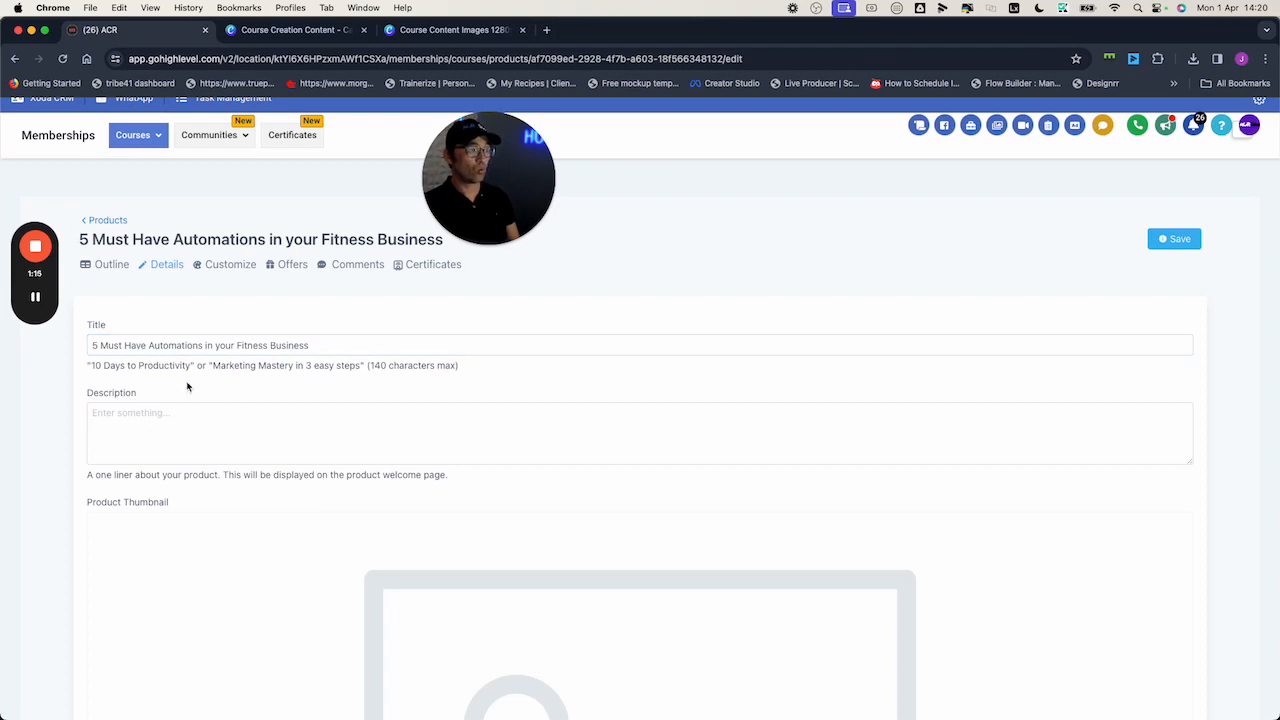
Review the Description box and expand the instructor Customization options below the thumbnail
{"action": "left_click", "coordinate": [184, 422]}
{"action": "scroll", "coordinate": [195, 423], "scroll_direction": "down", "scroll_amount": 2}
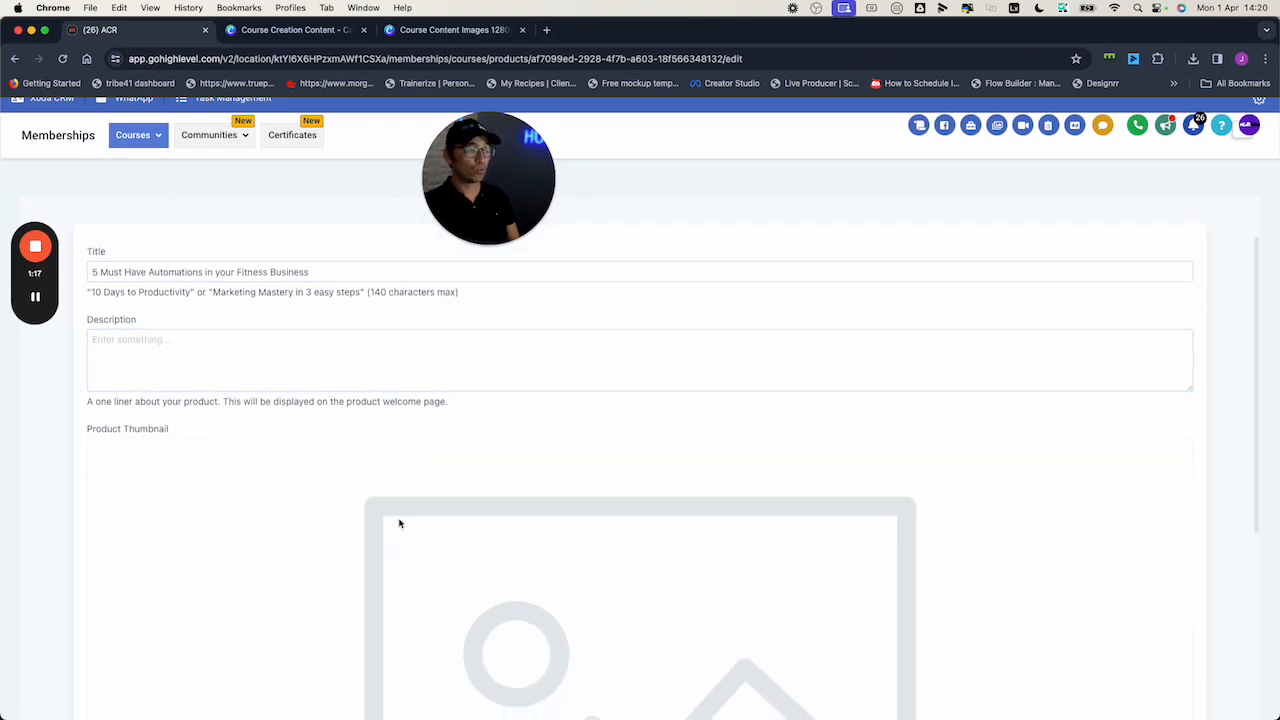
{"action": "scroll", "coordinate": [400, 523], "scroll_direction": "down", "scroll_amount": 4}
{"action": "scroll", "coordinate": [349, 437], "scroll_direction": "down", "scroll_amount": 3}
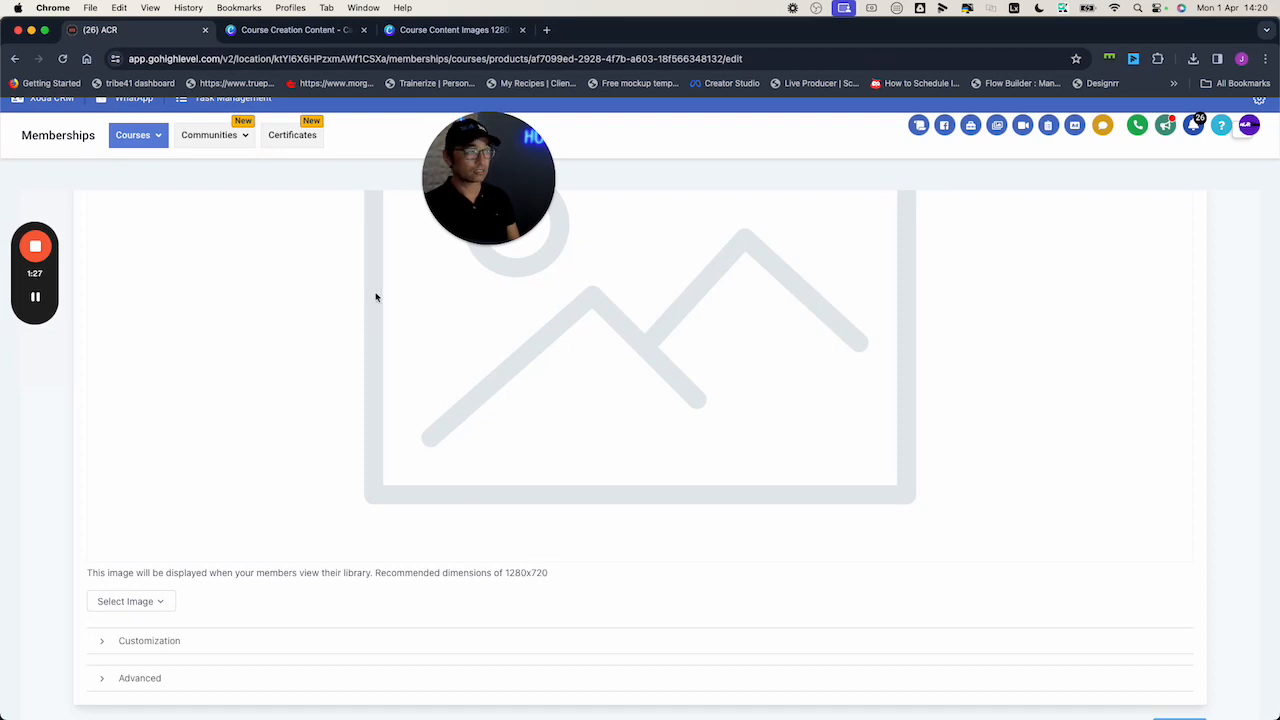
{"action": "left_click", "coordinate": [167, 641]}
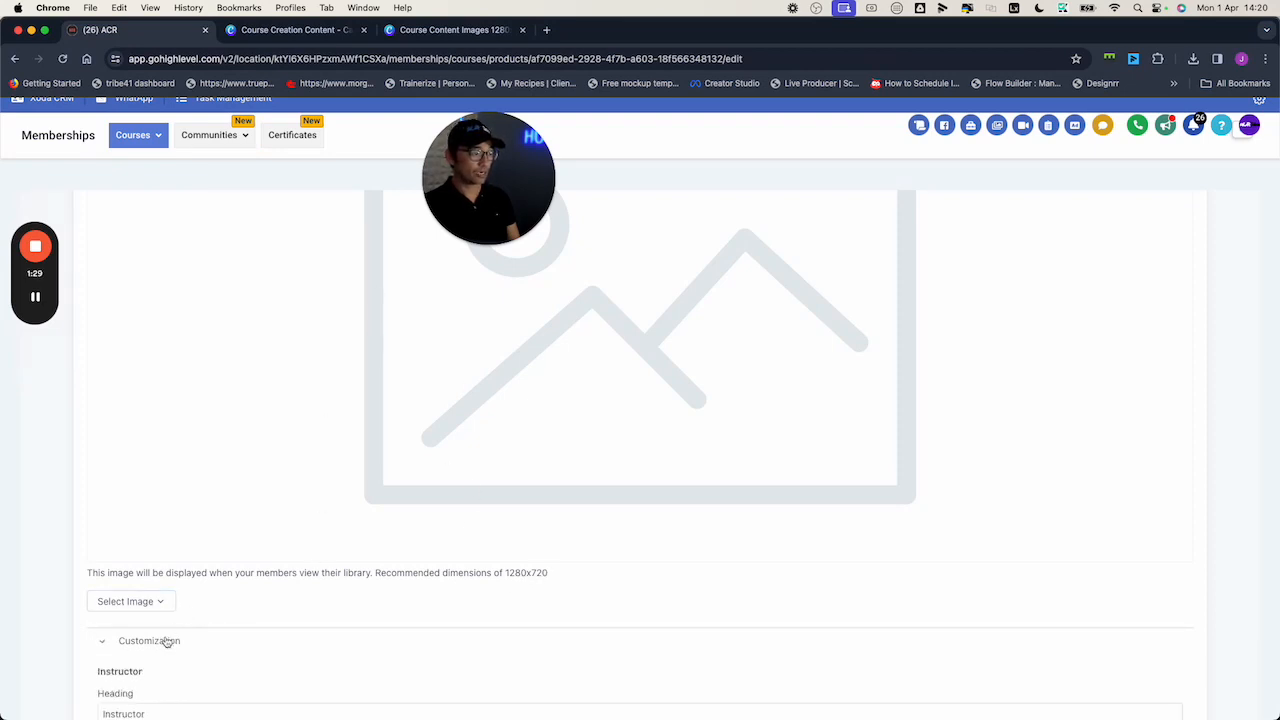
{"action": "scroll", "coordinate": [230, 630], "scroll_direction": "down", "scroll_amount": 5}
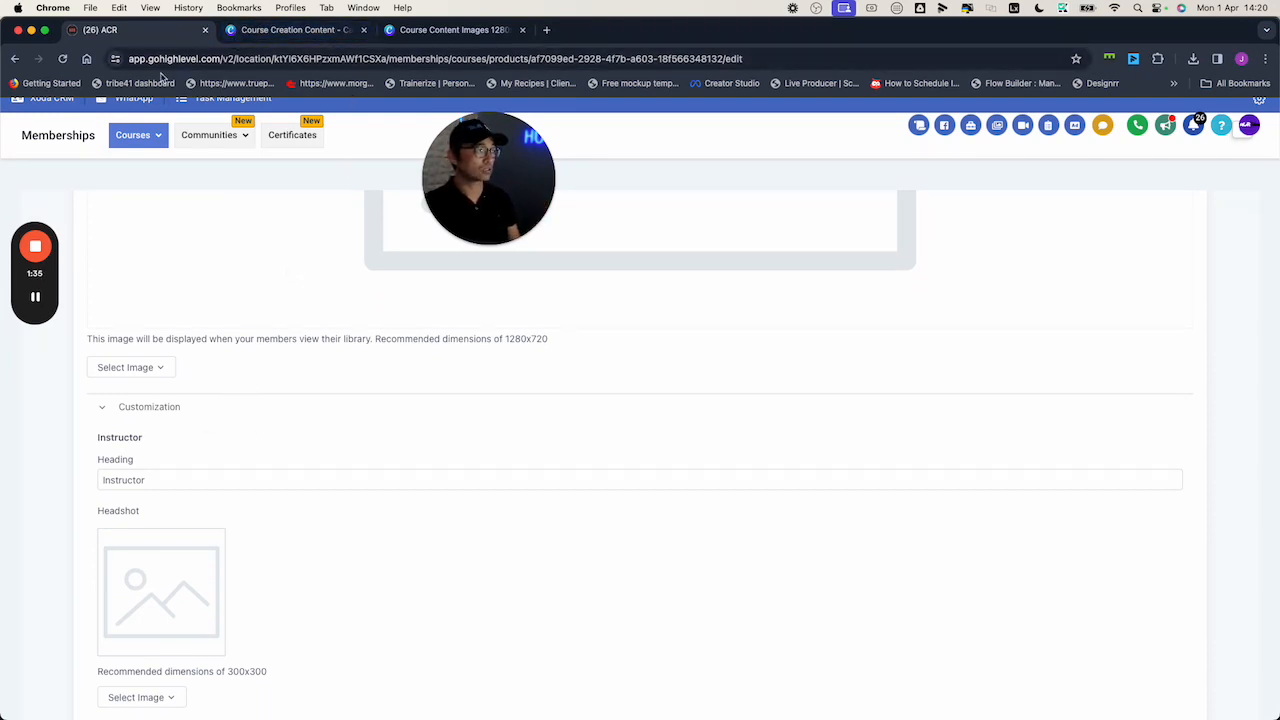
{"action": "scroll", "coordinate": [190, 210], "scroll_direction": "up", "scroll_amount": 2}
Head for the course Outline from the Courses dropdown, triggering the unsaved-changes warning
{"action": "left_click", "coordinate": [158, 226]}
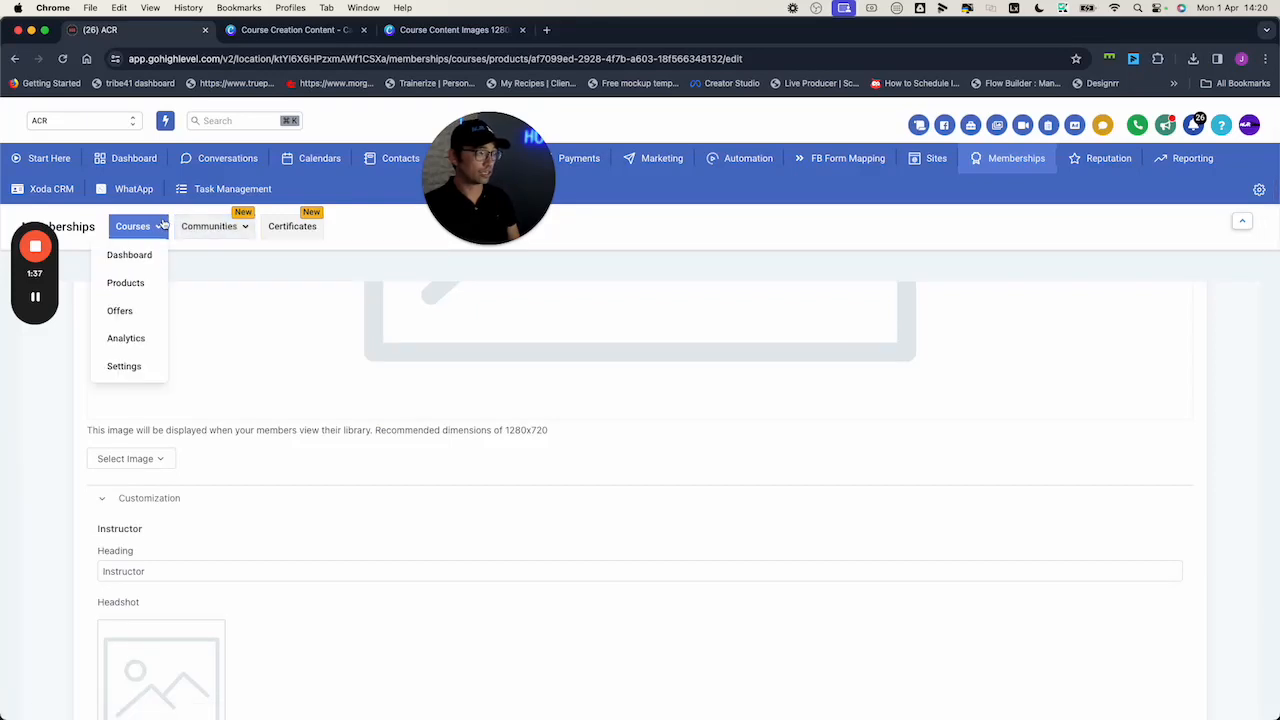
{"action": "left_click", "coordinate": [140, 284]}
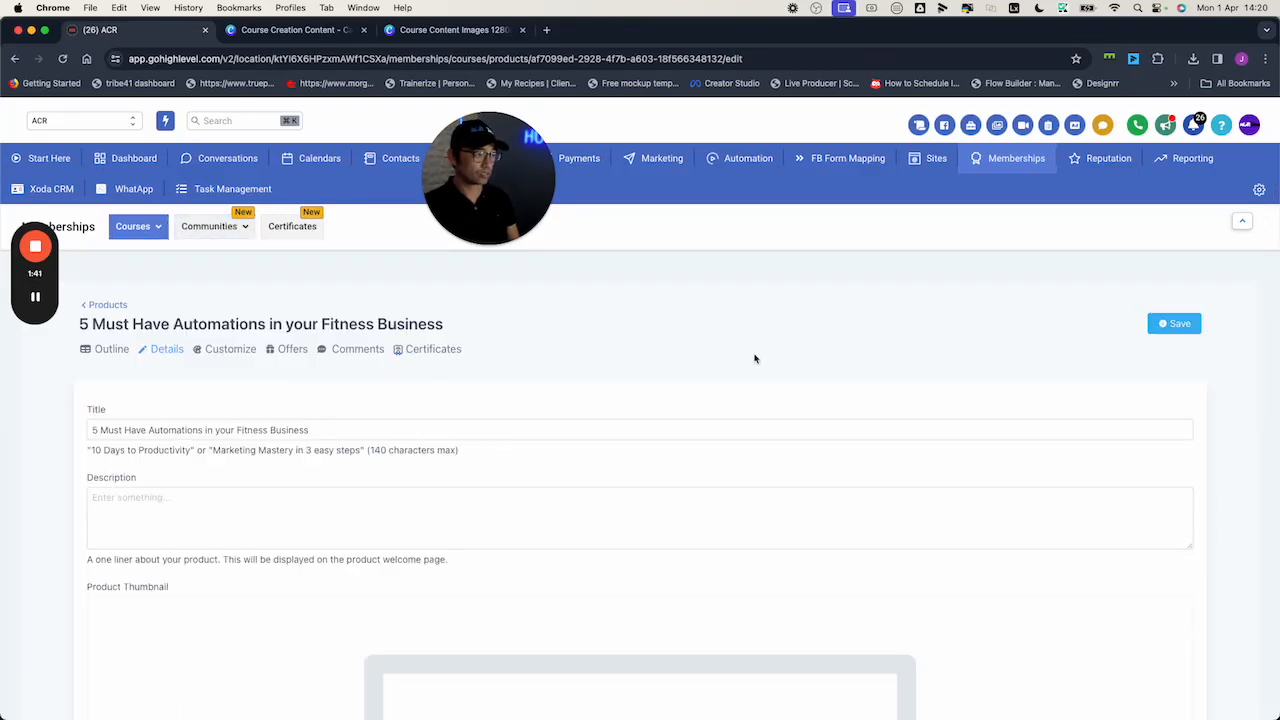
{"action": "left_click", "coordinate": [112, 351]}
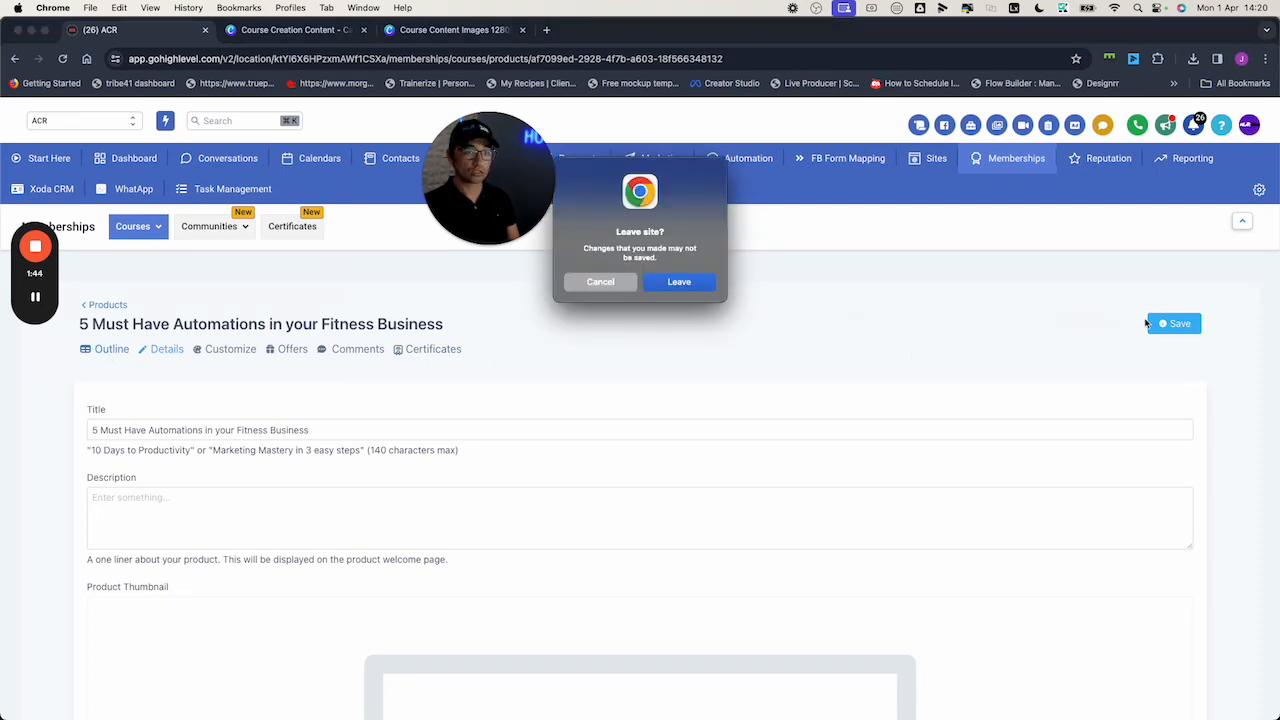
Leave for the outline, open the member-portal preview in a new tab, then head to Customize
{"action": "key", "text": "Return"}
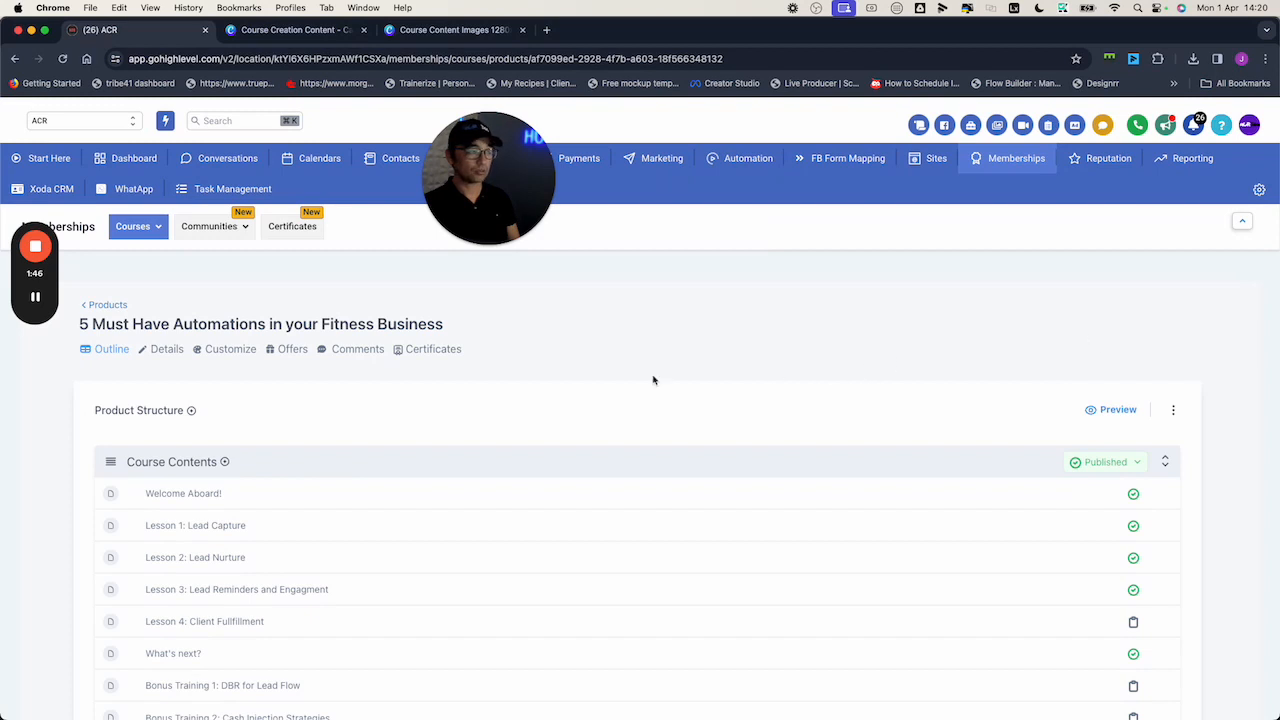
{"action": "left_click", "coordinate": [1113, 410]}
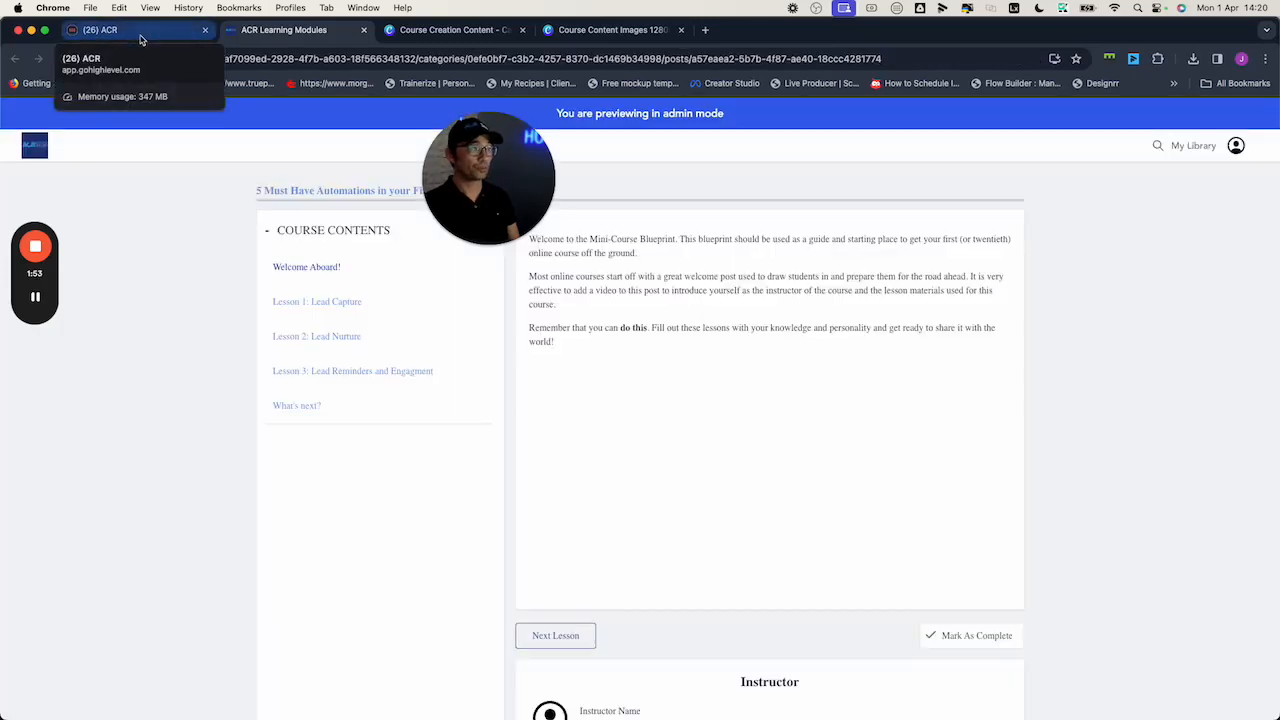
{"action": "left_click", "coordinate": [141, 39]}
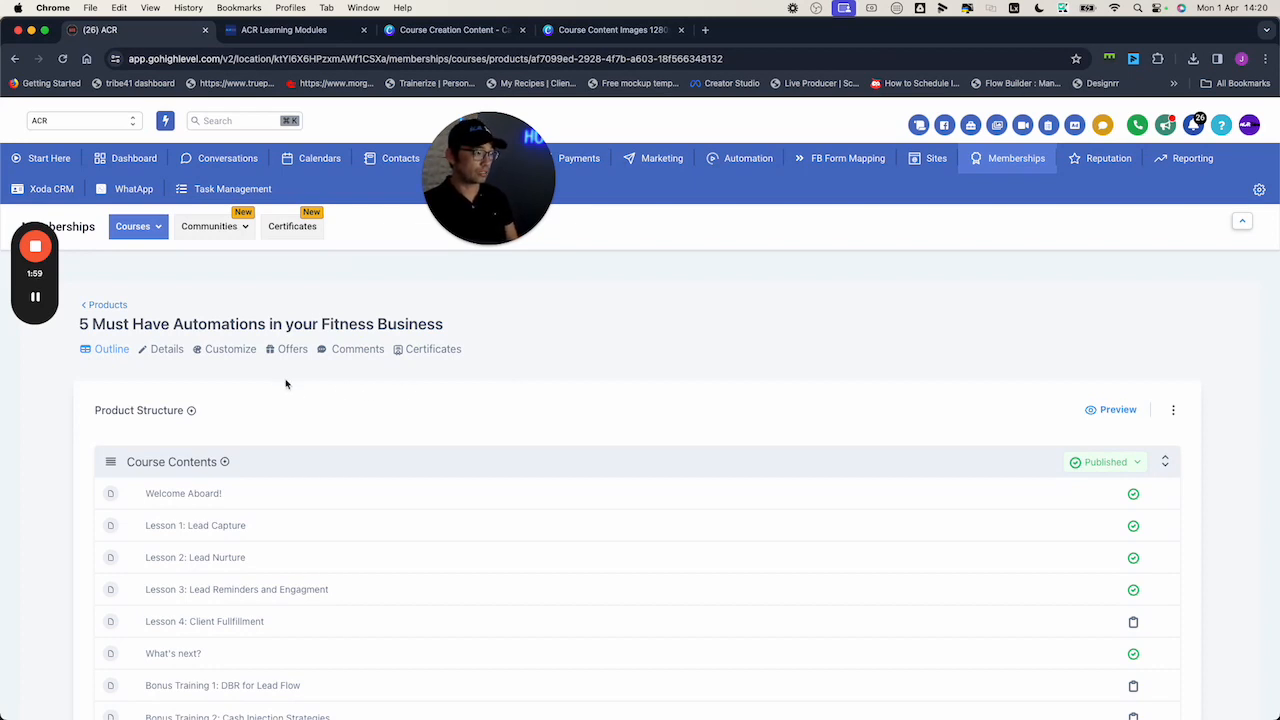
{"action": "left_click", "coordinate": [221, 352]}
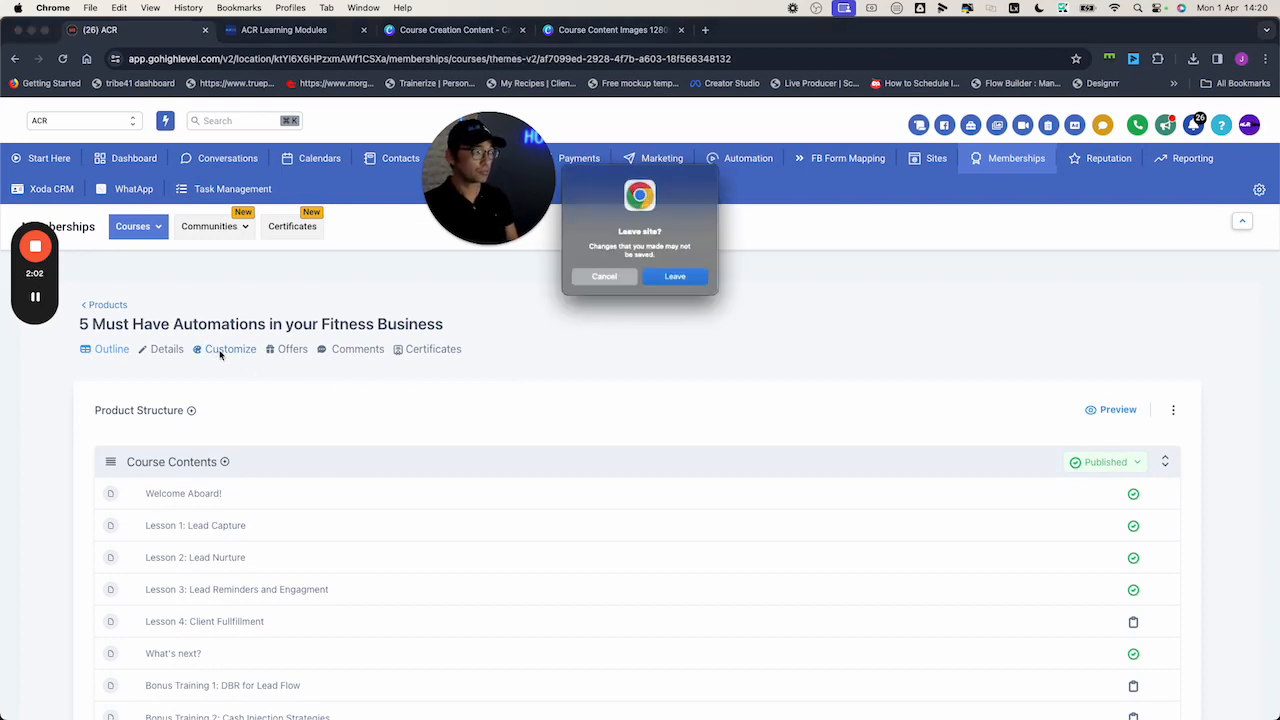
Leave for the theme picker, browse the available themes, and check the current member-portal preview
{"action": "left_click", "coordinate": [618, 289]}
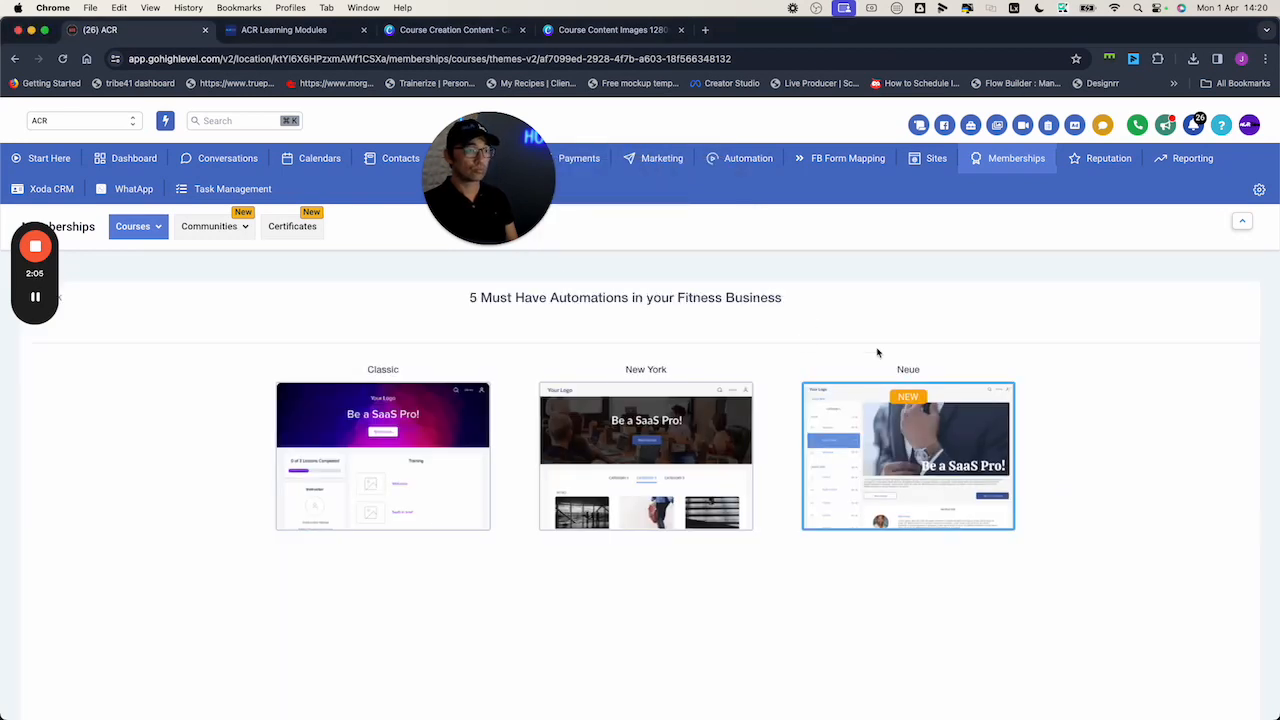
{"action": "mouse_move", "coordinate": [689, 459]}
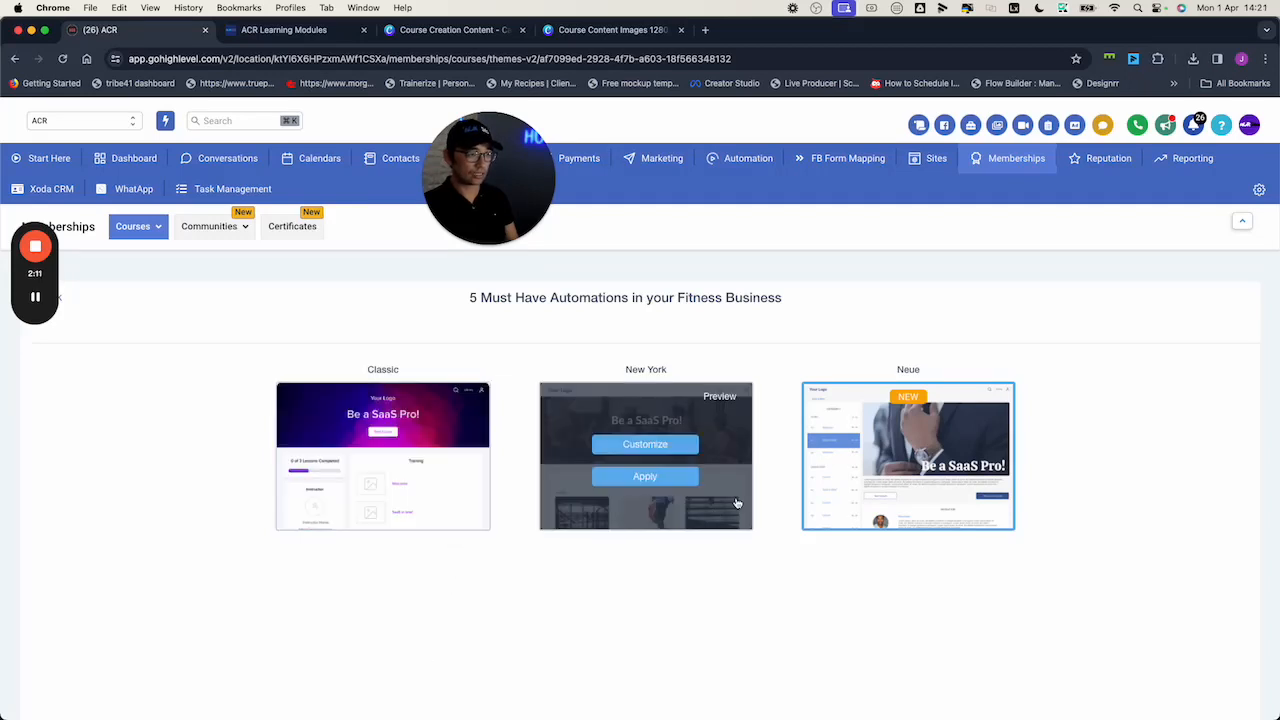
{"action": "mouse_move", "coordinate": [706, 510]}
{"action": "mouse_move", "coordinate": [934, 480]}
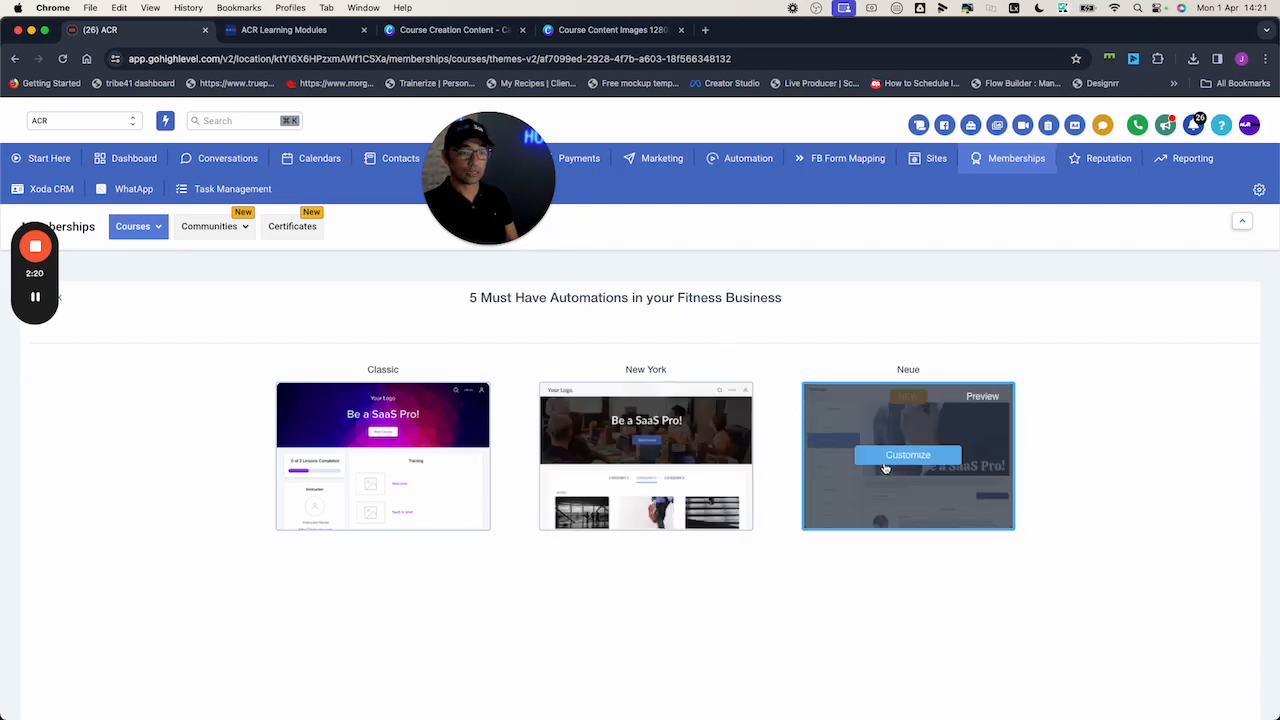
{"action": "mouse_move", "coordinate": [640, 455]}
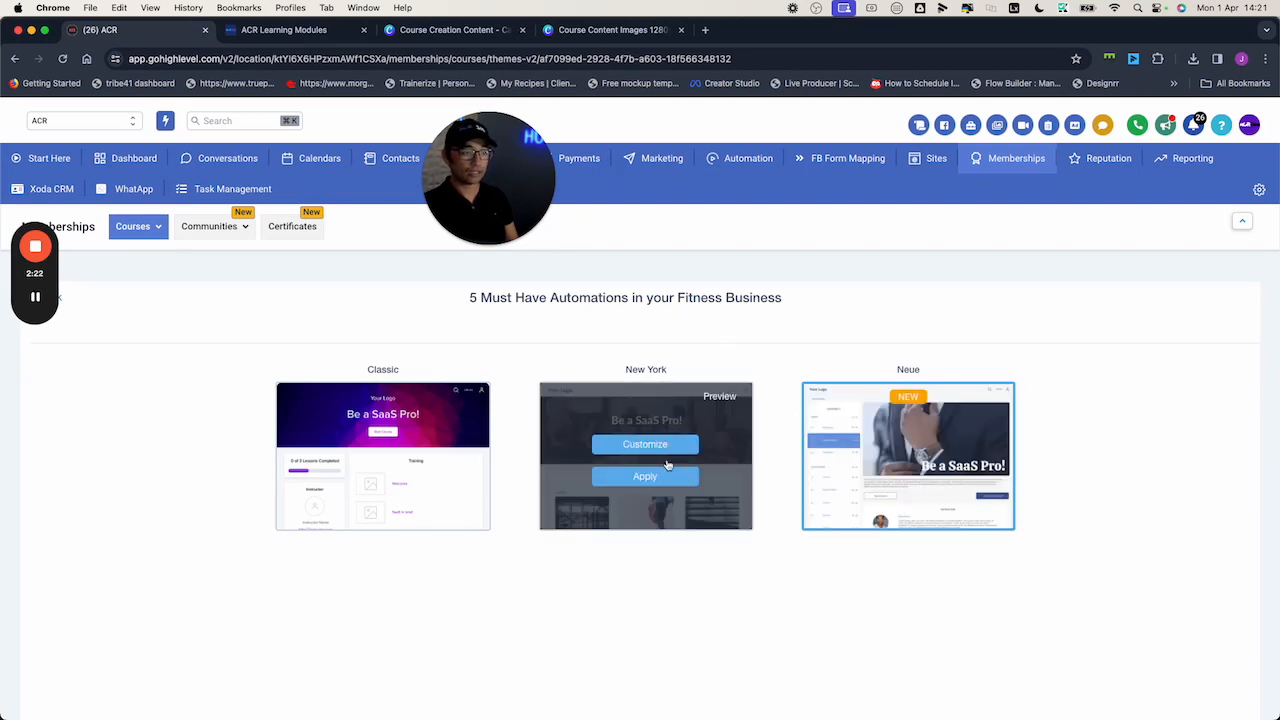
{"action": "left_click", "coordinate": [305, 32]}
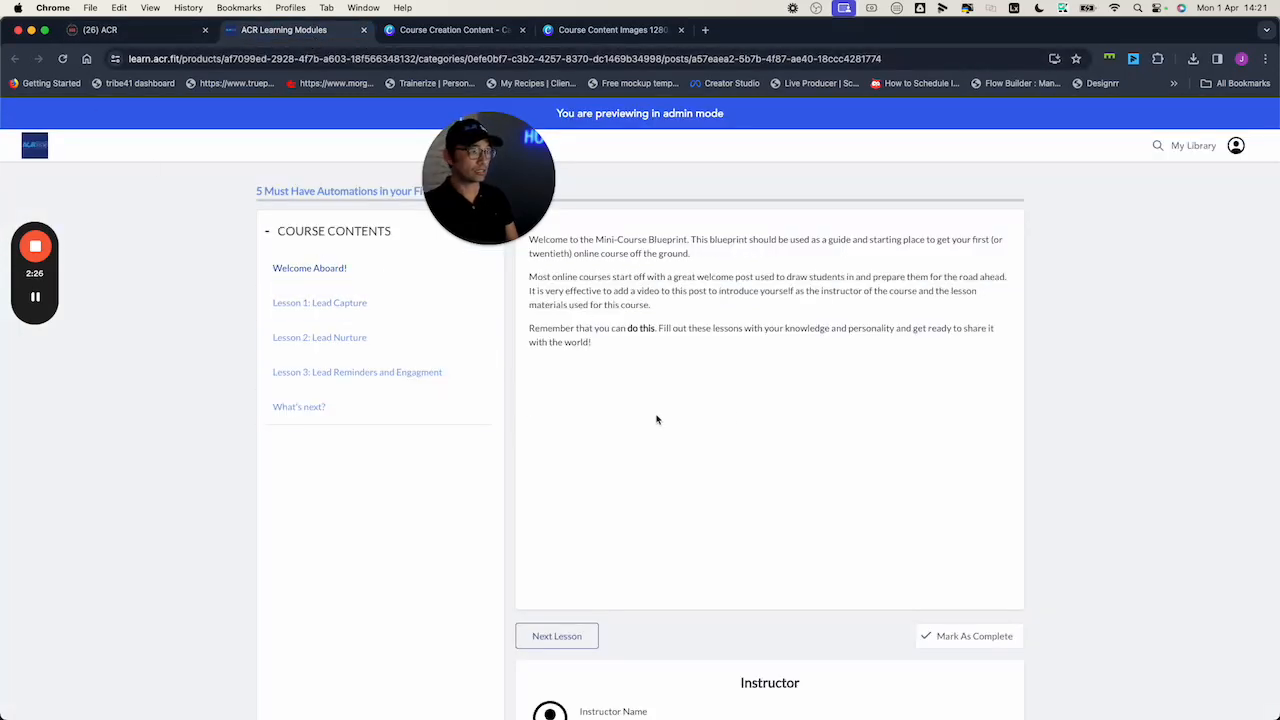
{"action": "scroll", "coordinate": [796, 416], "scroll_direction": "down", "scroll_amount": 1}
{"action": "scroll", "coordinate": [796, 416], "scroll_direction": "down", "scroll_amount": 1}
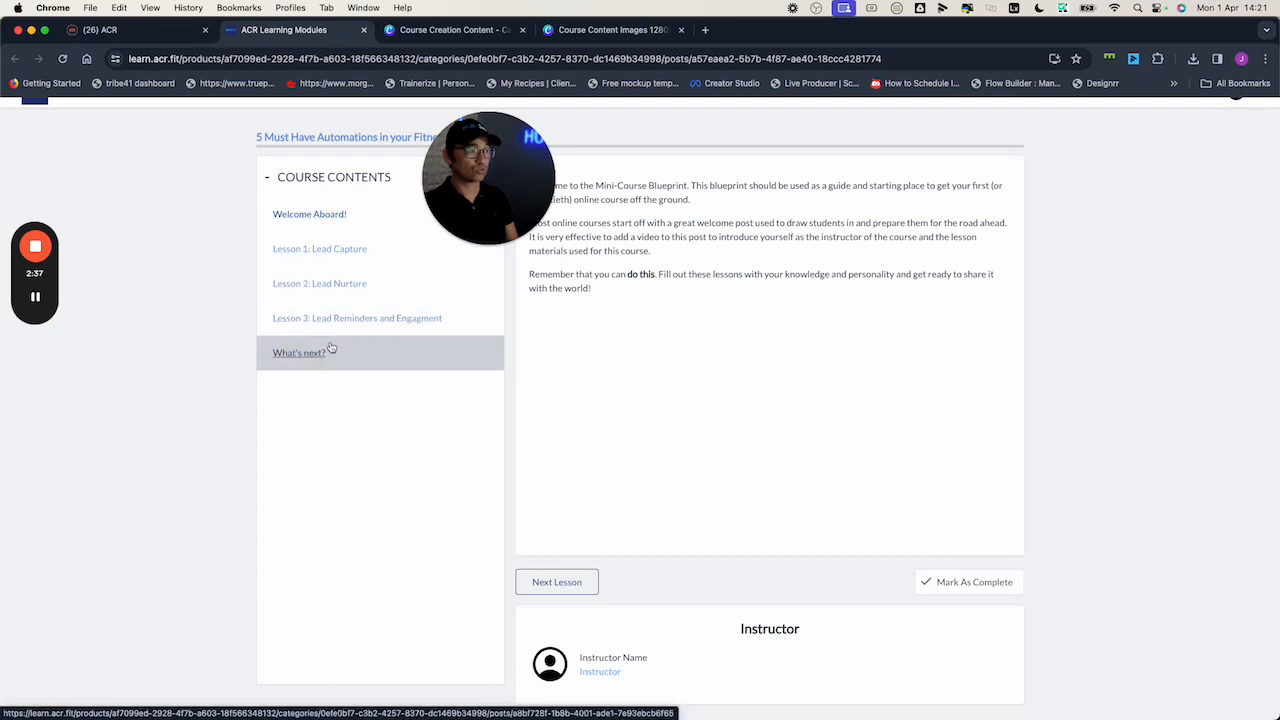
Apply the New York theme and reload the member-portal preview to show it
{"action": "left_click", "coordinate": [115, 31]}
{"action": "mouse_move", "coordinate": [658, 470]}
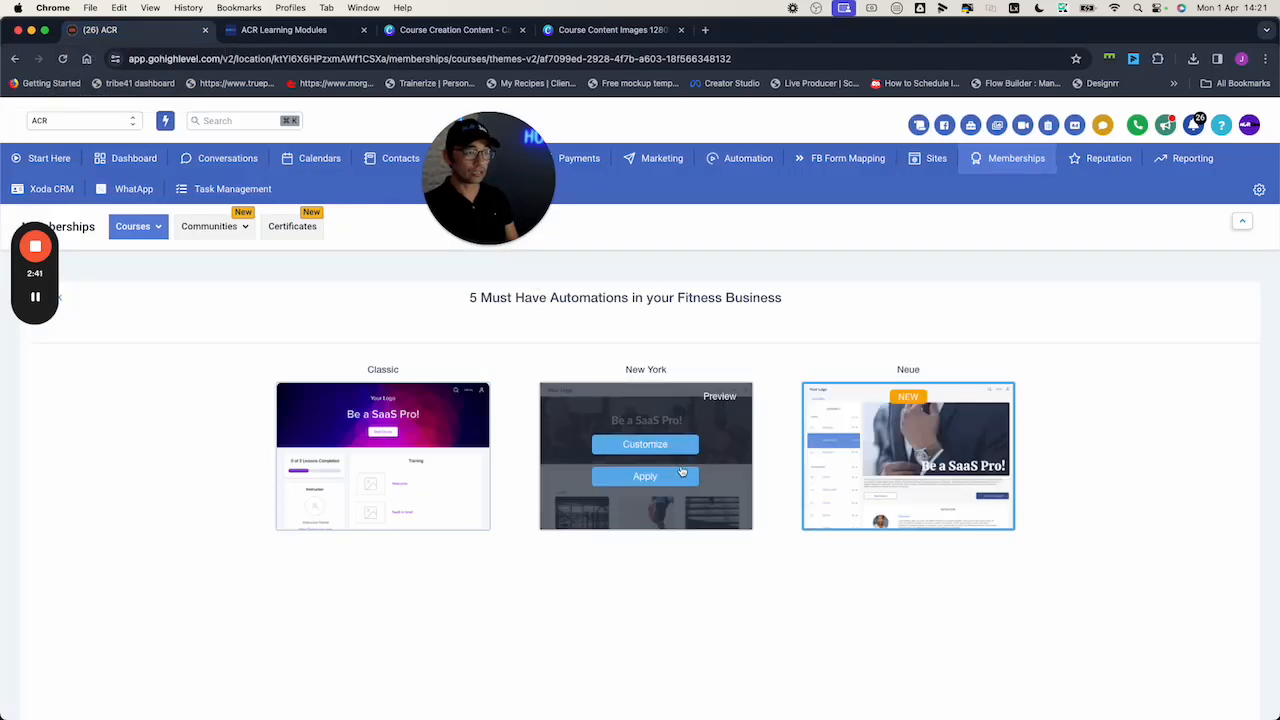
{"action": "left_click", "coordinate": [646, 477]}
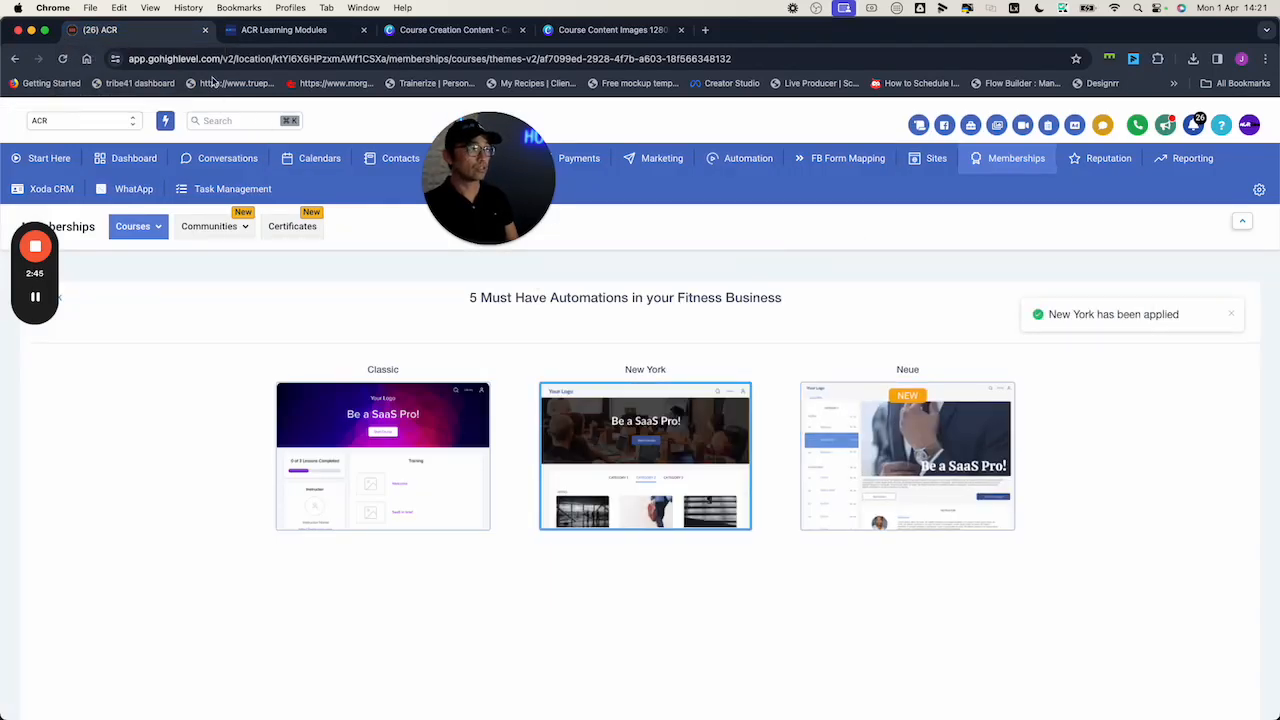
{"action": "left_click", "coordinate": [290, 30]}
{"action": "left_click", "coordinate": [61, 59]}
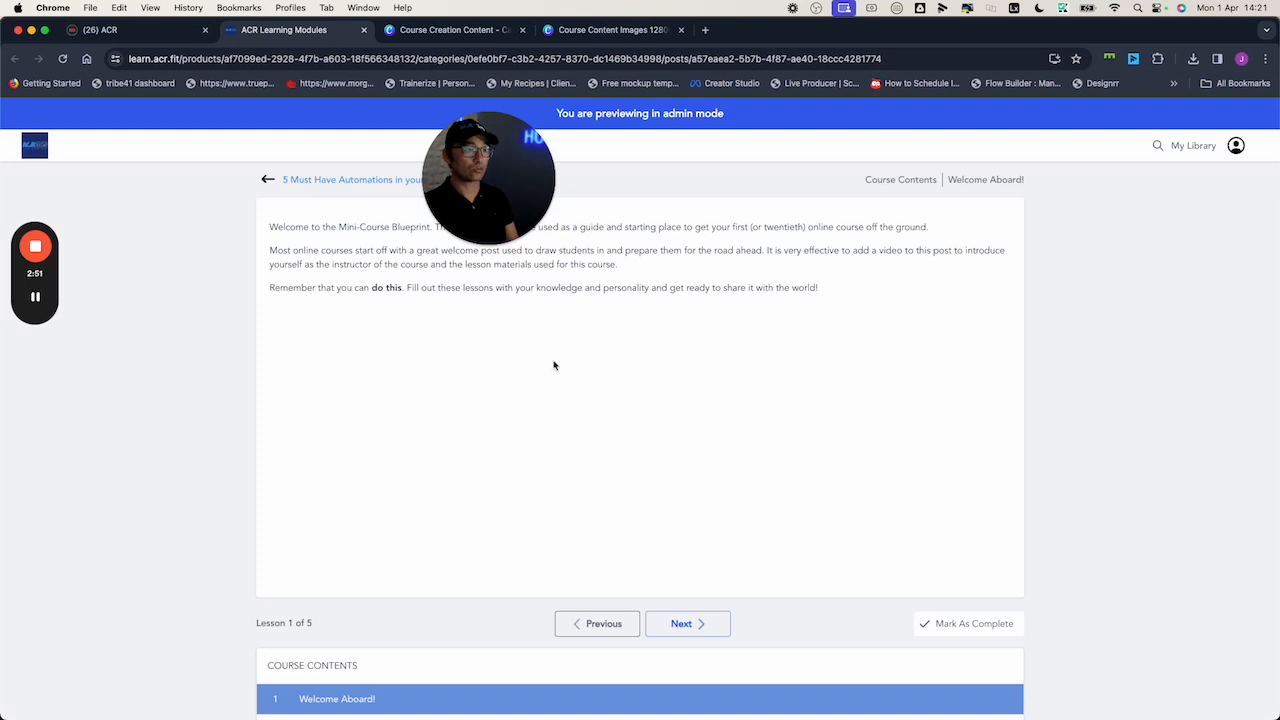
Scroll through the course welcome page in the preview, then return to the theme choices
{"action": "left_click", "coordinate": [286, 181]}
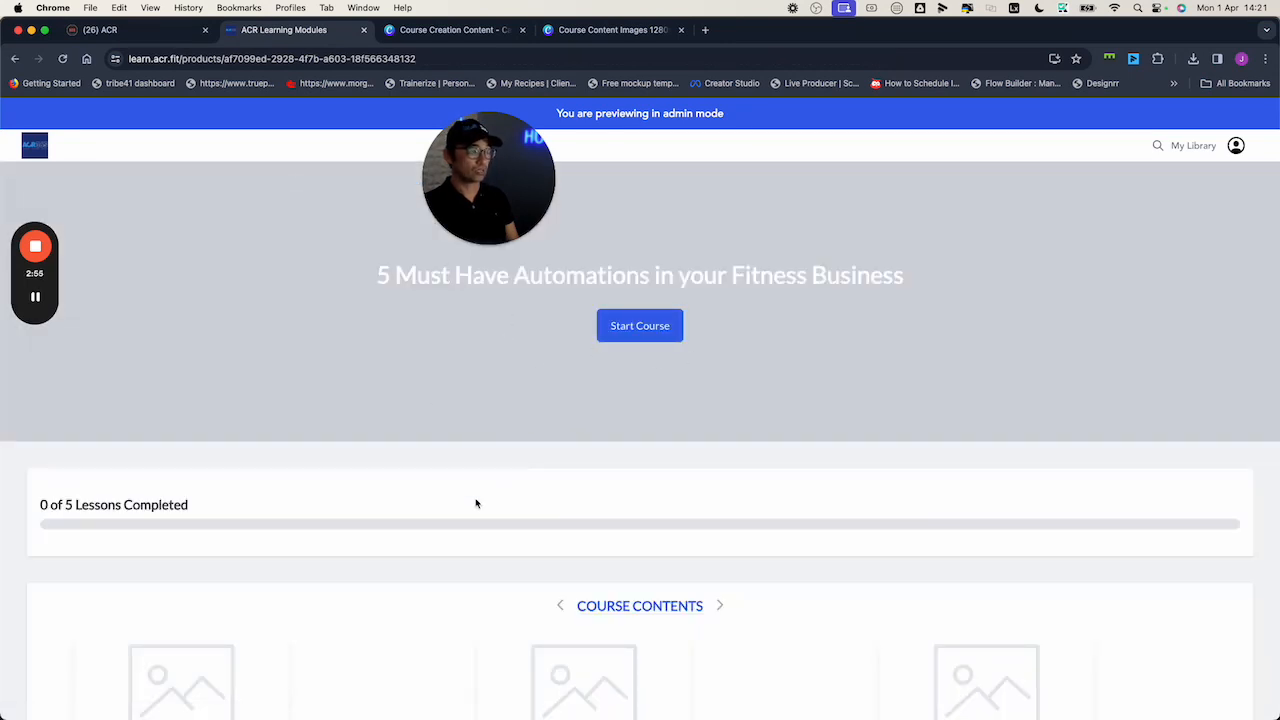
{"action": "scroll", "coordinate": [360, 600], "scroll_direction": "down", "scroll_amount": 3}
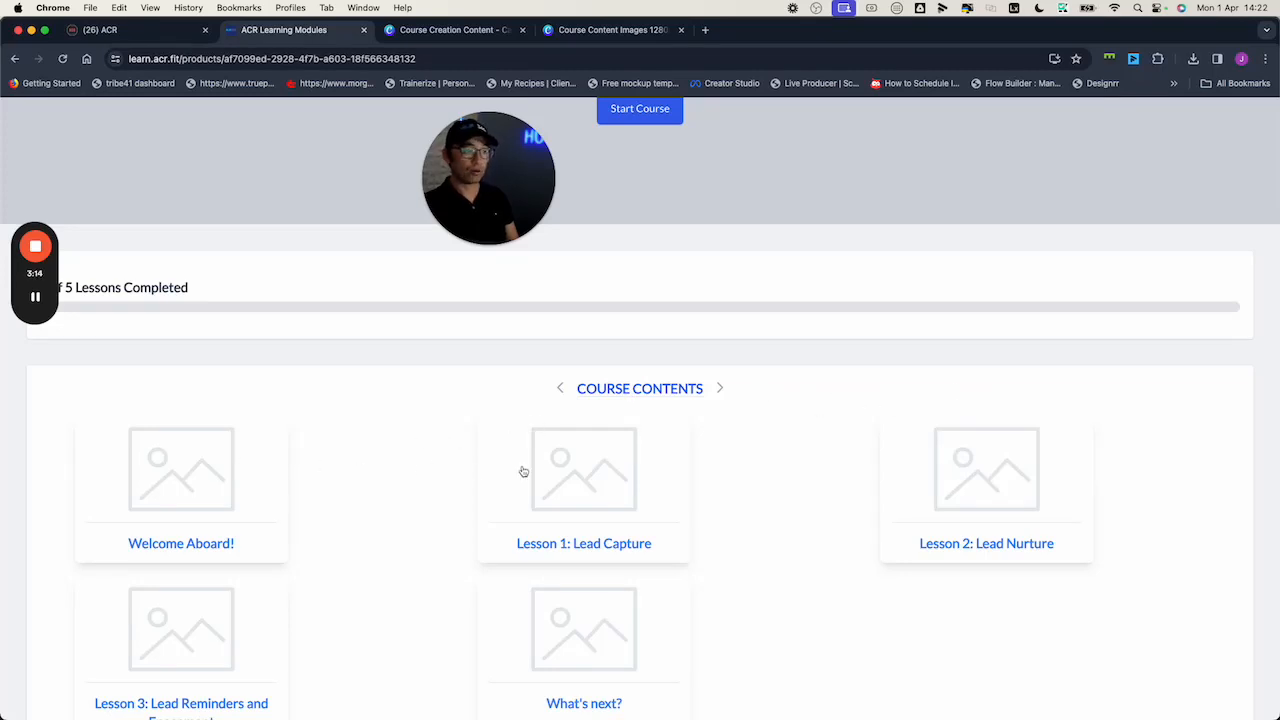
{"action": "scroll", "coordinate": [762, 464], "scroll_direction": "down", "scroll_amount": 2}
{"action": "scroll", "coordinate": [763, 463], "scroll_direction": "up", "scroll_amount": 8}
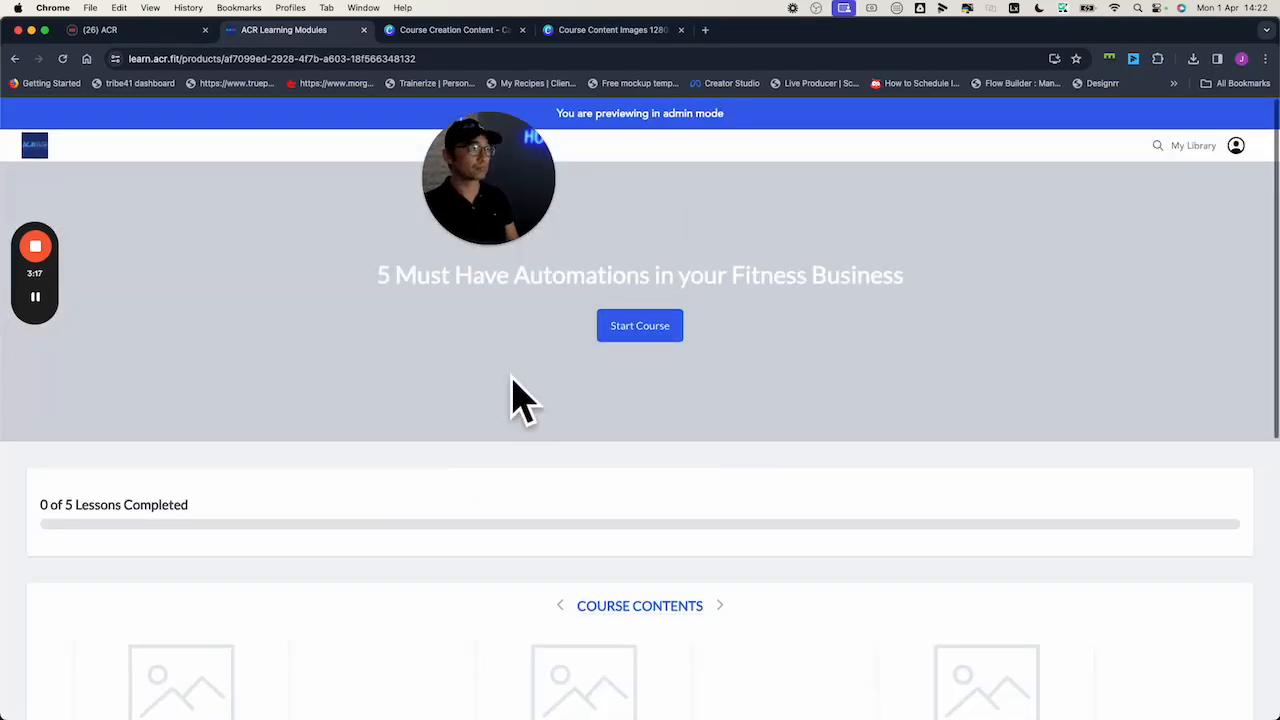
{"action": "left_click", "coordinate": [100, 30]}
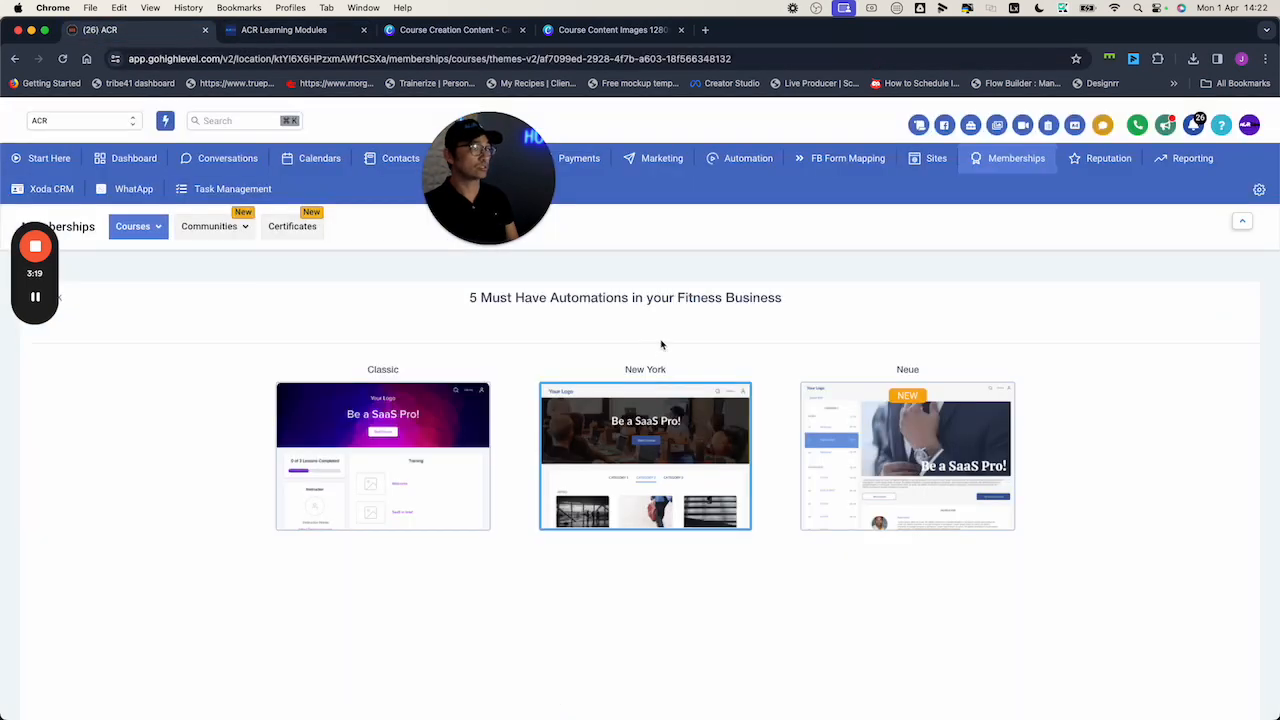
Apply the Neue theme, reload the member preview, and bring up the Canva content folder
{"action": "mouse_move", "coordinate": [942, 427]}
{"action": "left_click", "coordinate": [906, 477]}
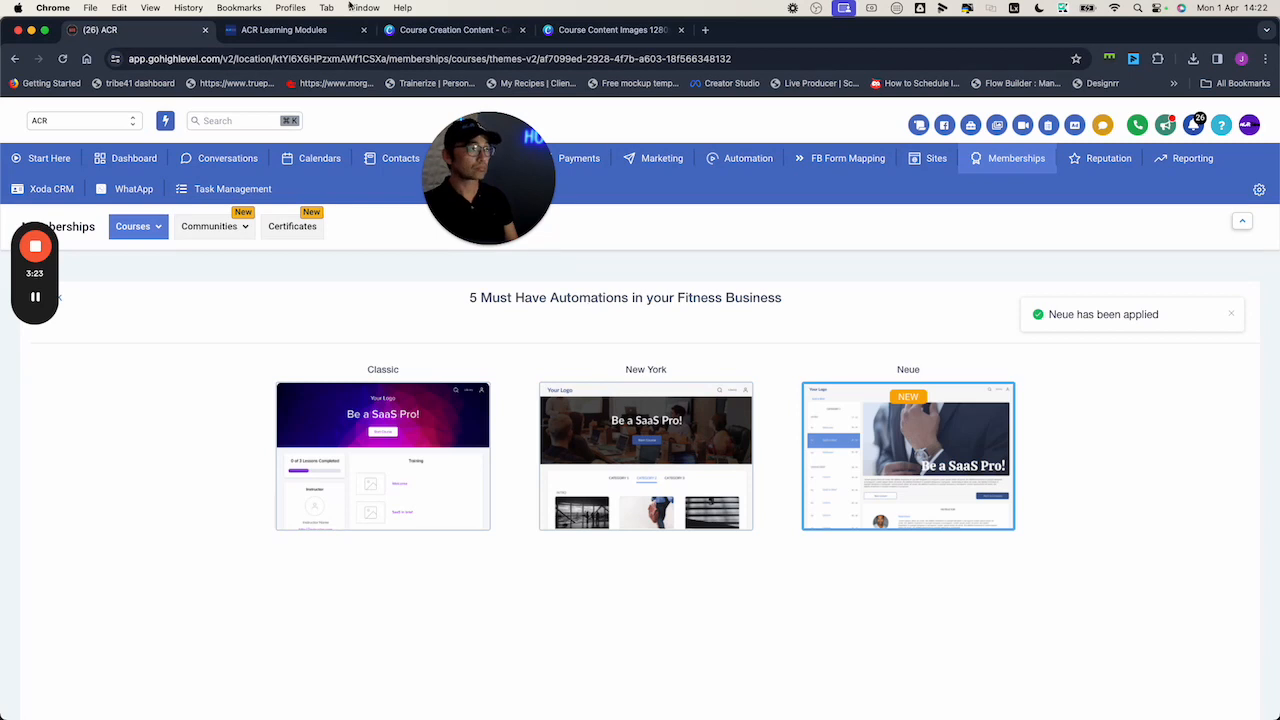
{"action": "left_click", "coordinate": [310, 29]}
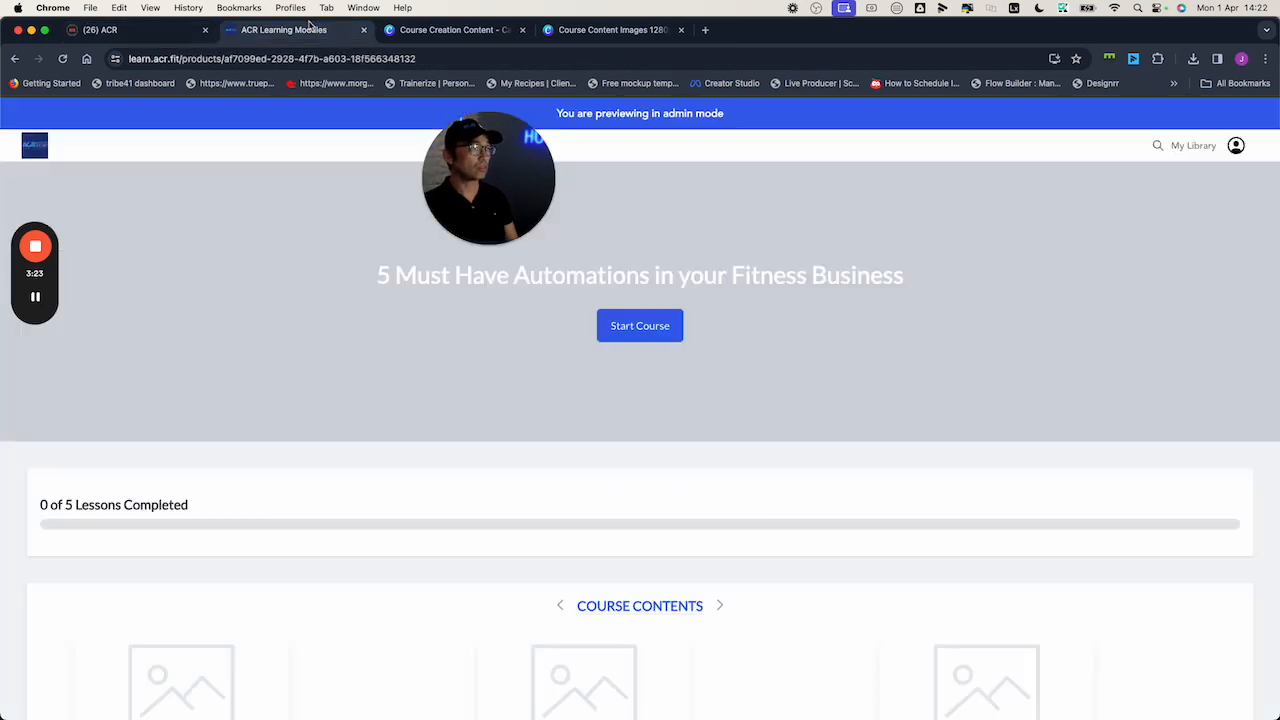
{"action": "left_click", "coordinate": [62, 60]}
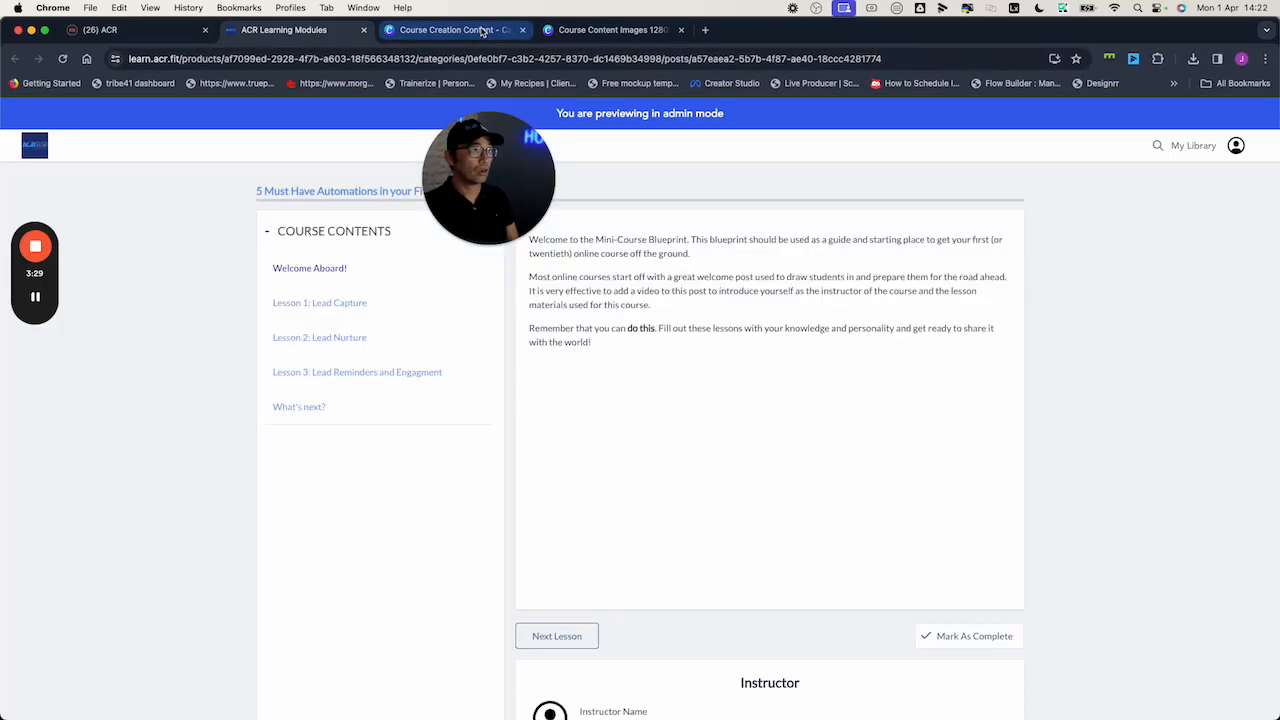
{"action": "left_click", "coordinate": [482, 31]}
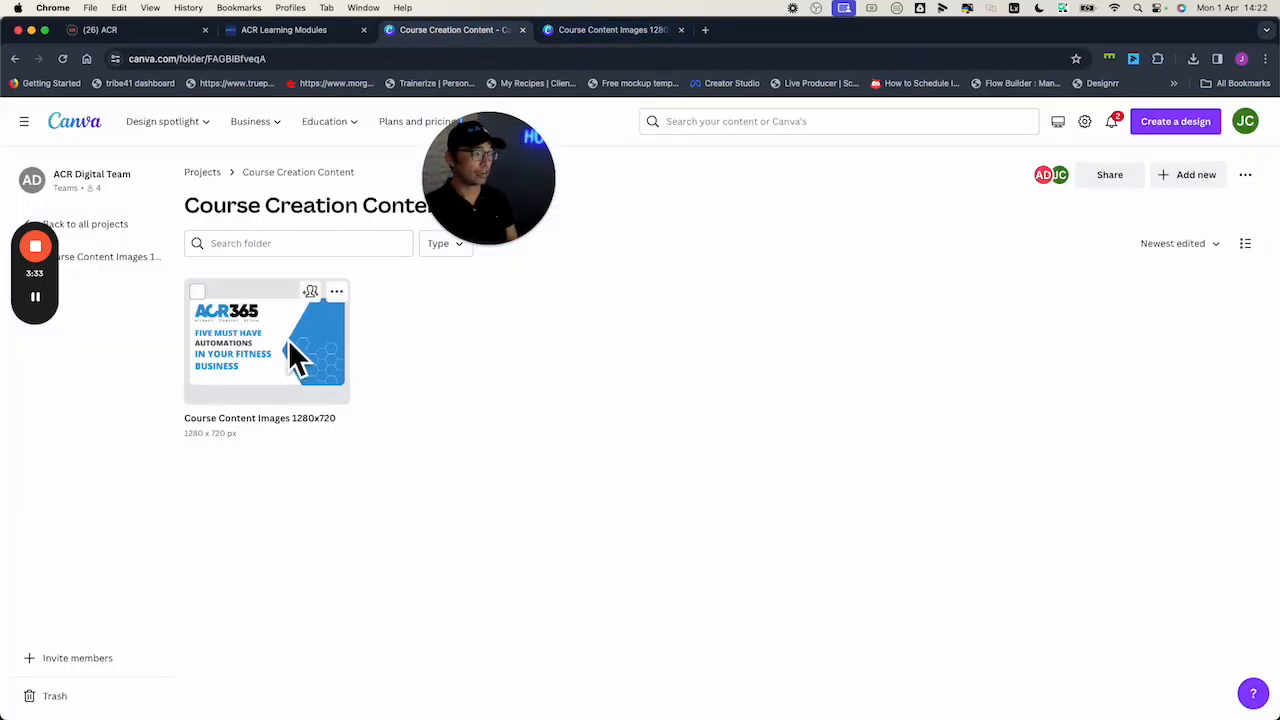
Download the 'Course Content Images 1280x720' design as a PNG and show it in Finder
{"action": "left_click", "coordinate": [624, 29]}
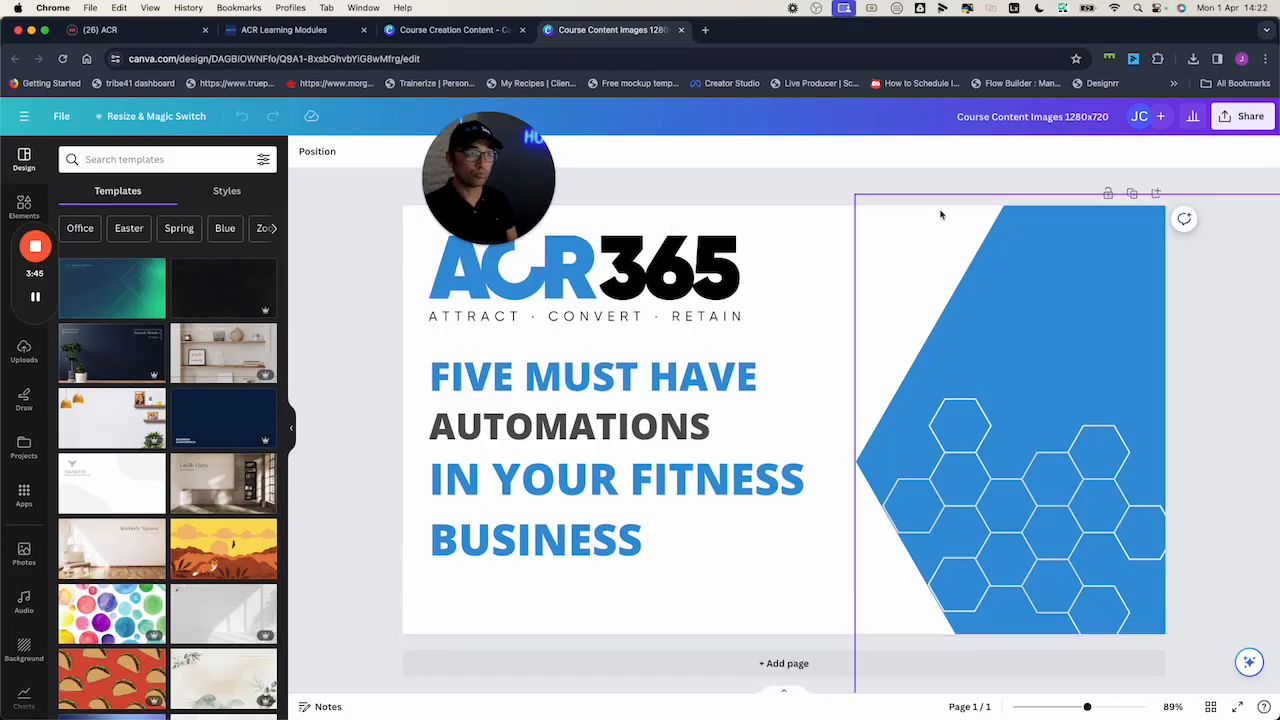
{"action": "left_click", "coordinate": [1240, 117]}
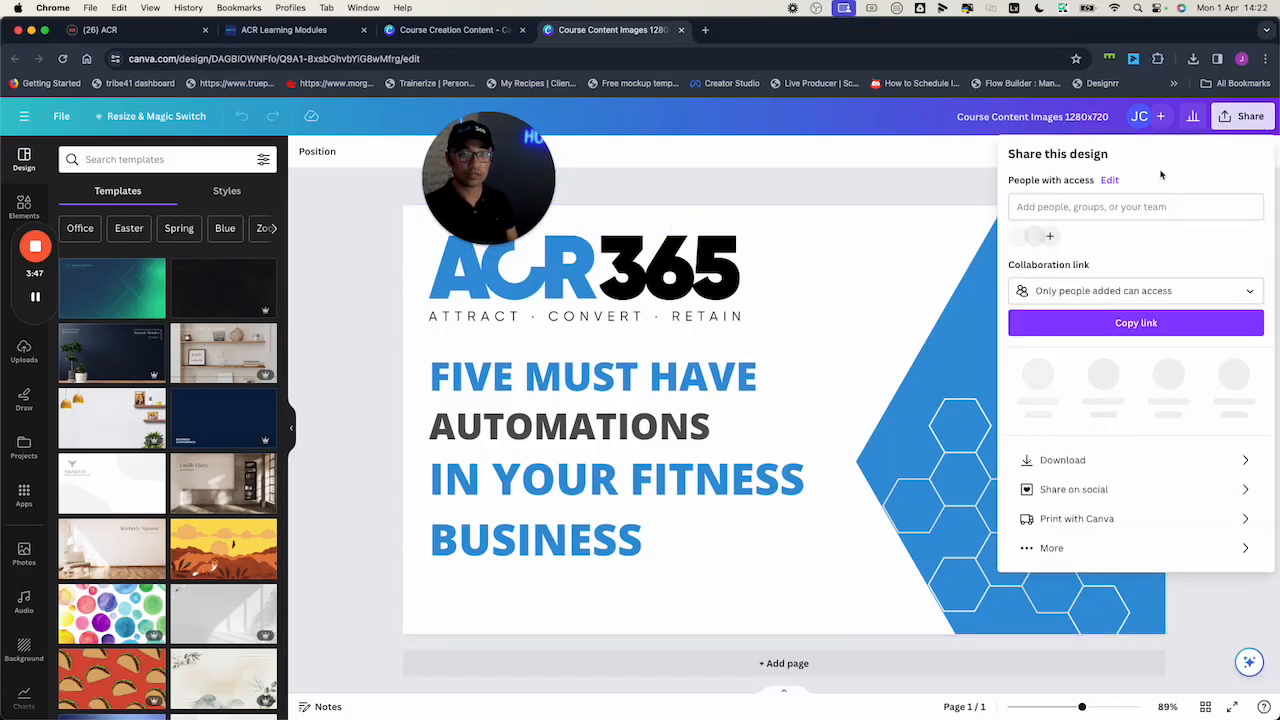
{"action": "left_click", "coordinate": [1104, 455]}
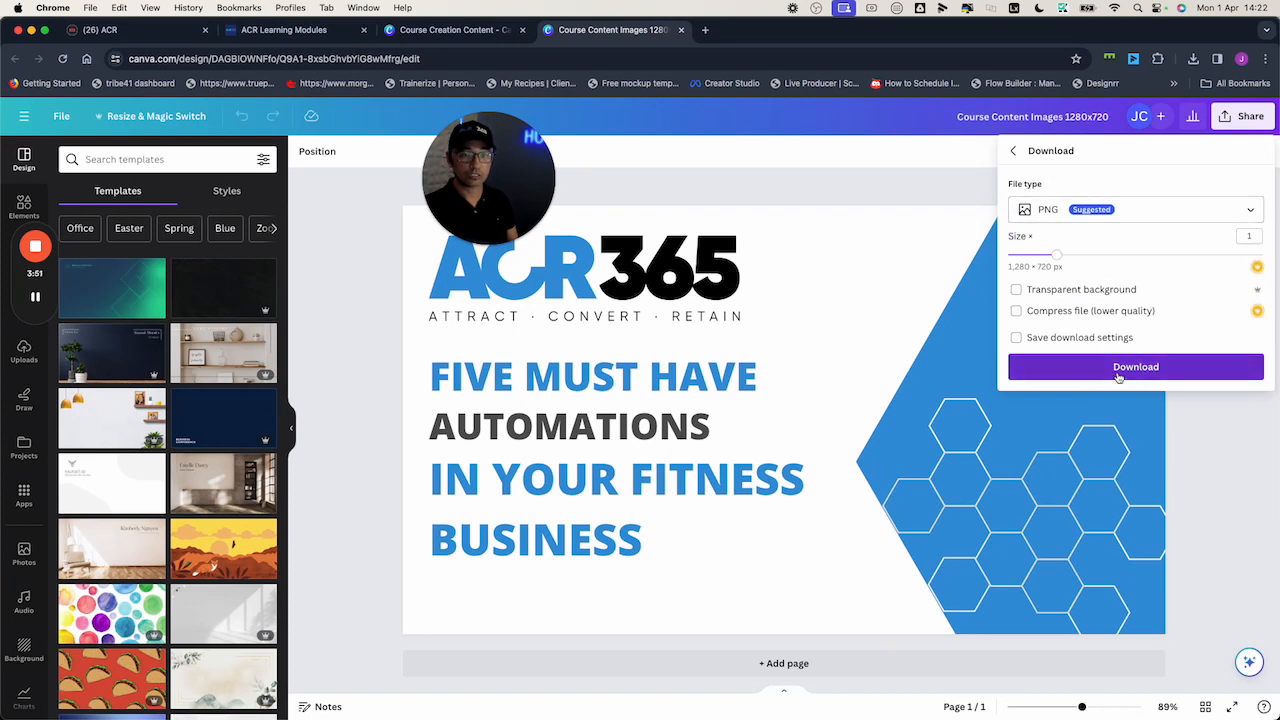
{"action": "left_click", "coordinate": [1117, 372]}
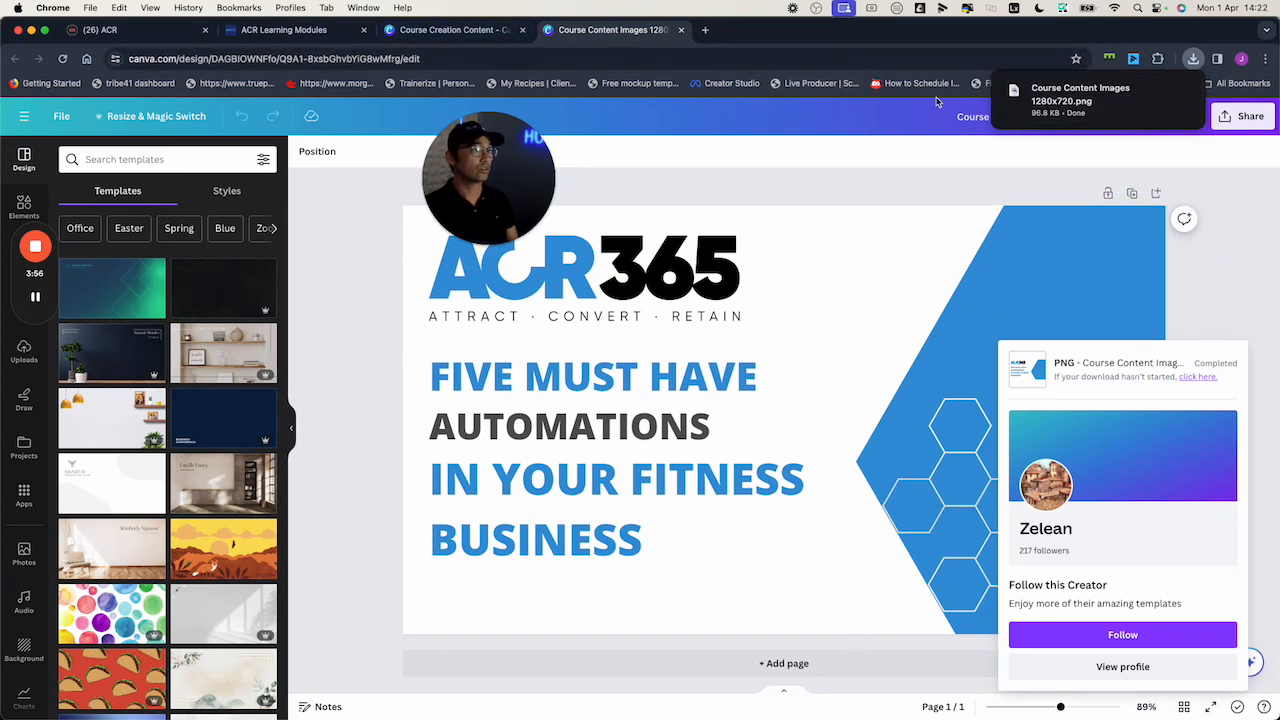
{"action": "left_click", "coordinate": [1159, 93]}
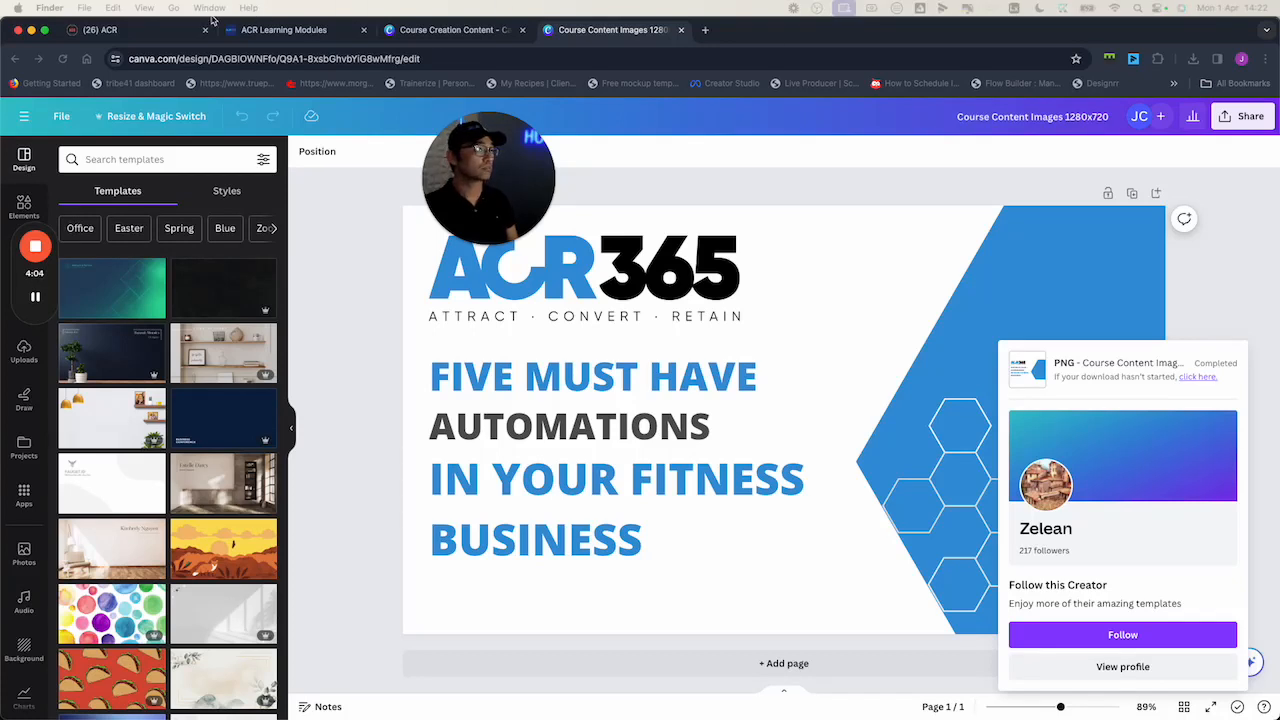
{"action": "left_click", "coordinate": [338, 26]}
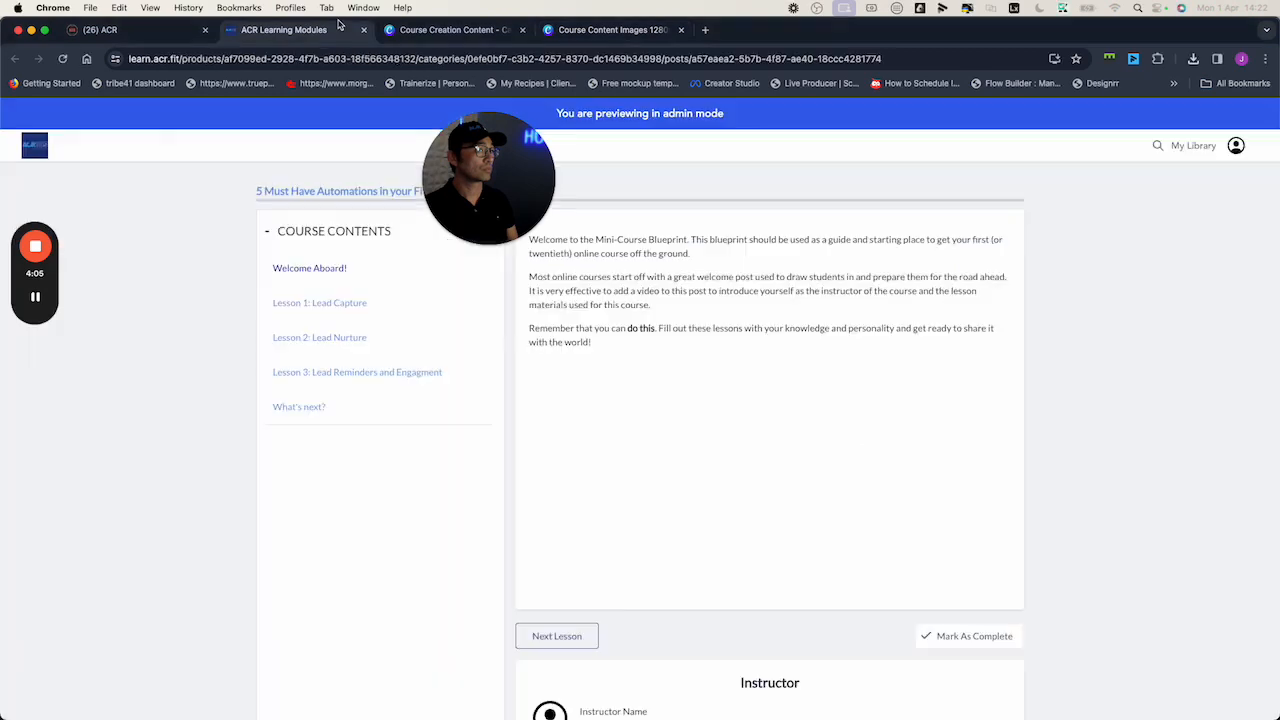
Return to Courses > Products, reopen the 5 Must Have Automations course Details, and scroll to the thumbnail
{"action": "left_click", "coordinate": [113, 31]}
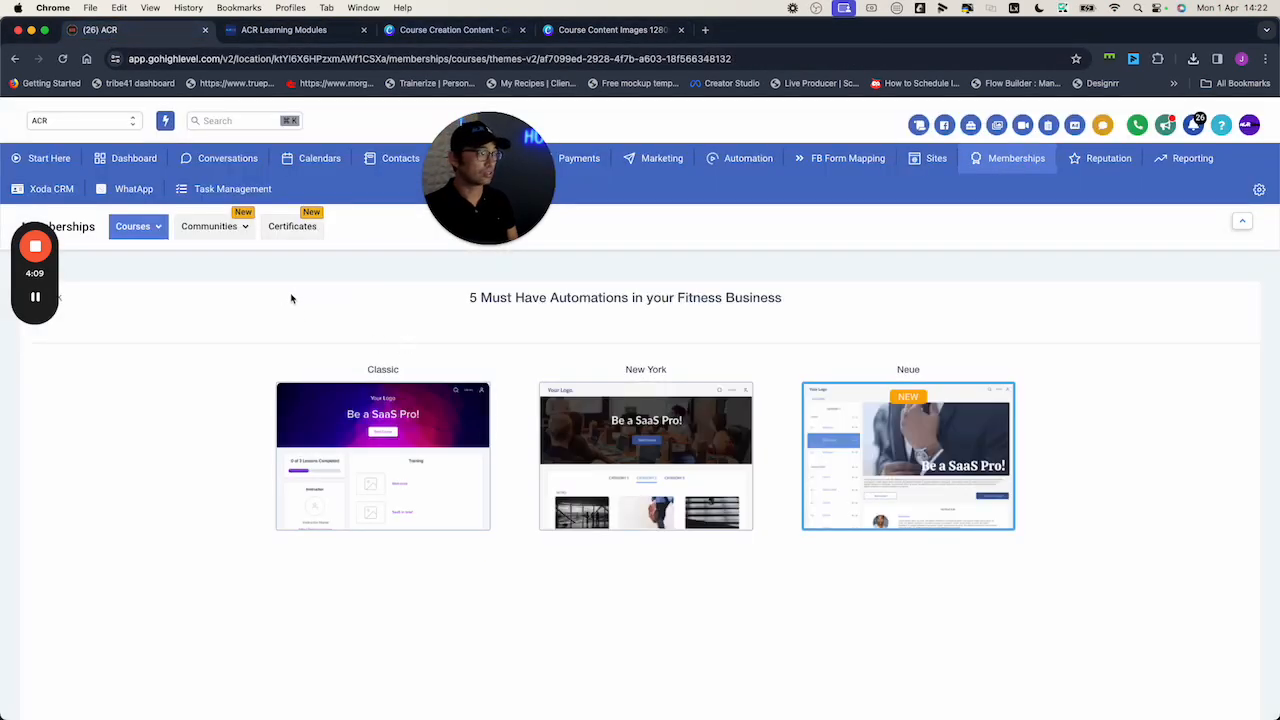
{"action": "left_click", "coordinate": [132, 226]}
{"action": "left_click", "coordinate": [130, 280]}
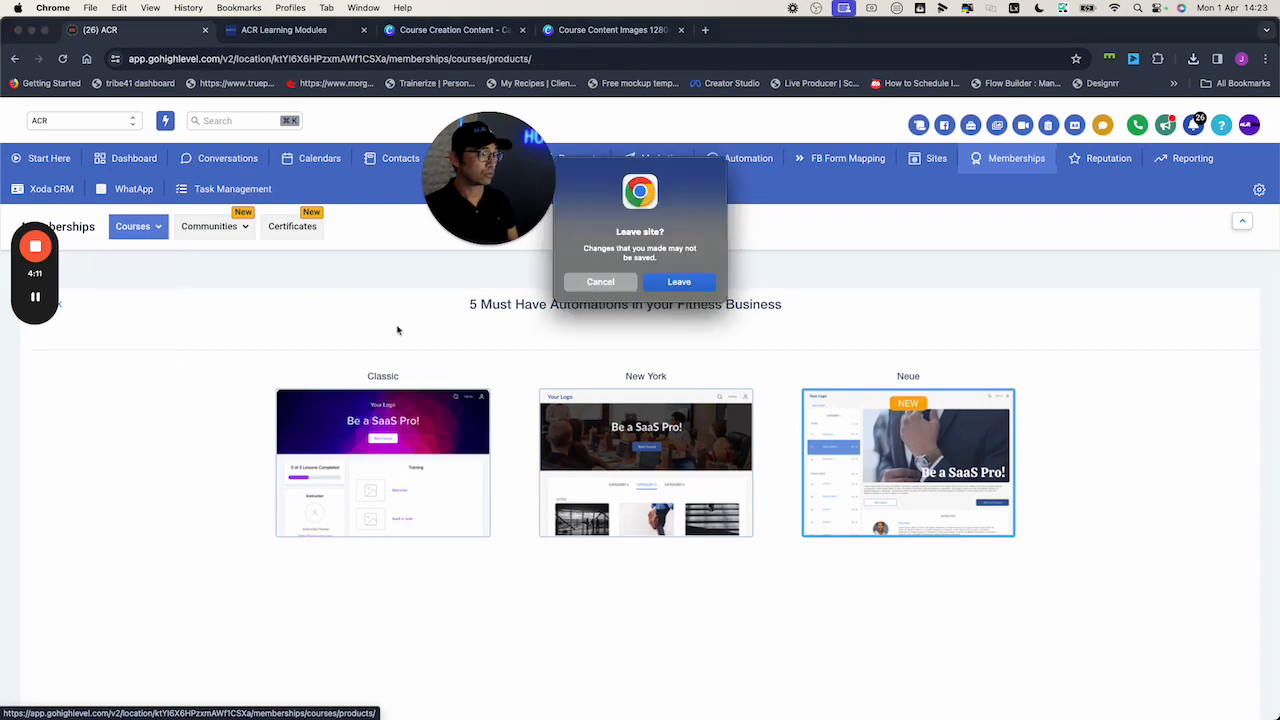
{"action": "left_click", "coordinate": [661, 282]}
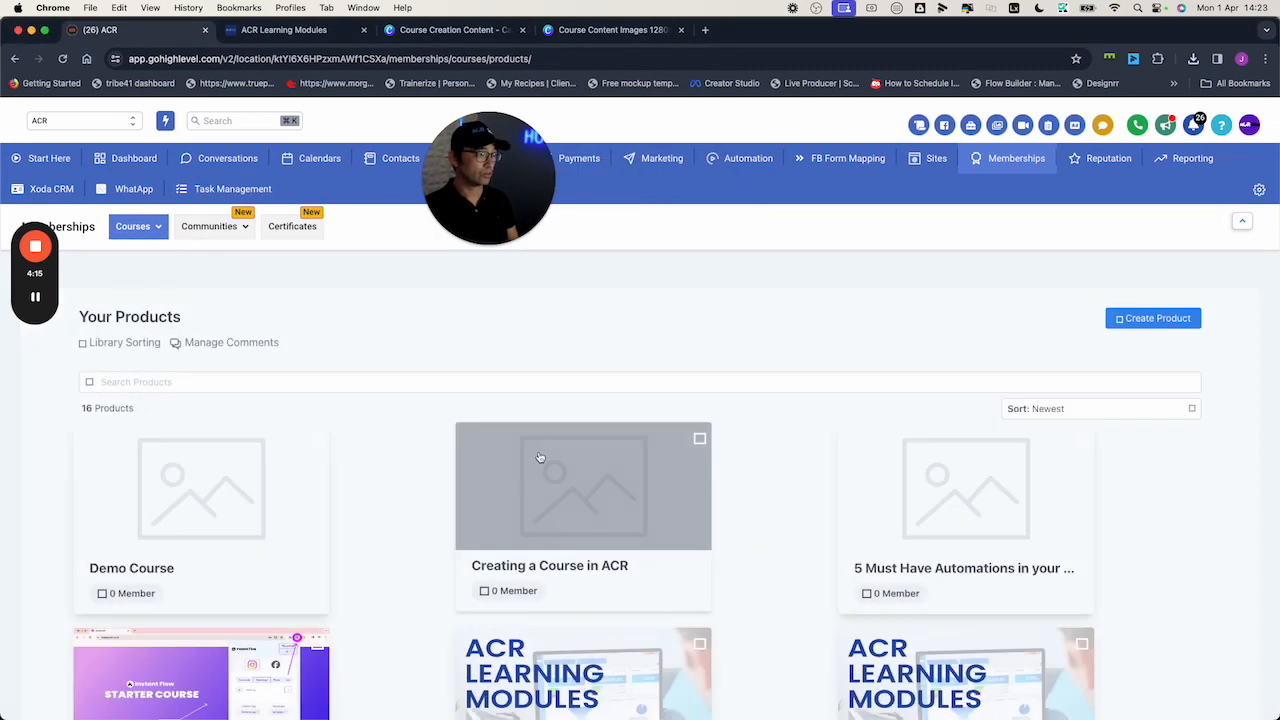
{"action": "left_click", "coordinate": [1036, 527]}
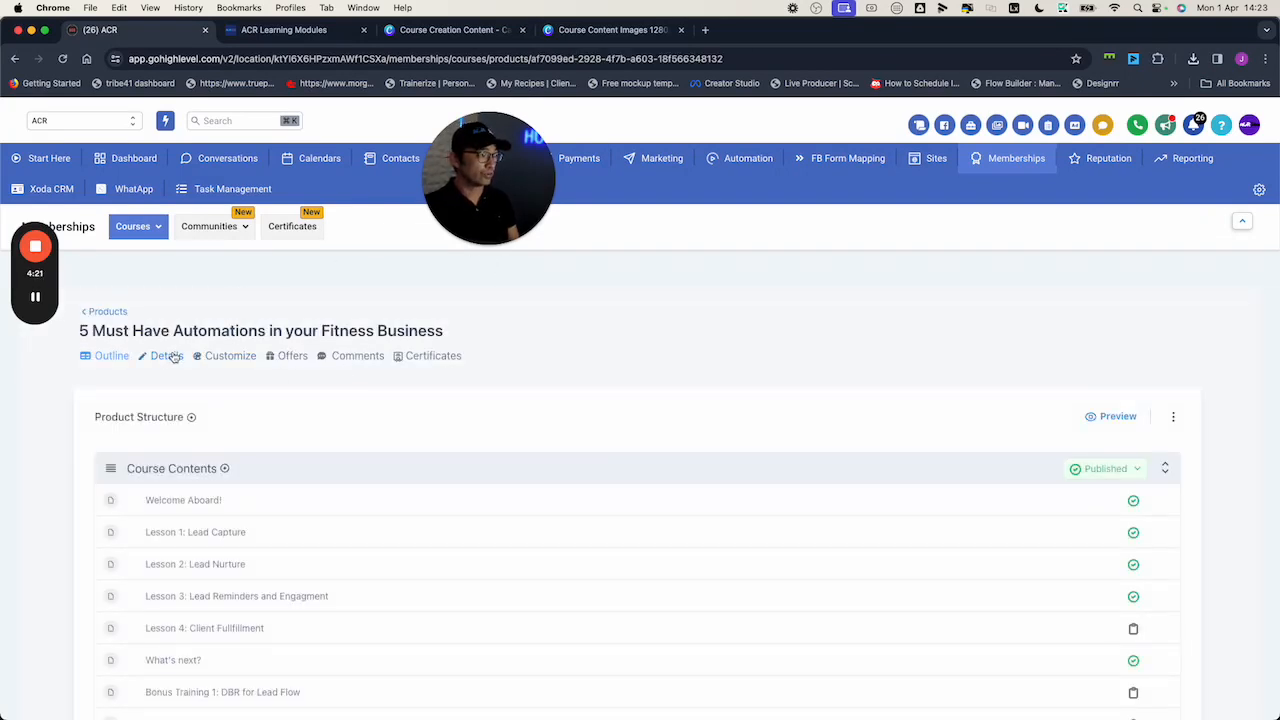
{"action": "left_click", "coordinate": [168, 356]}
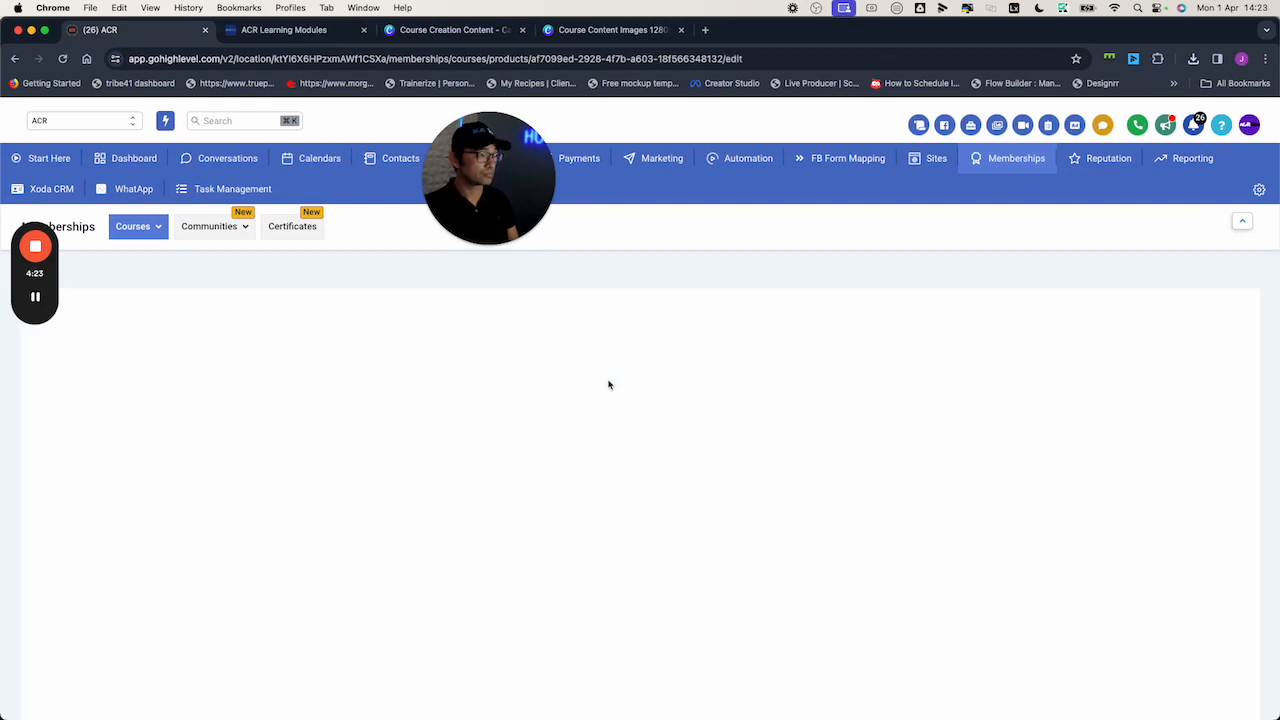
{"action": "scroll", "coordinate": [643, 377], "scroll_direction": "down", "scroll_amount": 5}
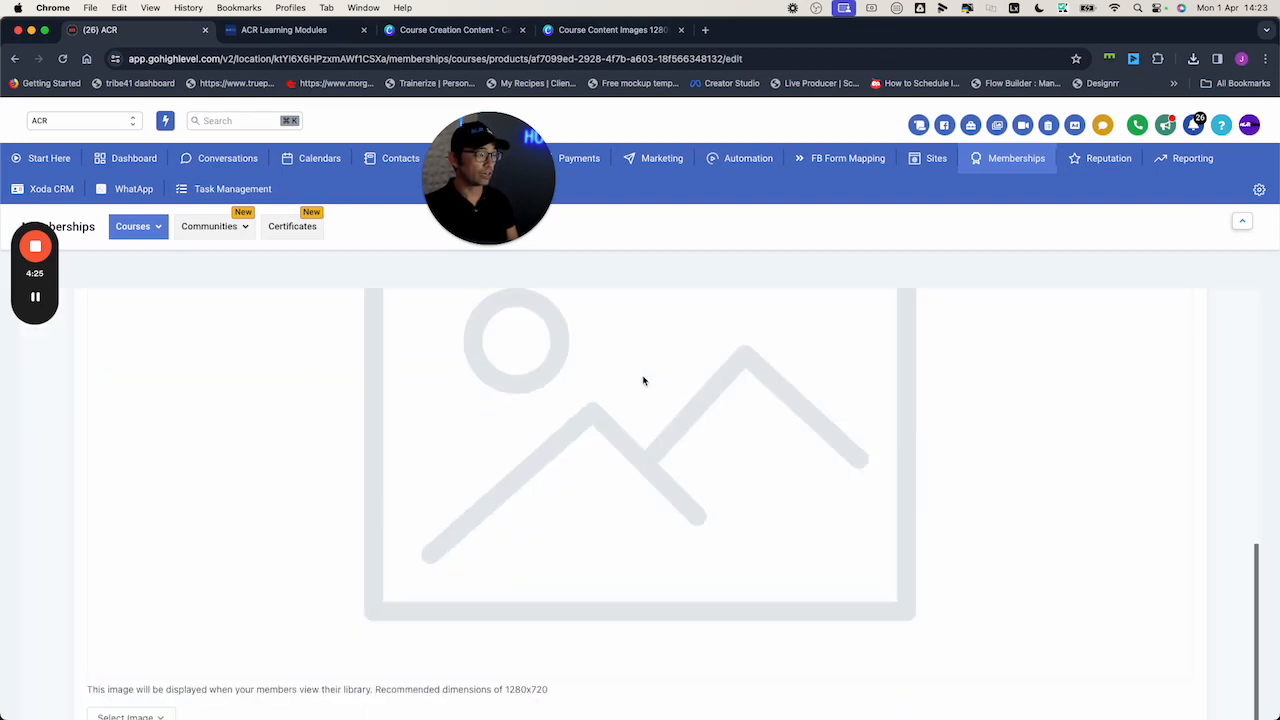
{"action": "scroll", "coordinate": [512, 483], "scroll_direction": "down", "scroll_amount": 1}
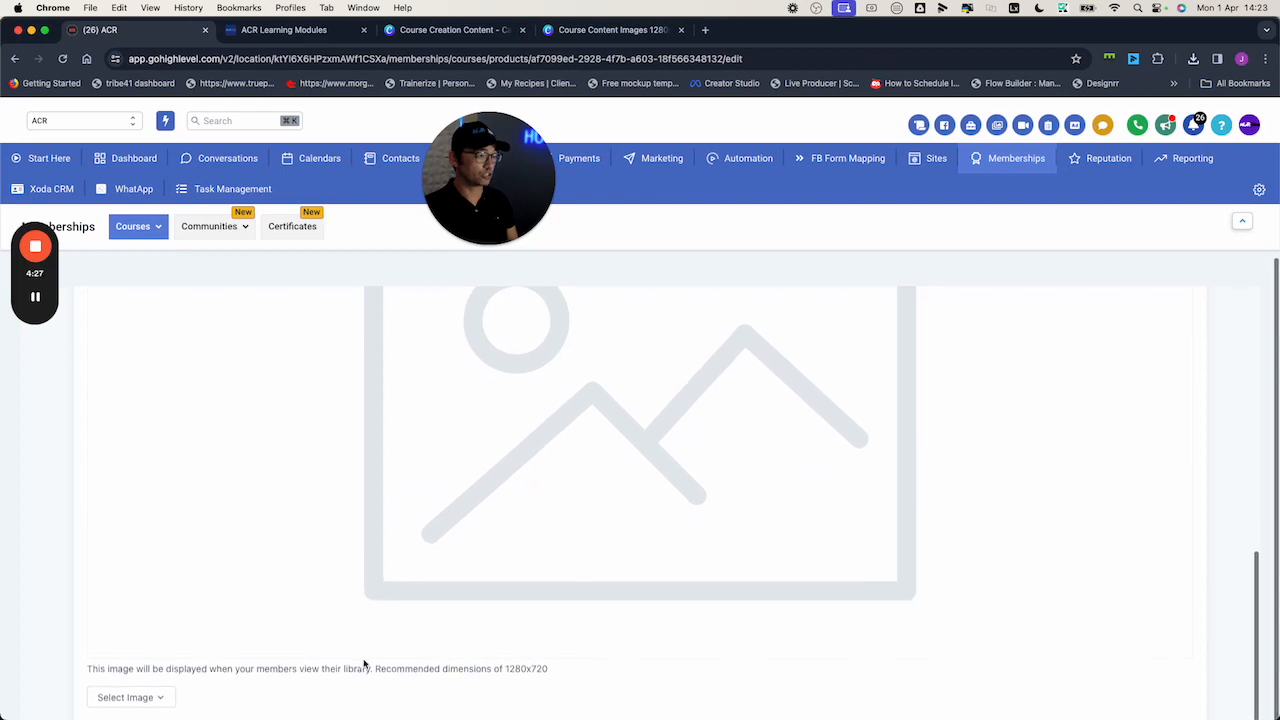
Upload the downloaded 1280x720 Five Must Have Automations PNG as the course thumbnail
{"action": "left_click", "coordinate": [160, 693]}
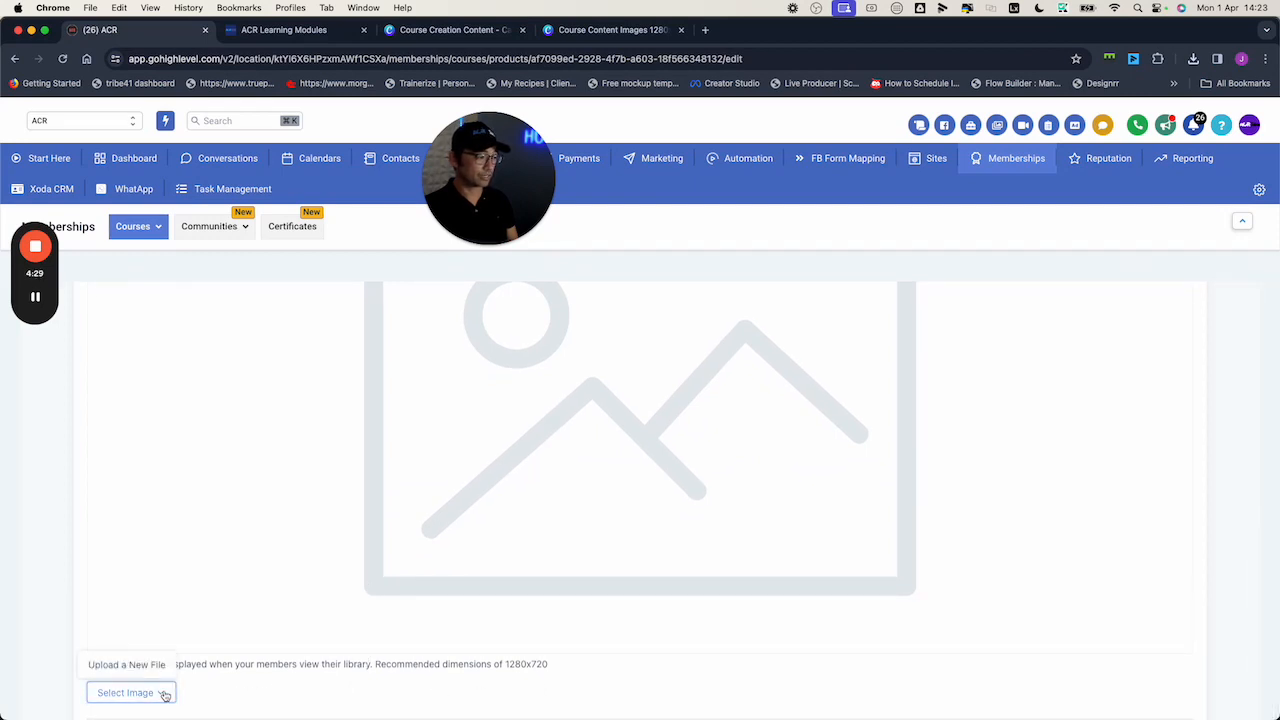
{"action": "left_click", "coordinate": [150, 665]}
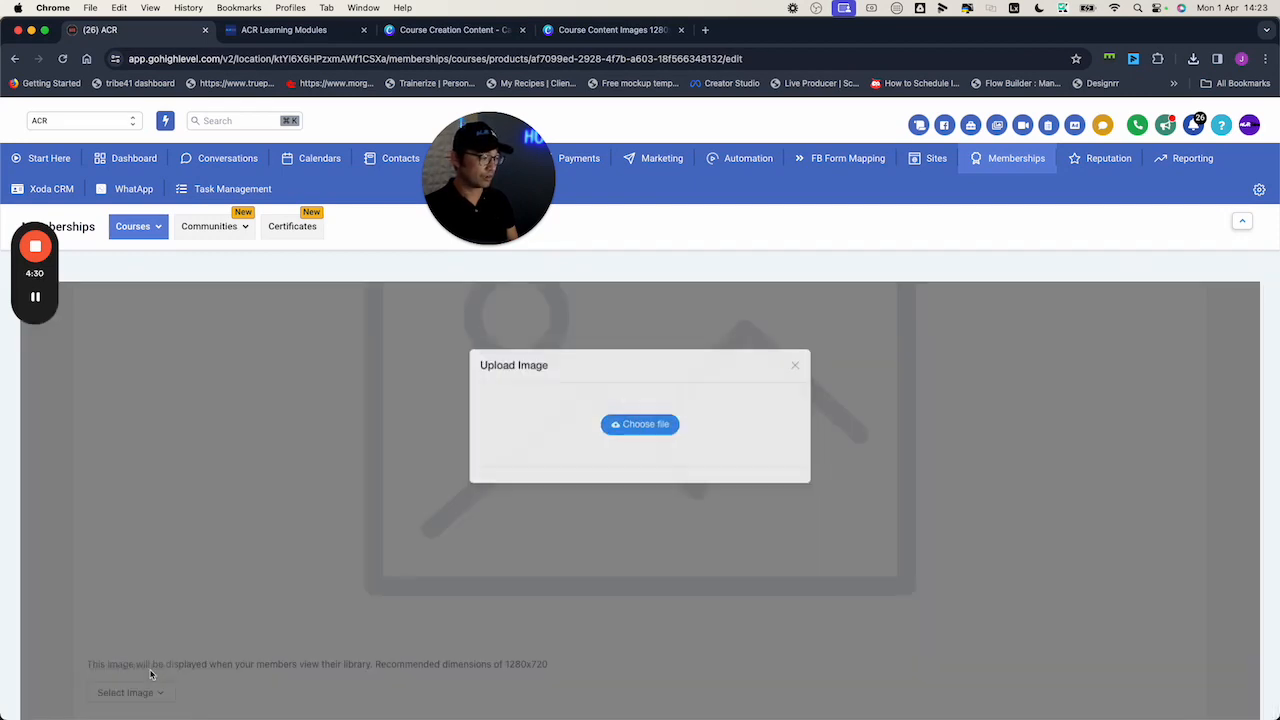
{"action": "left_click", "coordinate": [670, 428]}
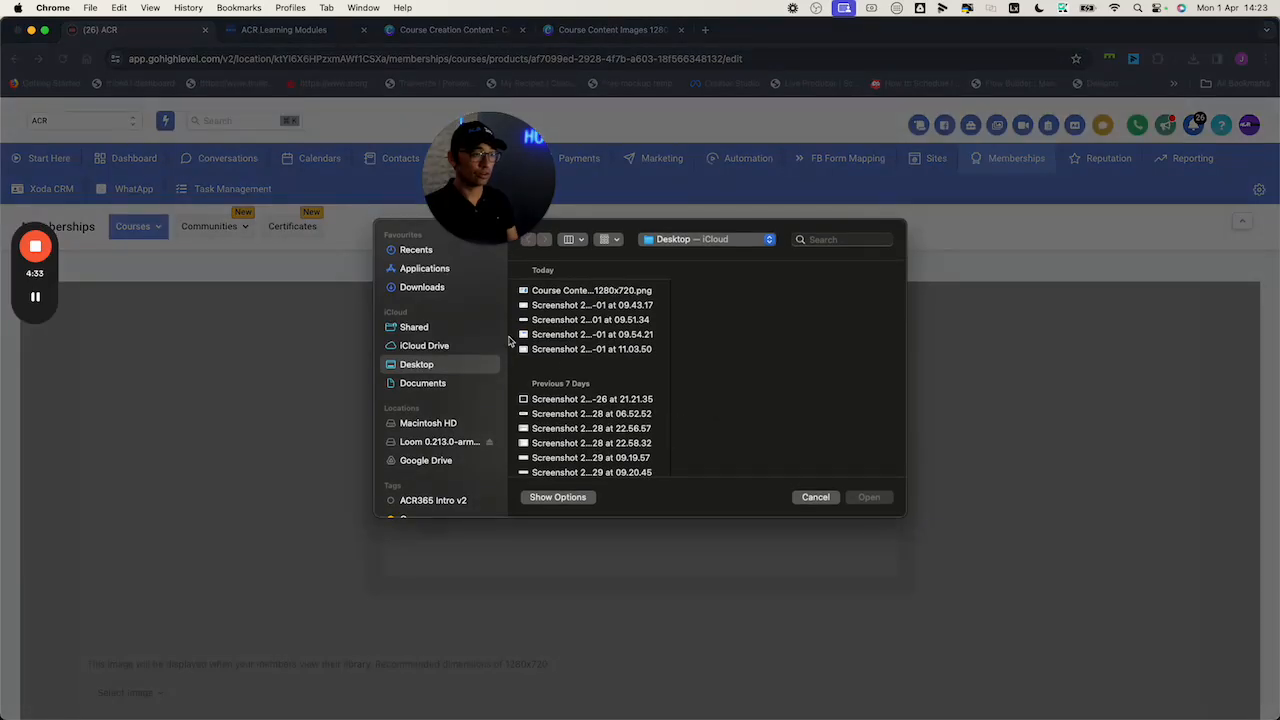
{"action": "left_click", "coordinate": [588, 290]}
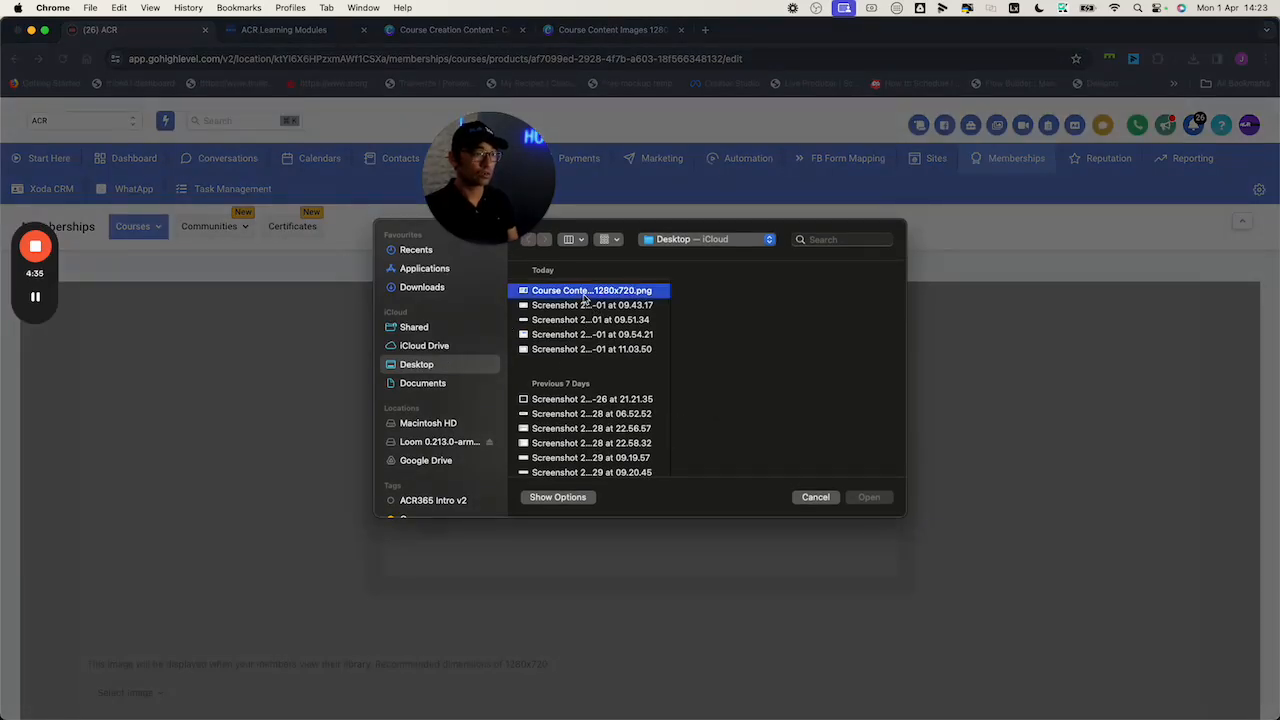
{"action": "left_click", "coordinate": [869, 496]}
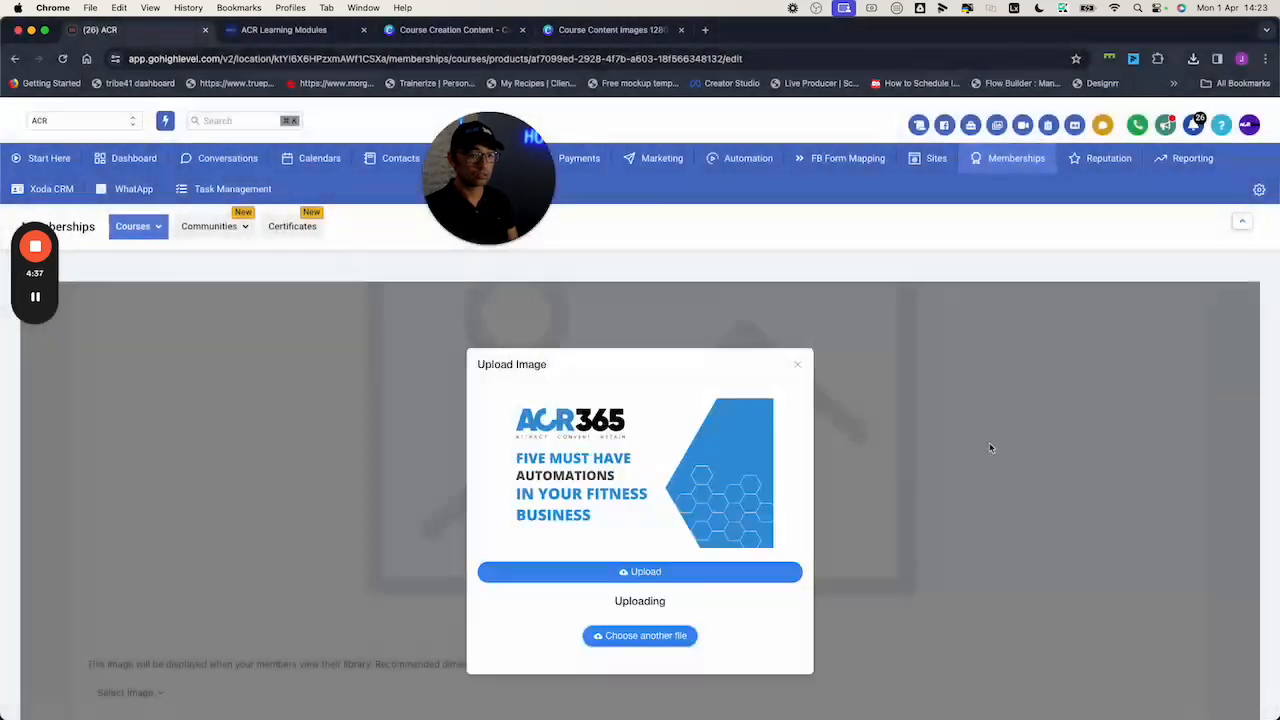
{"action": "left_click", "coordinate": [703, 572]}
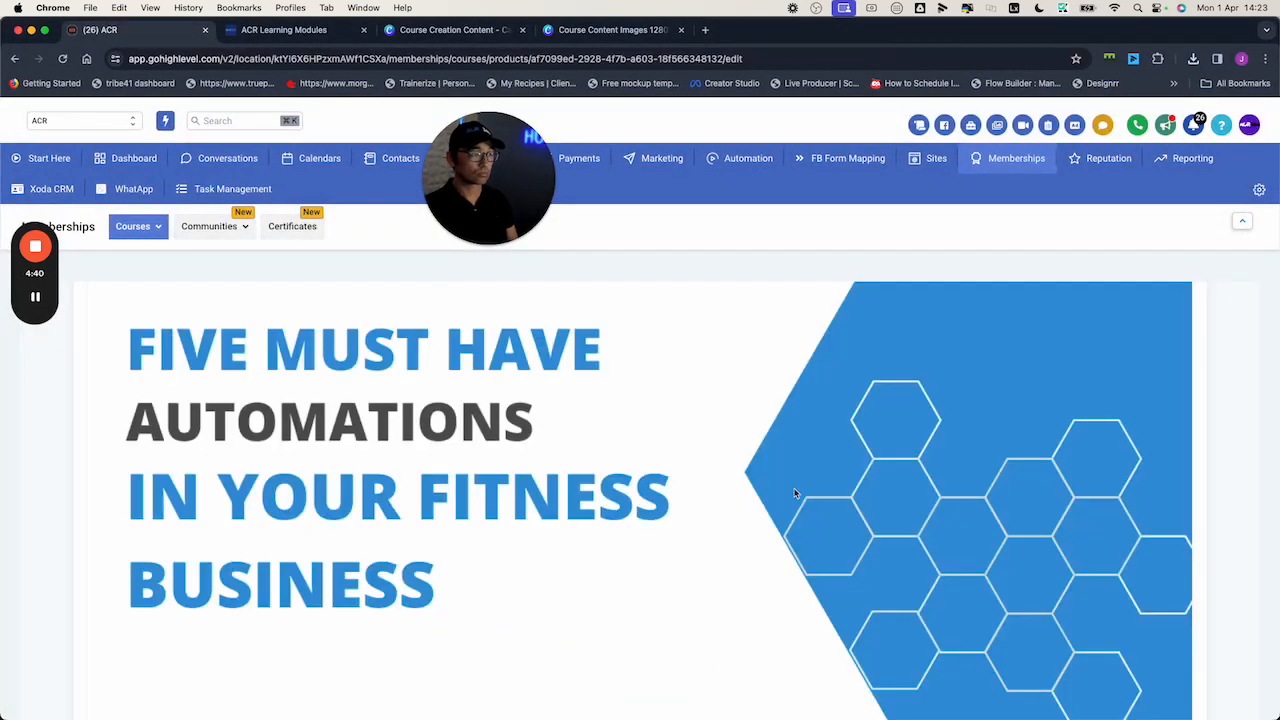
{"action": "scroll", "coordinate": [800, 503], "scroll_direction": "down", "scroll_amount": 2}
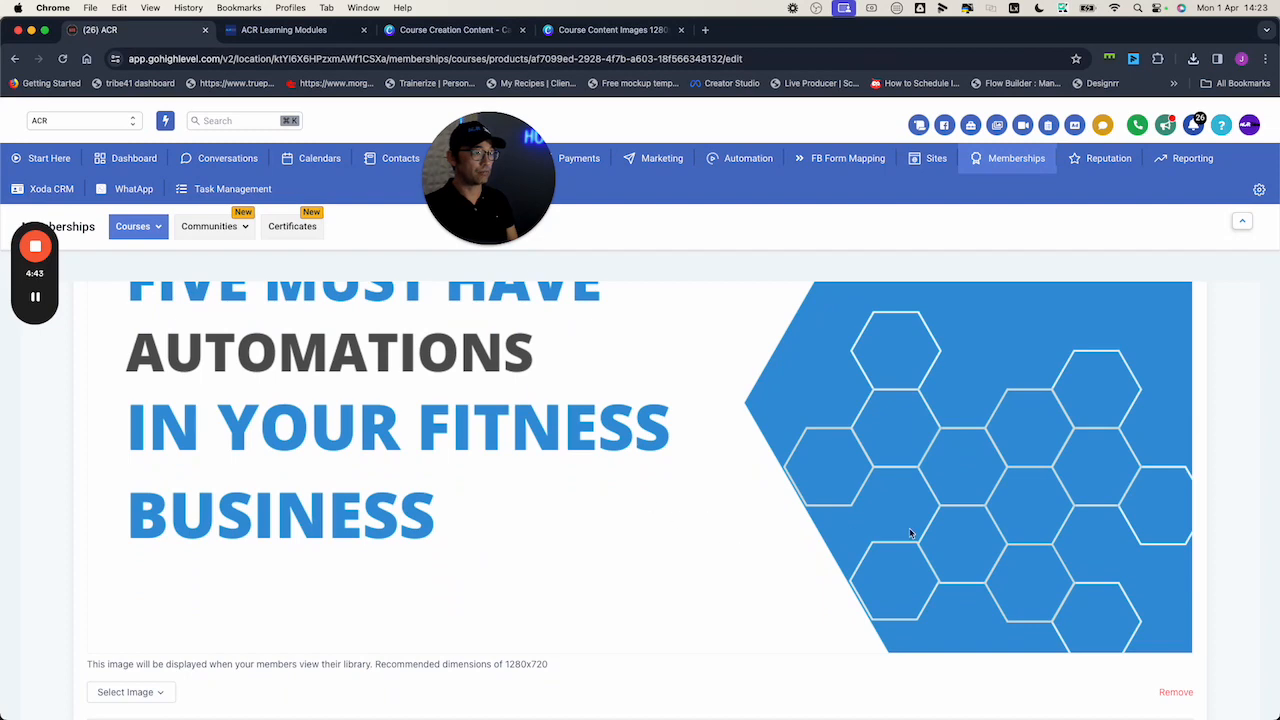
{"action": "scroll", "coordinate": [1047, 492], "scroll_direction": "down", "scroll_amount": 3}
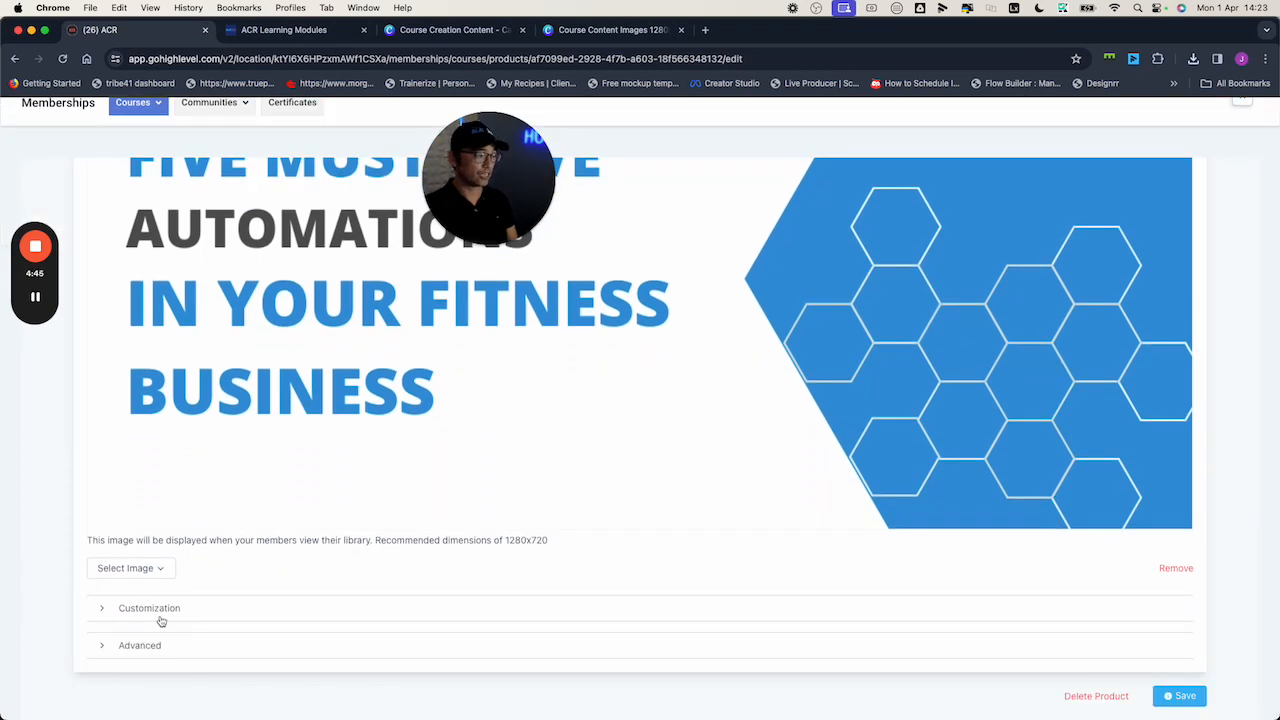
Expand the course Customization settings and enter the instructor's name
{"action": "left_click", "coordinate": [156, 618]}
{"action": "scroll", "coordinate": [263, 600], "scroll_direction": "down", "scroll_amount": 4}
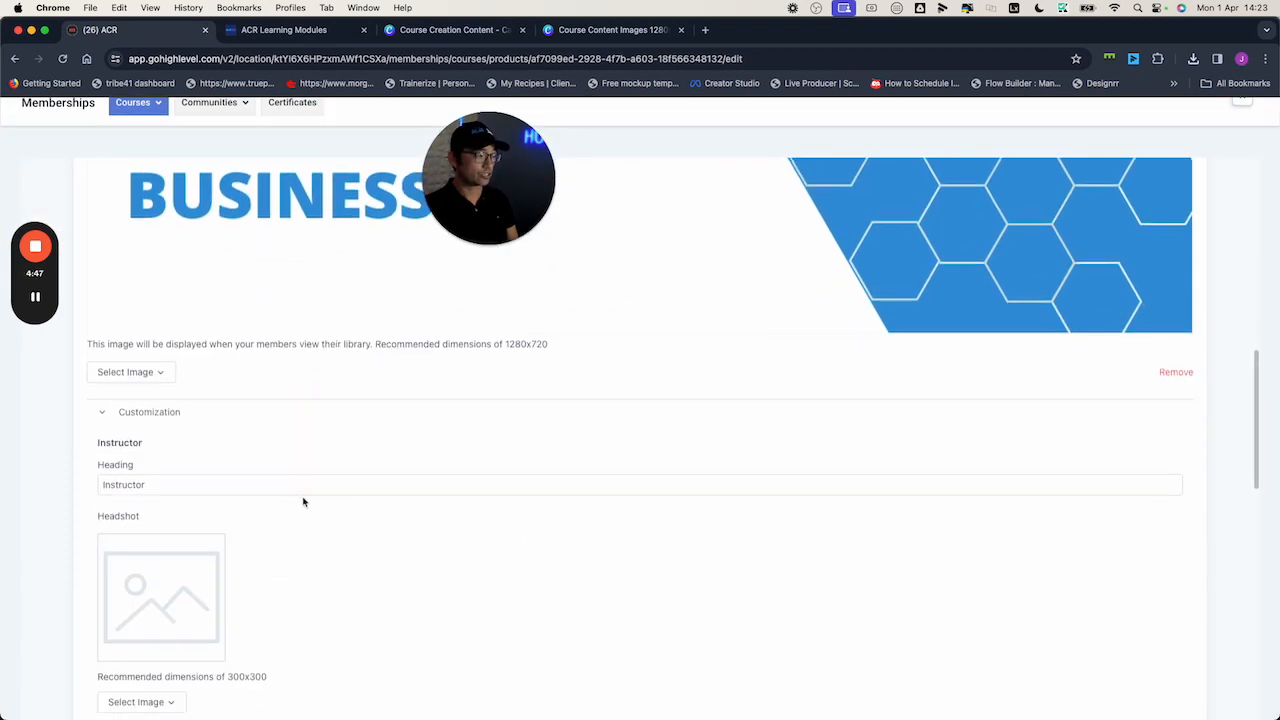
{"action": "scroll", "coordinate": [303, 500], "scroll_direction": "down", "scroll_amount": 1}
{"action": "scroll", "coordinate": [303, 501], "scroll_direction": "down", "scroll_amount": 3}
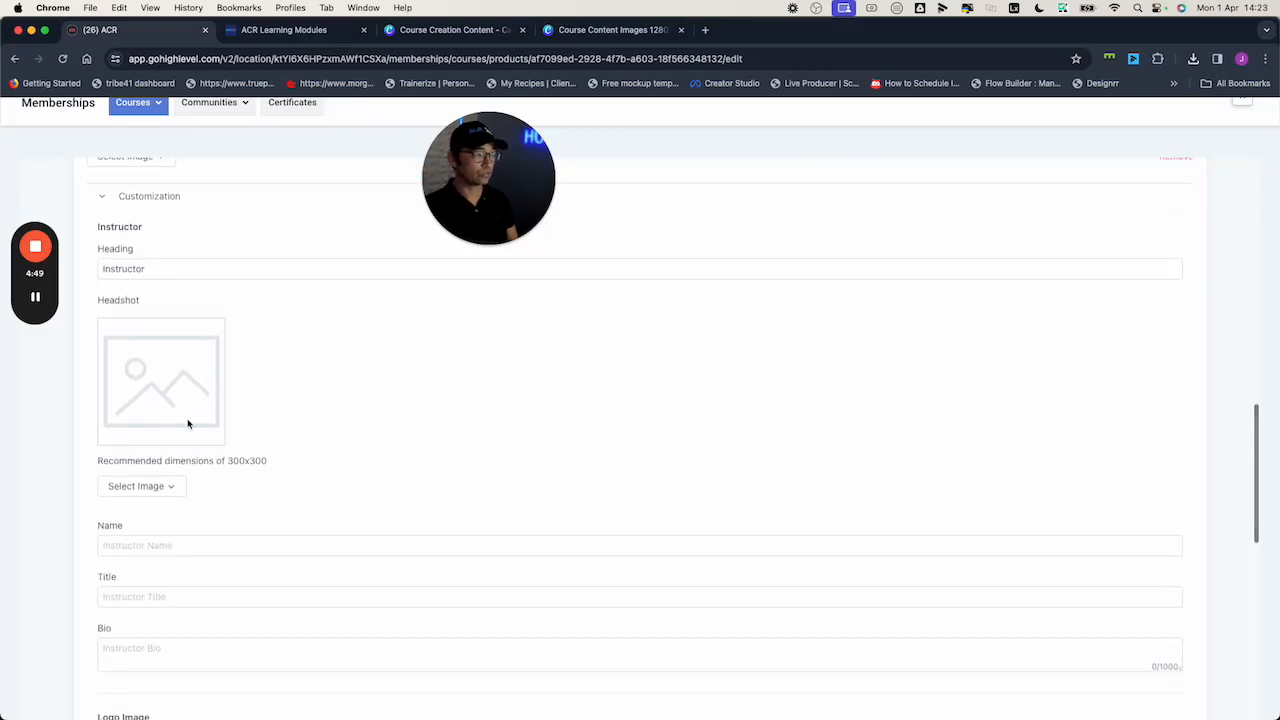
{"action": "scroll", "coordinate": [170, 400], "scroll_direction": "down", "scroll_amount": 1}
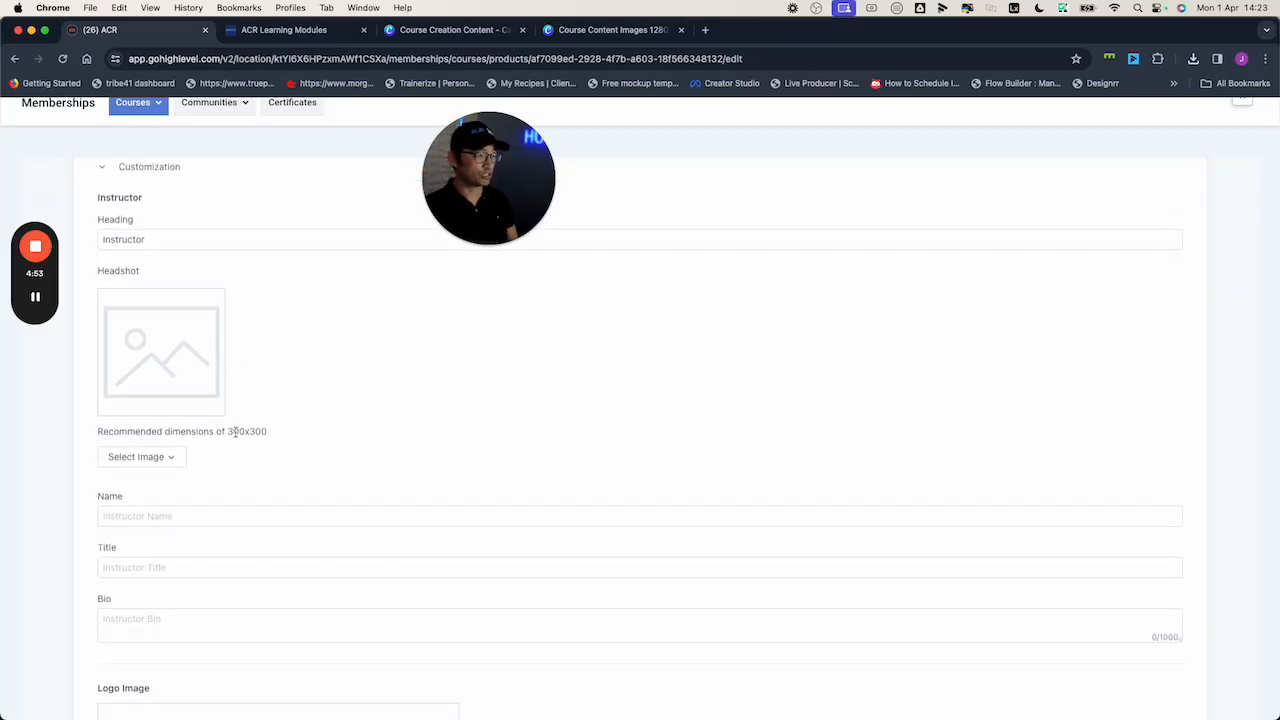
{"action": "scroll", "coordinate": [258, 462], "scroll_direction": "down", "scroll_amount": 1}
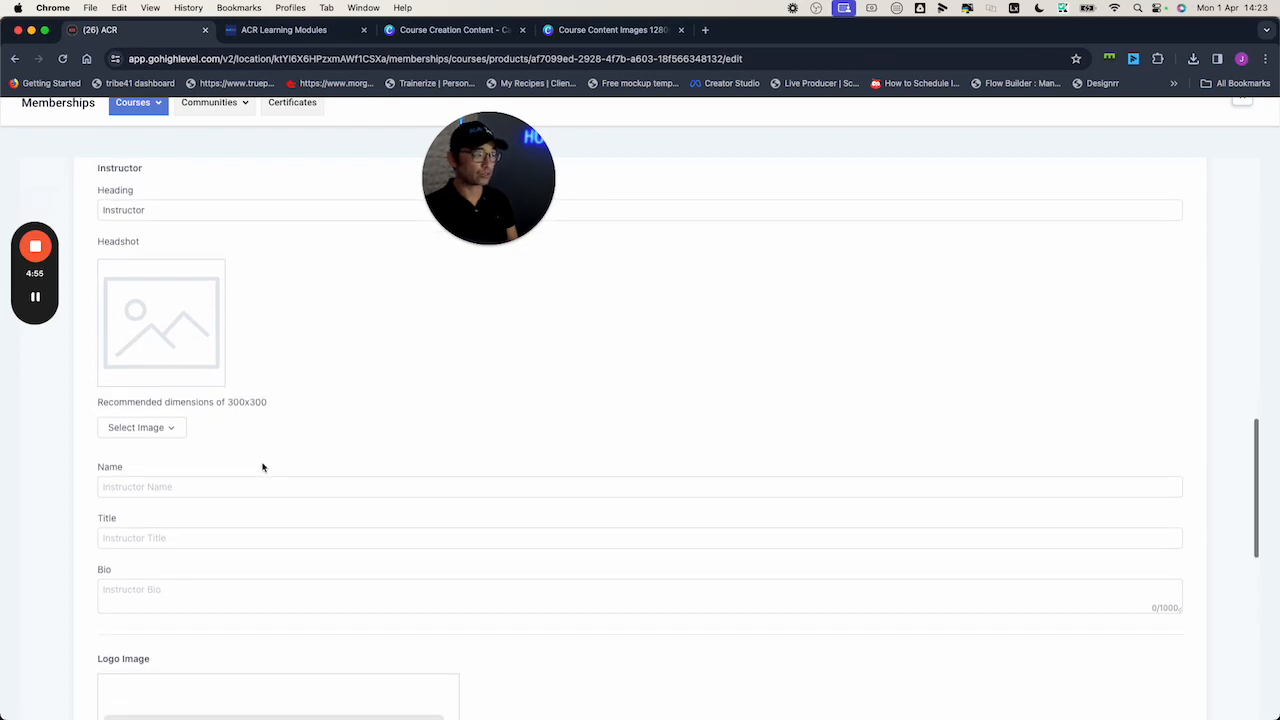
{"action": "scroll", "coordinate": [229, 470], "scroll_direction": "down", "scroll_amount": 1}
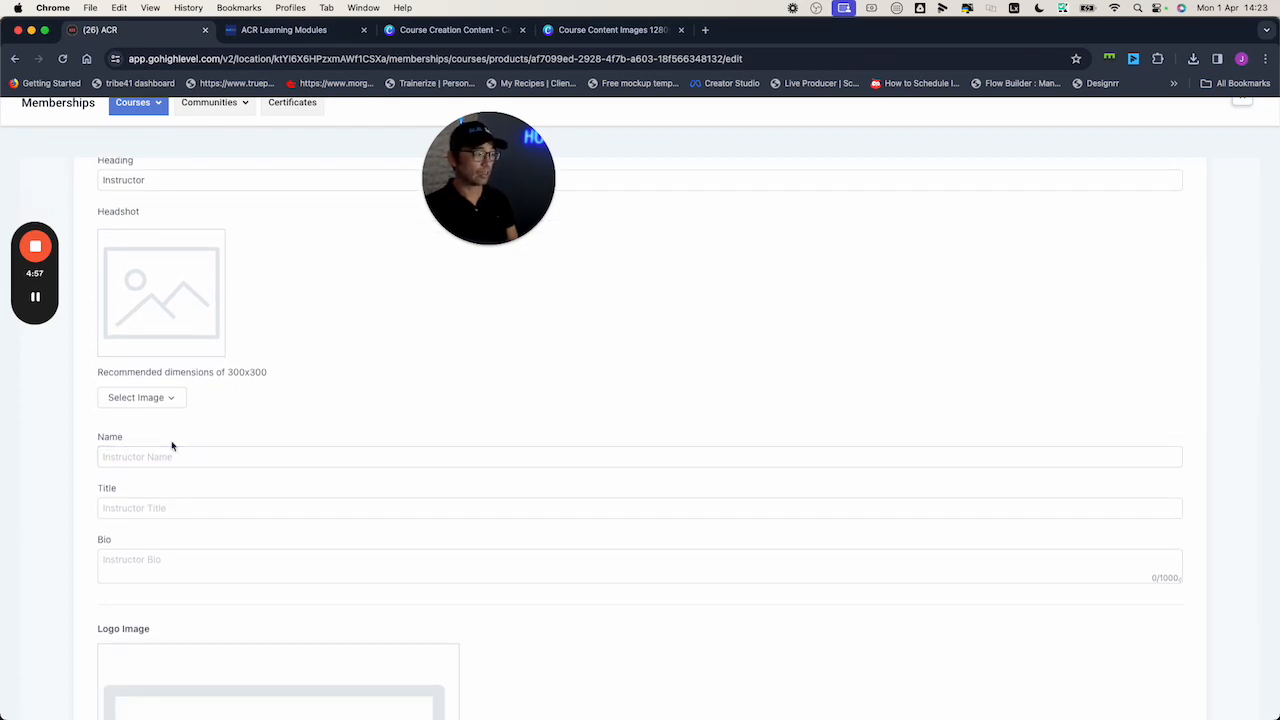
{"action": "left_click", "coordinate": [171, 452]}
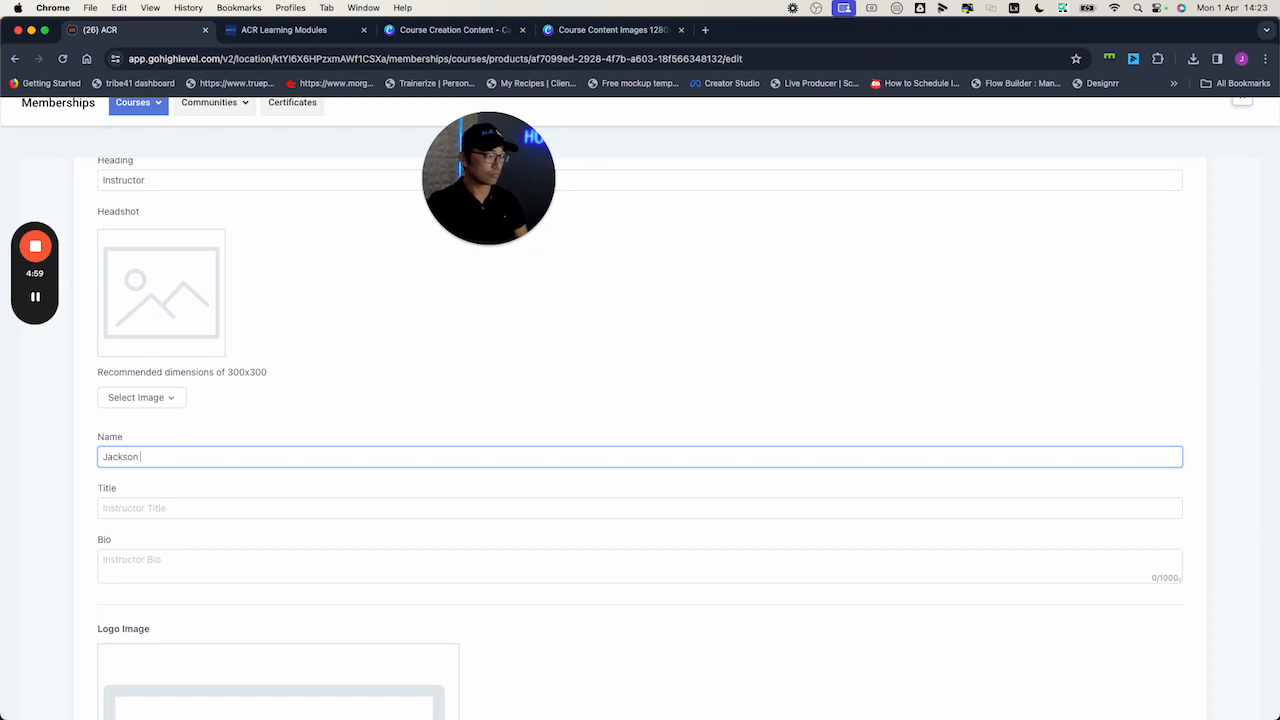
Set the instructor title to System Specialist, then close the Canva design, leaving its folder showing
{"action": "left_click", "coordinate": [176, 509]}
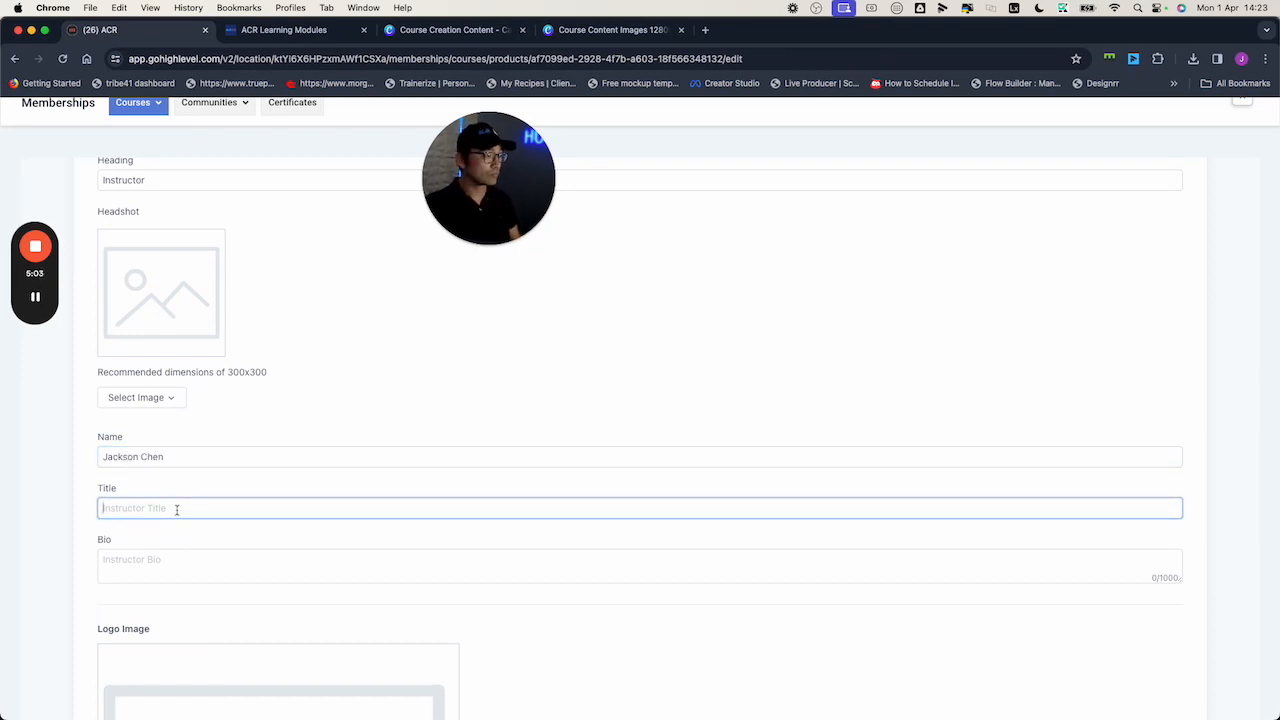
{"action": "type", "text": "System Specialist"}
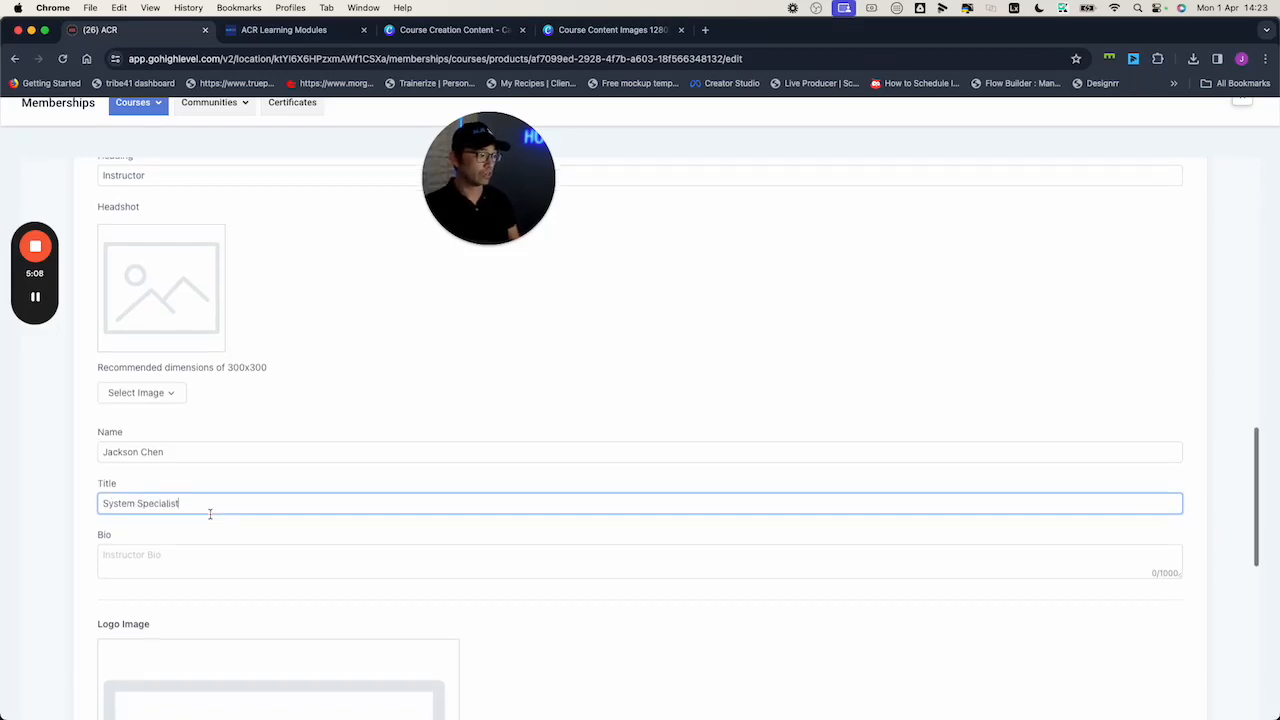
{"action": "scroll", "coordinate": [297, 549], "scroll_direction": "down", "scroll_amount": 3}
{"action": "scroll", "coordinate": [513, 578], "scroll_direction": "down", "scroll_amount": 10}
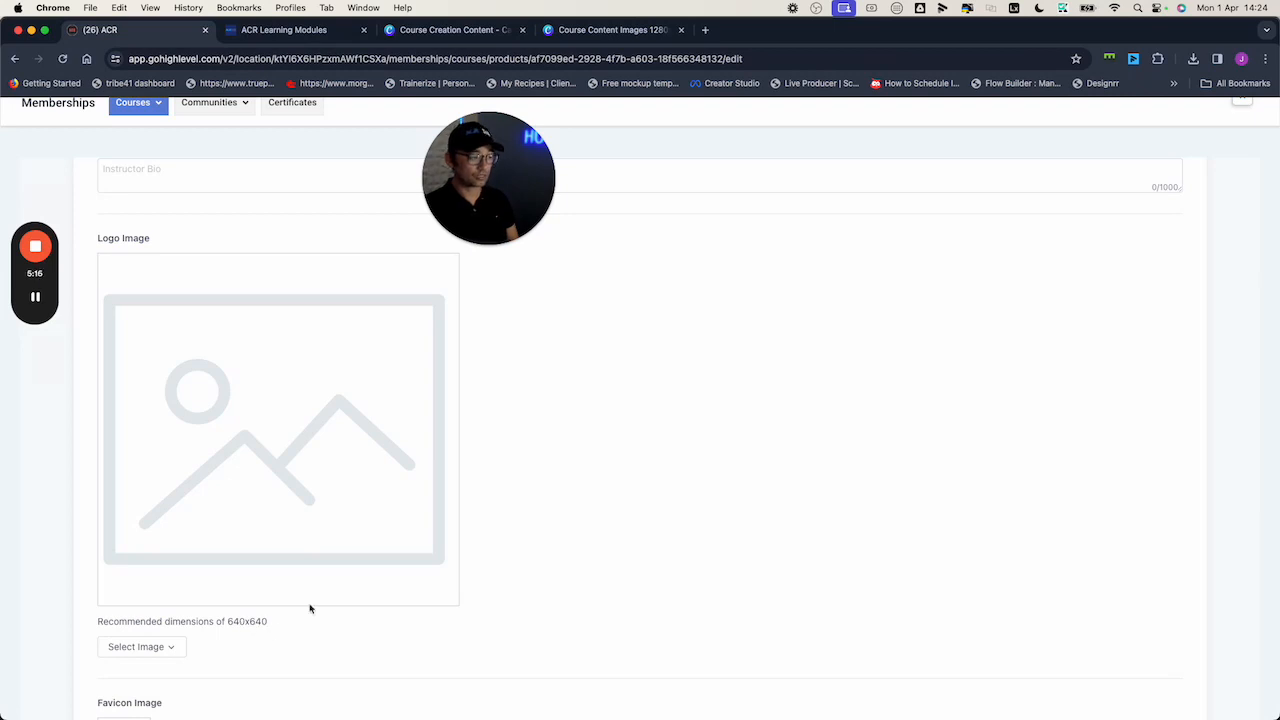
{"action": "left_click", "coordinate": [633, 36]}
{"action": "left_click", "coordinate": [681, 30]}
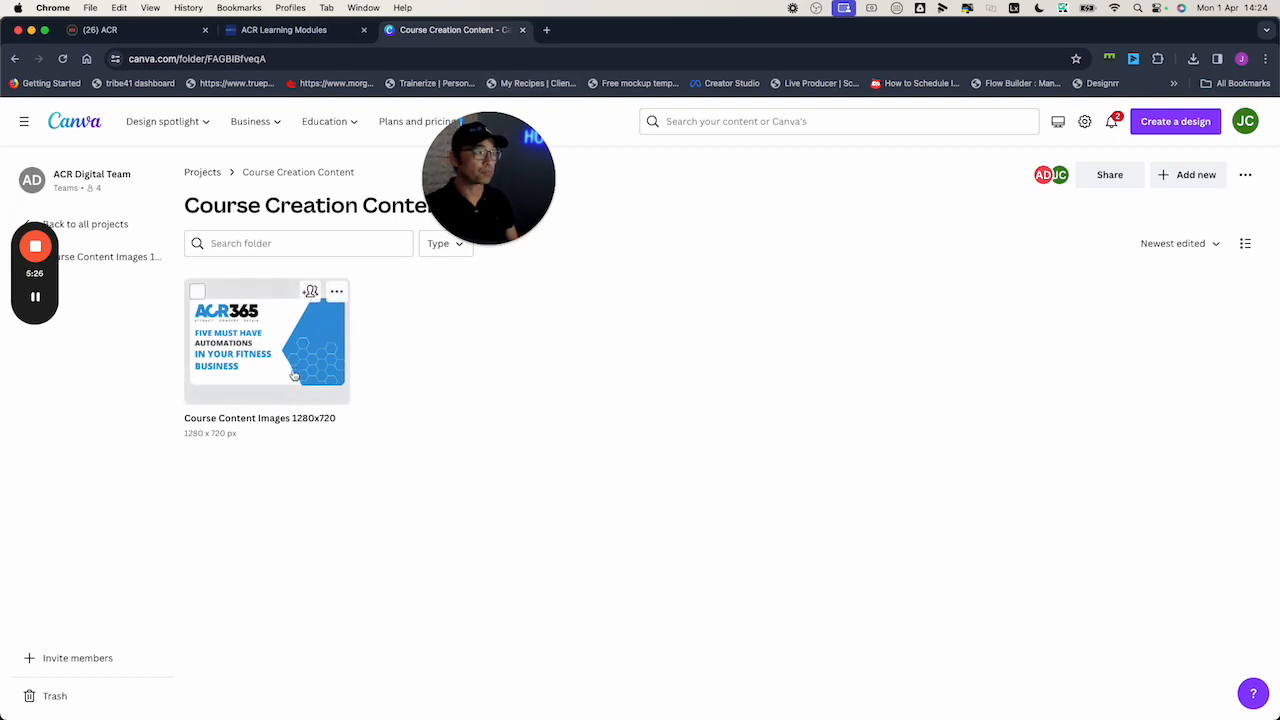
Make a copy of the course image design and change its size in the name to 640x640
{"action": "left_click", "coordinate": [336, 292]}
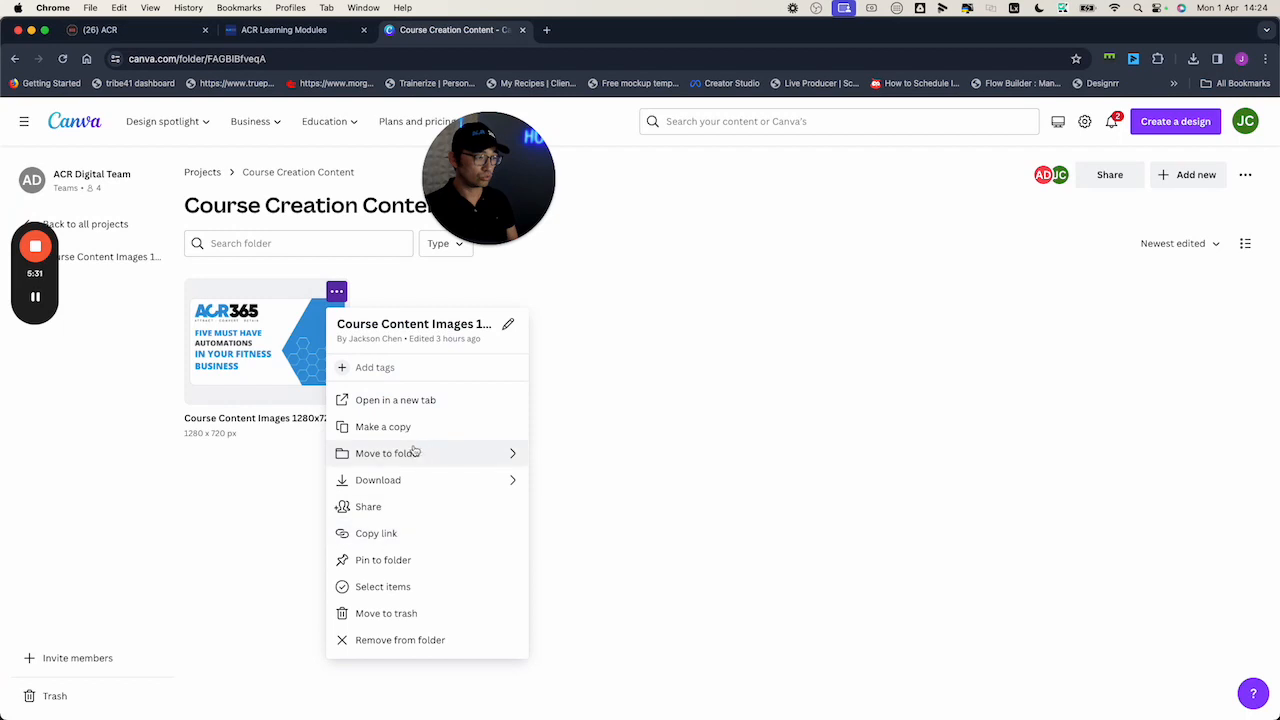
{"action": "left_click", "coordinate": [384, 427]}
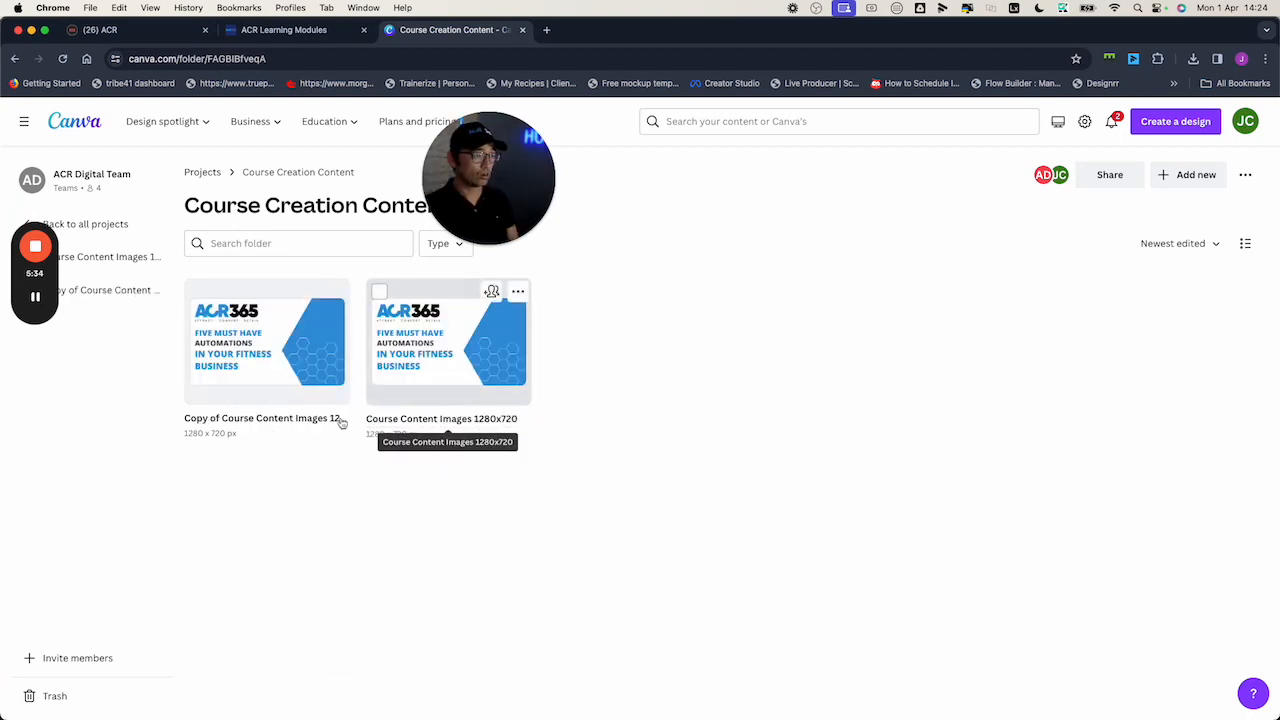
{"action": "left_click", "coordinate": [342, 418]}
{"action": "left_click", "coordinate": [333, 418]}
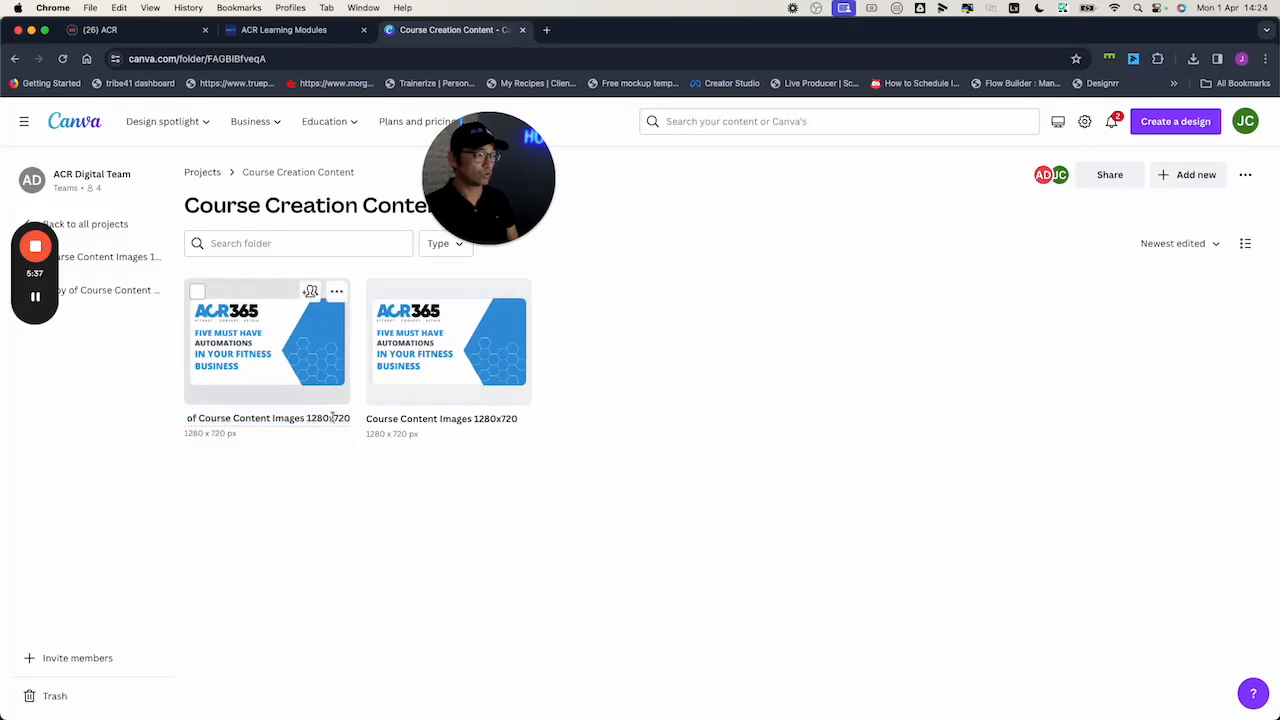
{"action": "key", "text": "BackSpace"}
{"action": "key", "text": "BackSpace"}
{"action": "key", "text": "BackSpace"}
{"action": "key", "text": "BackSpace"}
{"action": "key", "text": "BackSpace"}
{"action": "key", "text": "BackSpace"}
{"action": "key", "text": "BackSpace"}
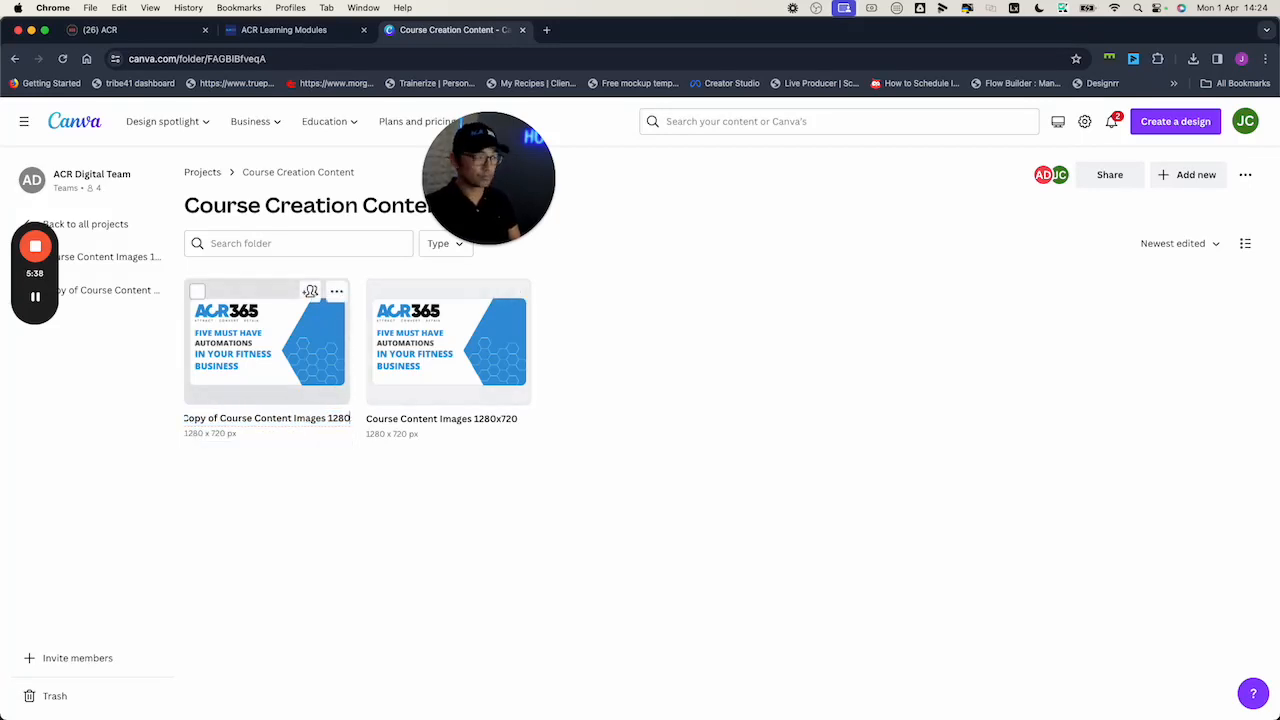
{"action": "type", "text": "64"}
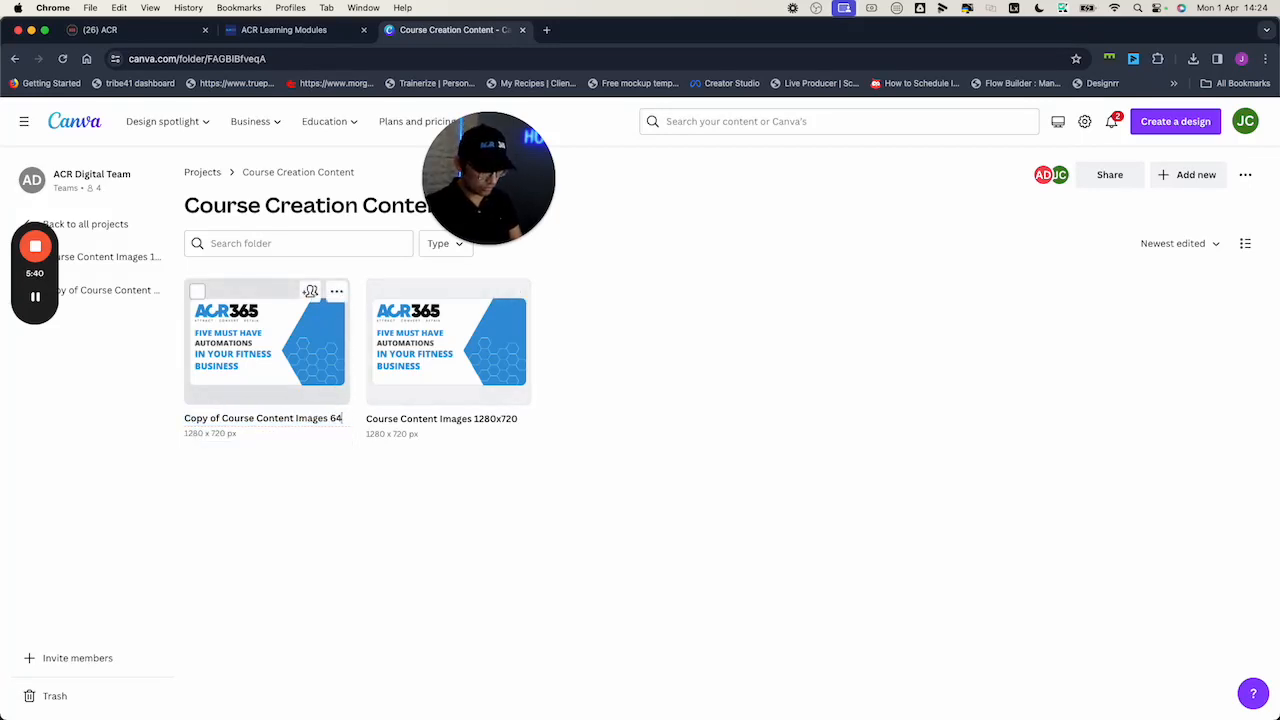
{"action": "type", "text": "0x640"}
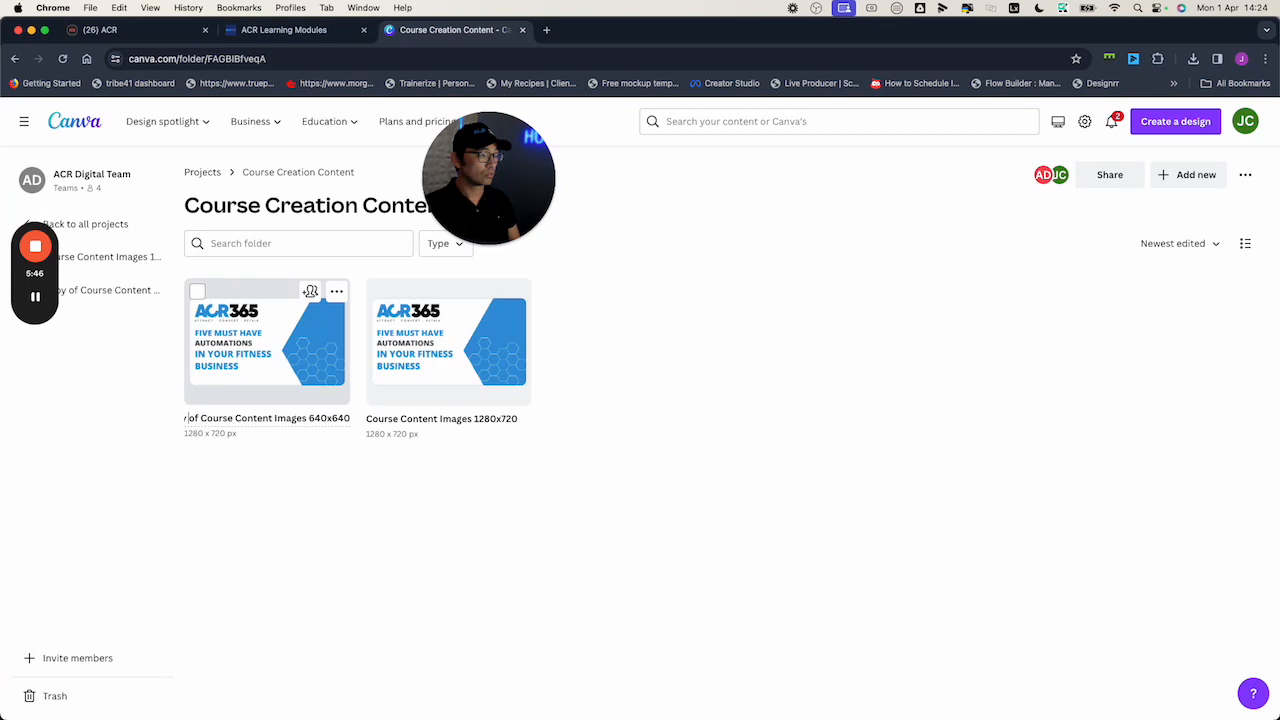
Finish renaming the copy to '640x 640 Course Content Images' and open it for editing
{"action": "key", "text": "Left"}
{"action": "key", "text": "BackSpace"}
{"action": "key", "text": "BackSpace"}
{"action": "key", "text": "BackSpace"}
{"action": "key", "text": "BackSpace"}
{"action": "key", "text": "BackSpace"}
{"action": "key", "text": "BackSpace"}
{"action": "key", "text": "BackSpace"}
{"action": "key", "text": "BackSpace"}
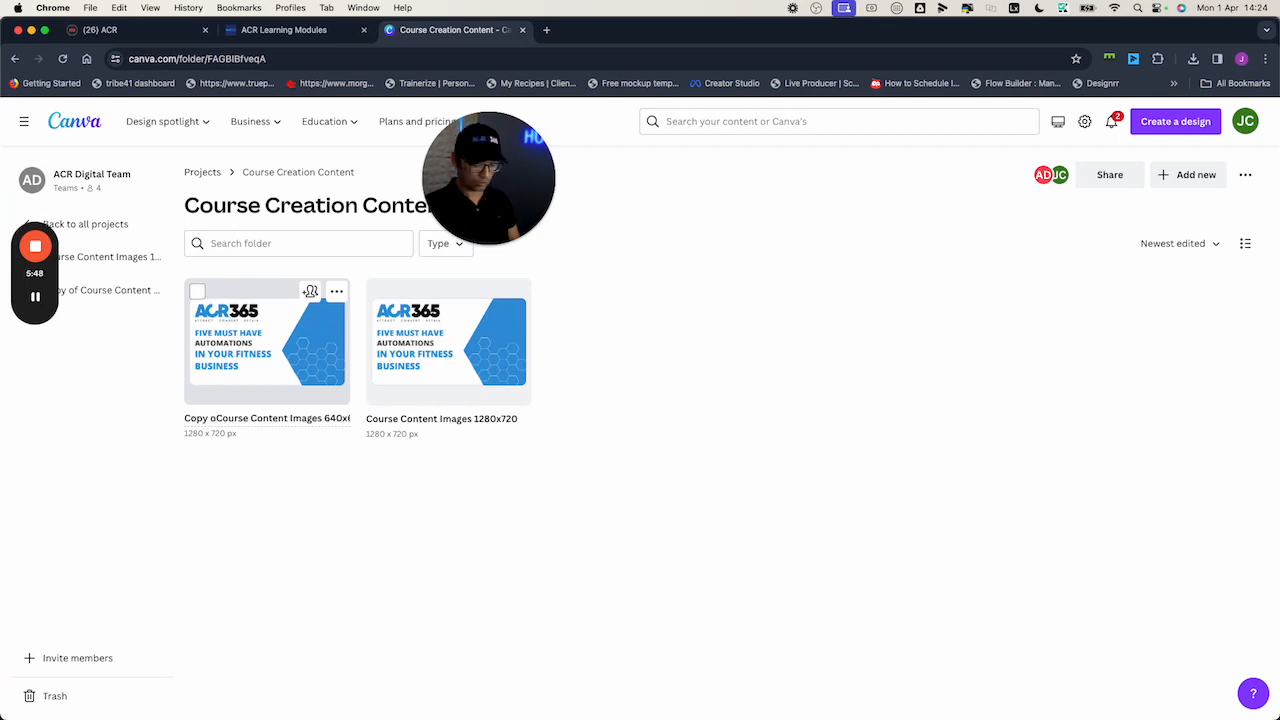
{"action": "type", "text": "640x"}
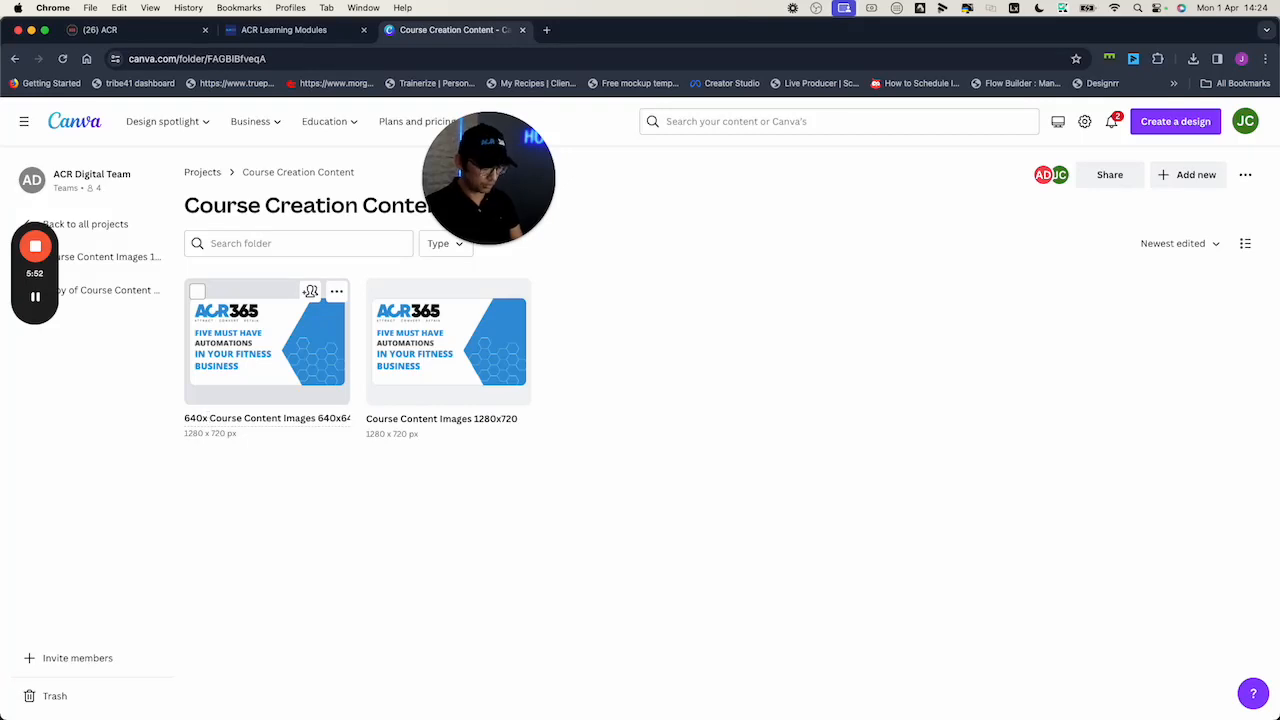
{"action": "type", "text": " 640"}
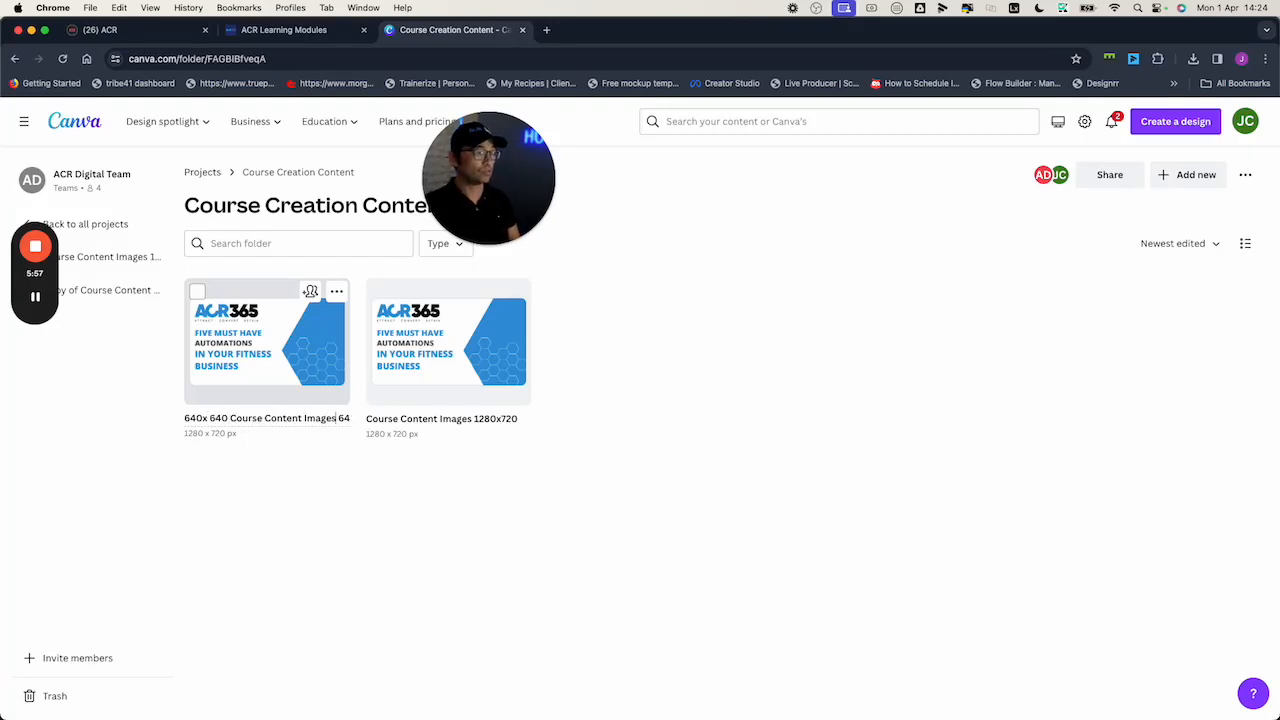
{"action": "key", "text": "super+Right"}
{"action": "key", "text": "shift+Left"}
{"action": "key", "text": "shift+Left"}
{"action": "key", "text": "shift+Left"}
{"action": "key", "text": "shift+Left"}
{"action": "key", "text": "shift+Left"}
{"action": "key", "text": "shift+Left"}
{"action": "key", "text": "shift+Left"}
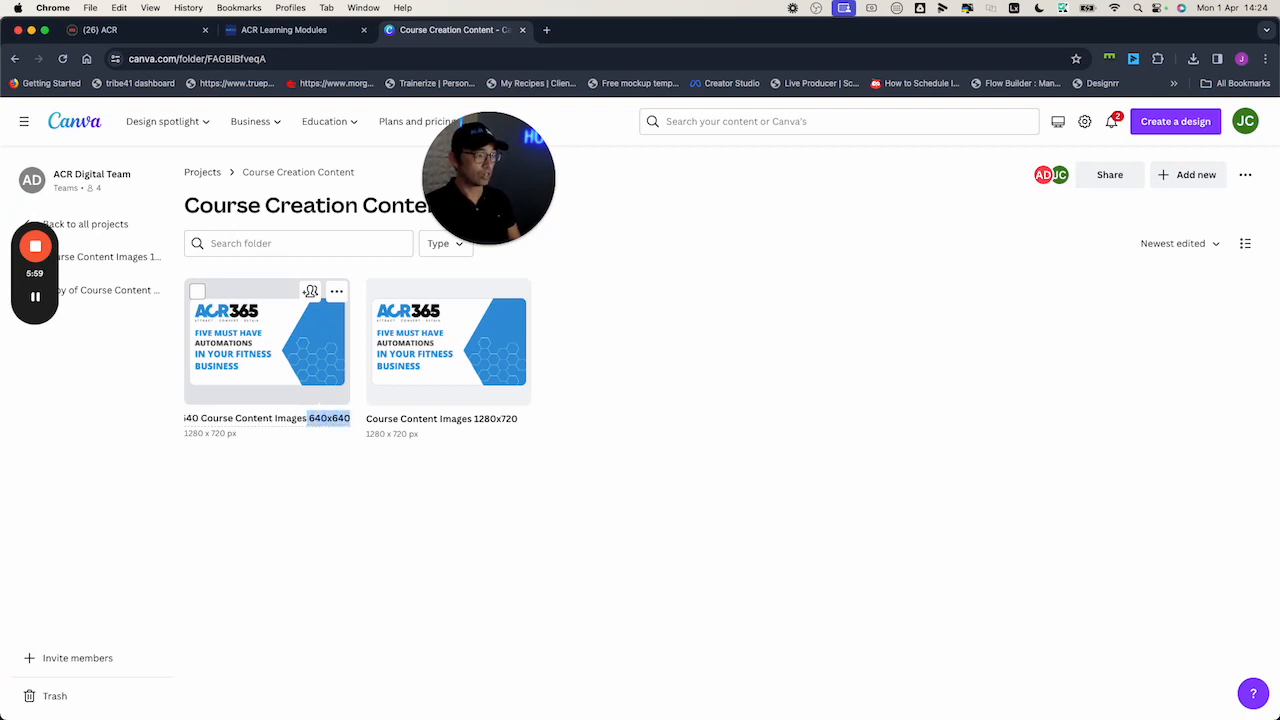
{"action": "key", "text": "BackSpace"}
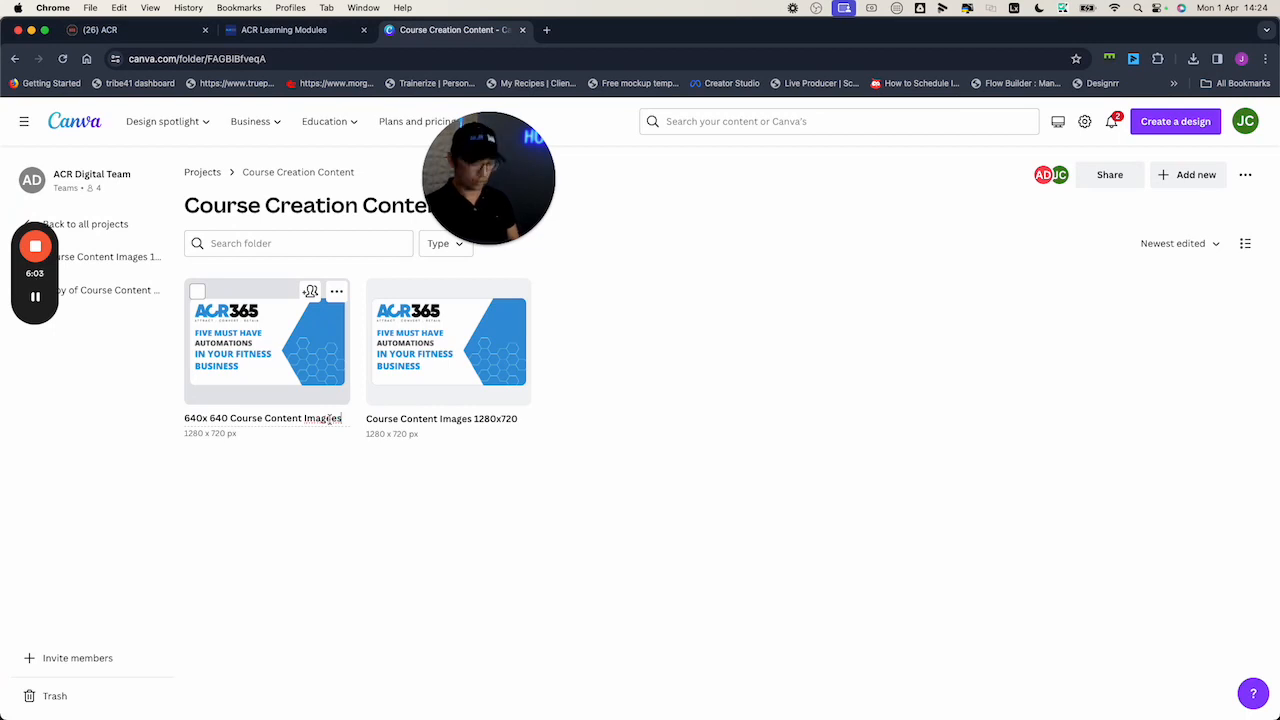
{"action": "left_click", "coordinate": [386, 546]}
{"action": "left_click", "coordinate": [274, 356]}
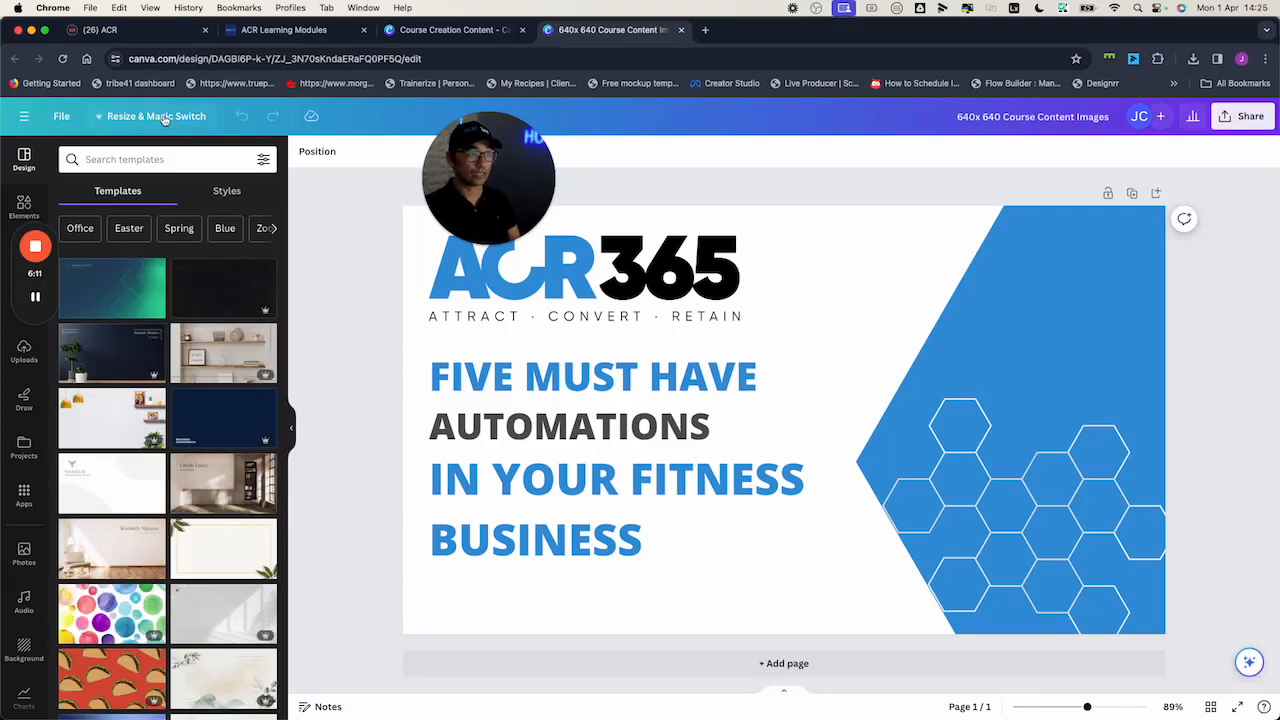
Set a custom resize of 640 × 640 px, replacing the 1280 width, and preview it
{"action": "left_click", "coordinate": [160, 116]}
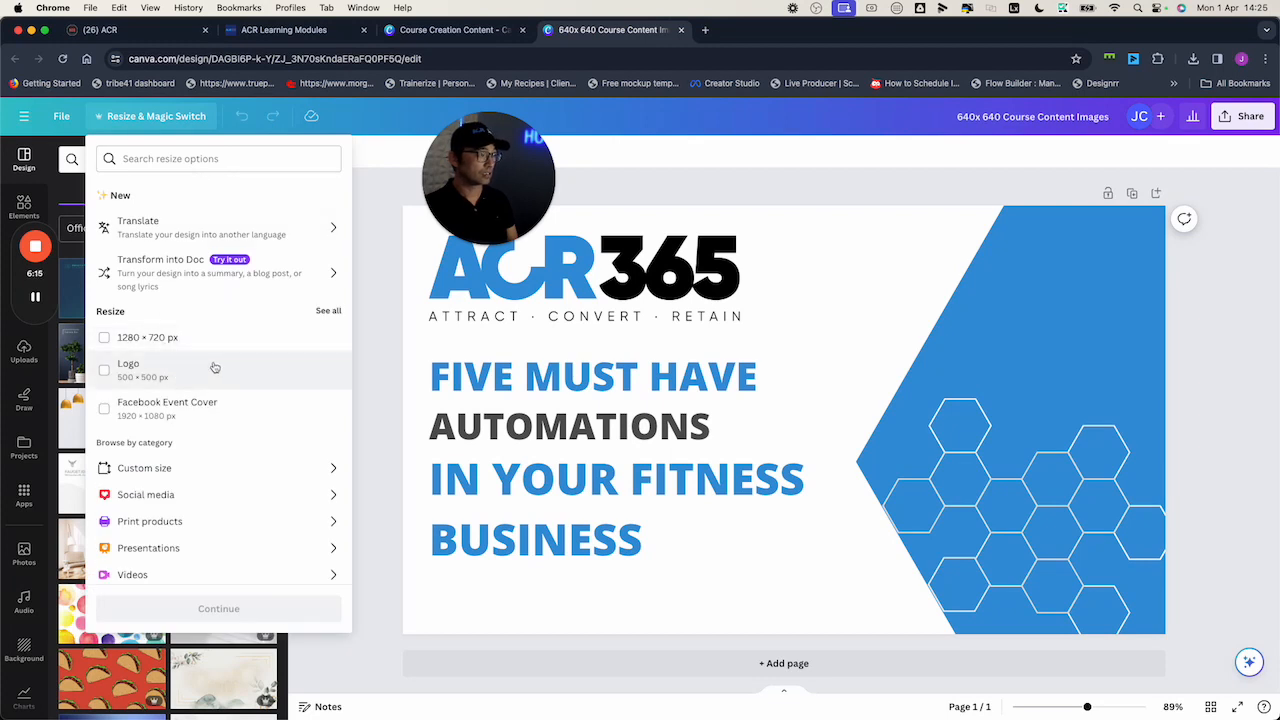
{"action": "left_click", "coordinate": [215, 468]}
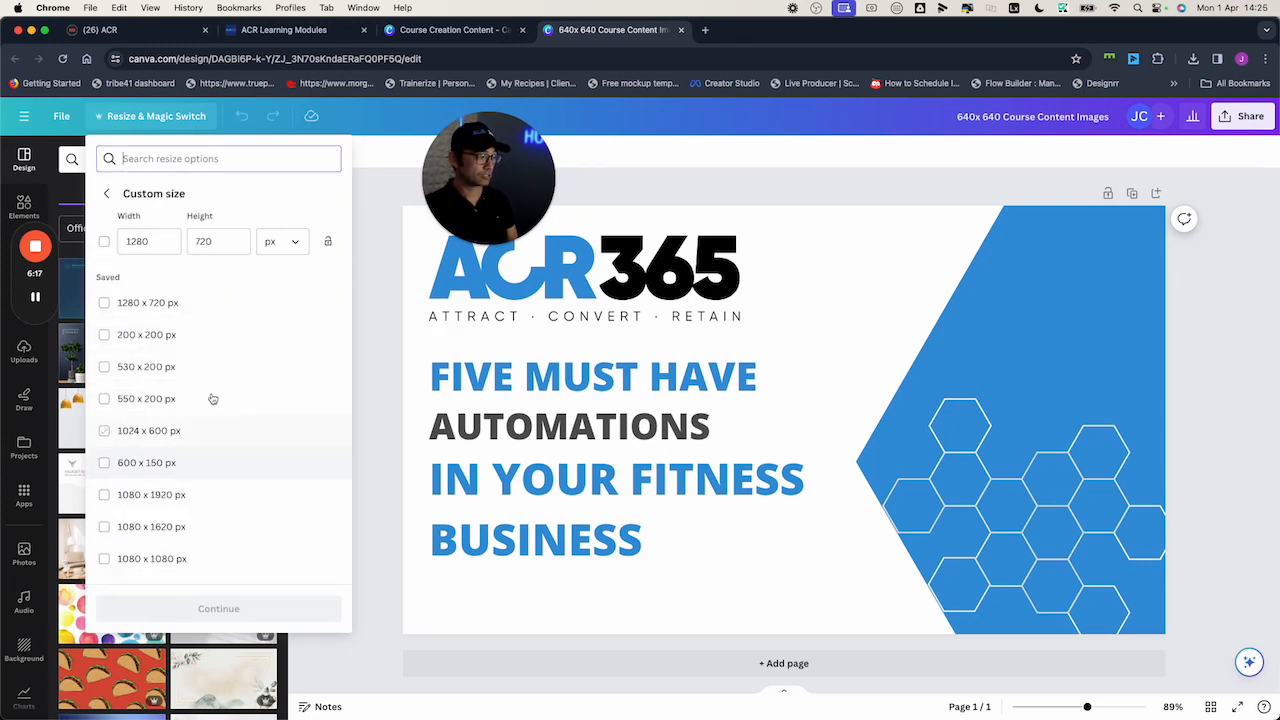
{"action": "scroll", "coordinate": [186, 429], "scroll_direction": "down", "scroll_amount": 6}
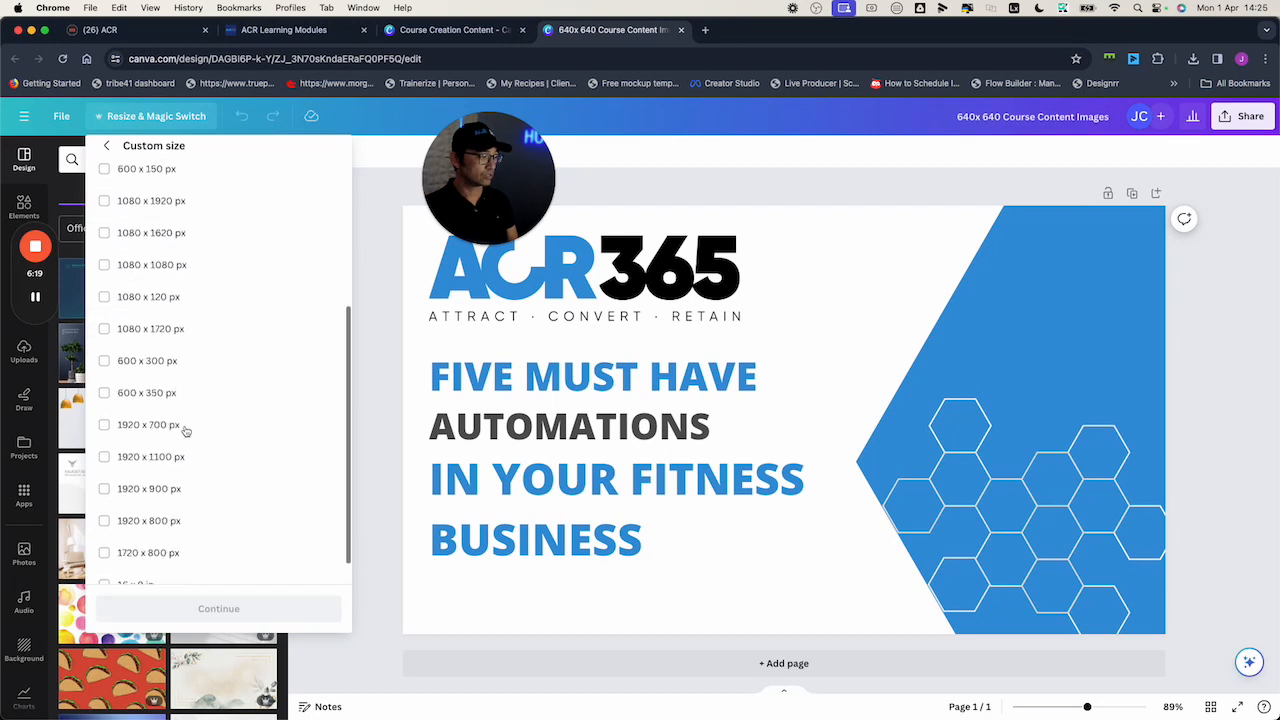
{"action": "scroll", "coordinate": [186, 430], "scroll_direction": "down", "scroll_amount": 1}
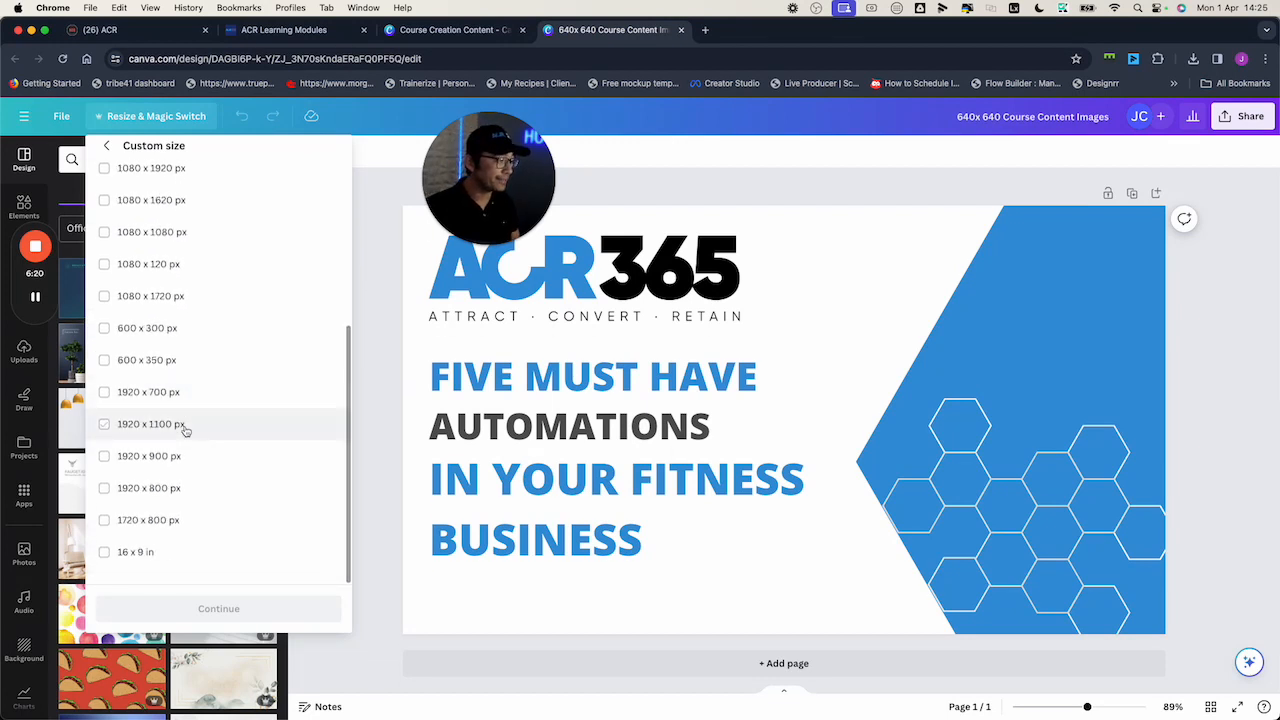
{"action": "scroll", "coordinate": [186, 429], "scroll_direction": "up", "scroll_amount": 8}
{"action": "left_click", "coordinate": [148, 241]}
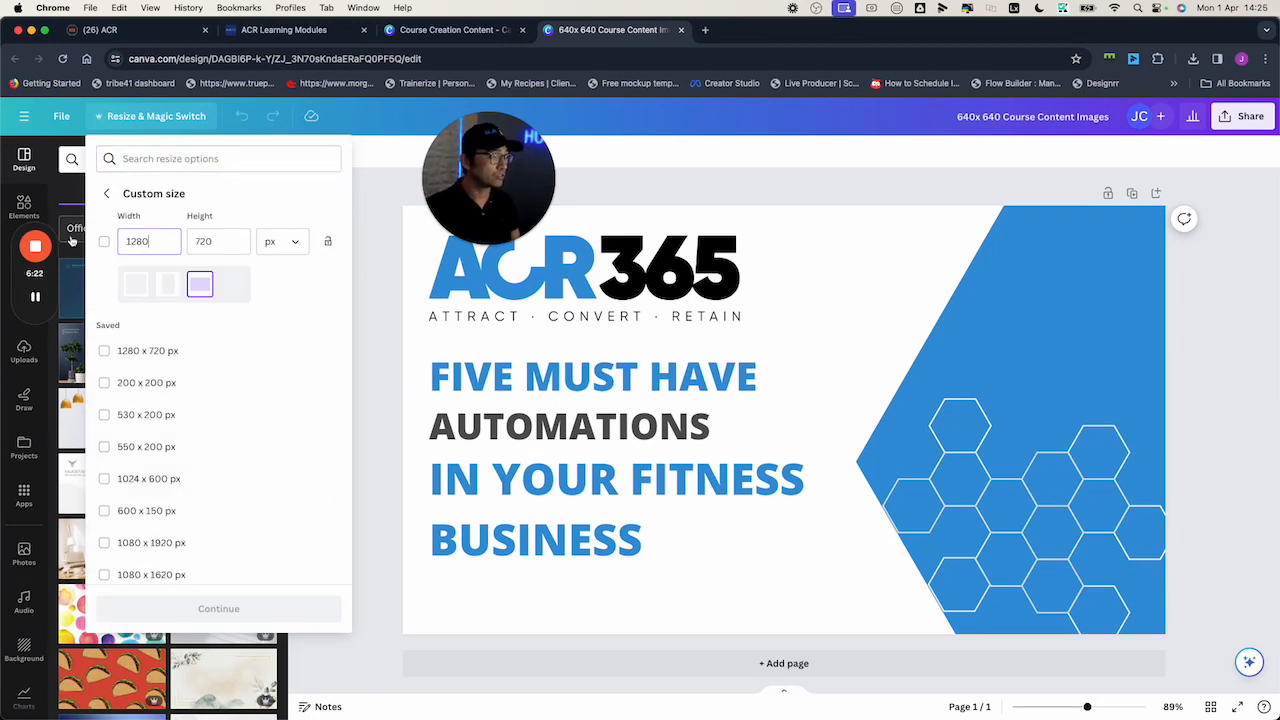
{"action": "left_click_drag", "start_coordinate": [150, 241], "coordinate": [104, 241]}
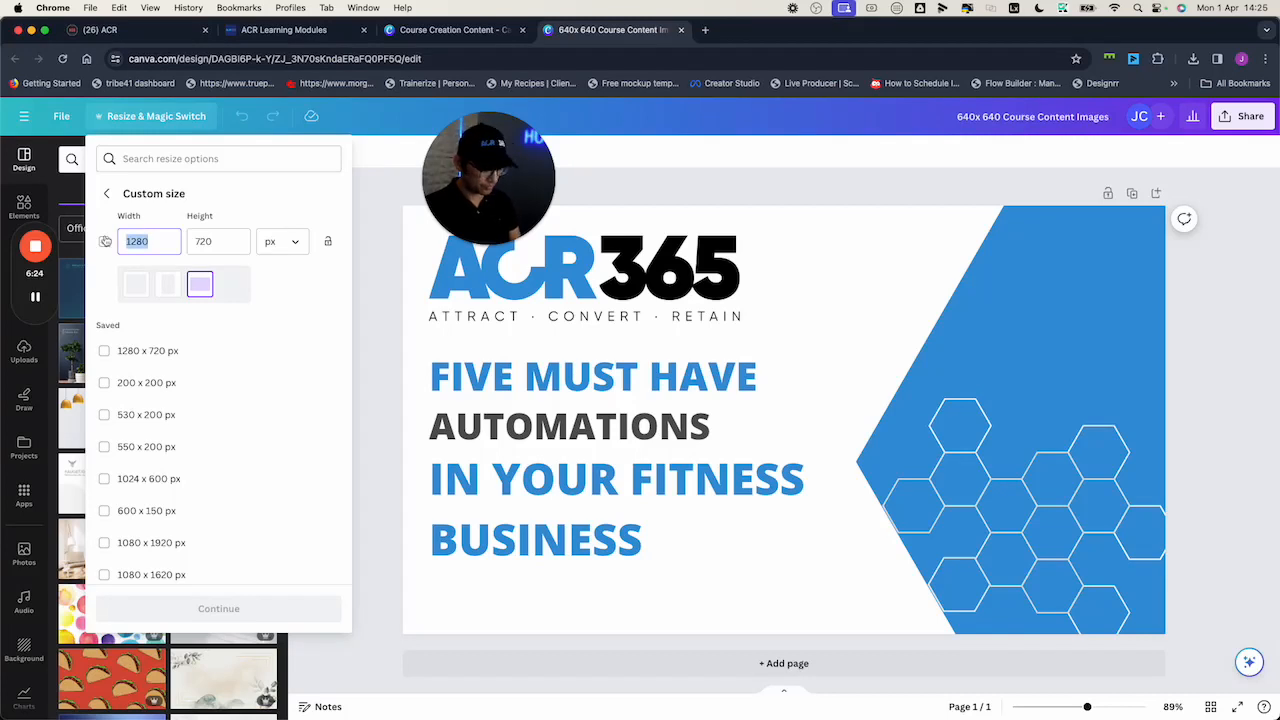
{"action": "type", "text": "640"}
{"action": "key", "text": "Tab"}
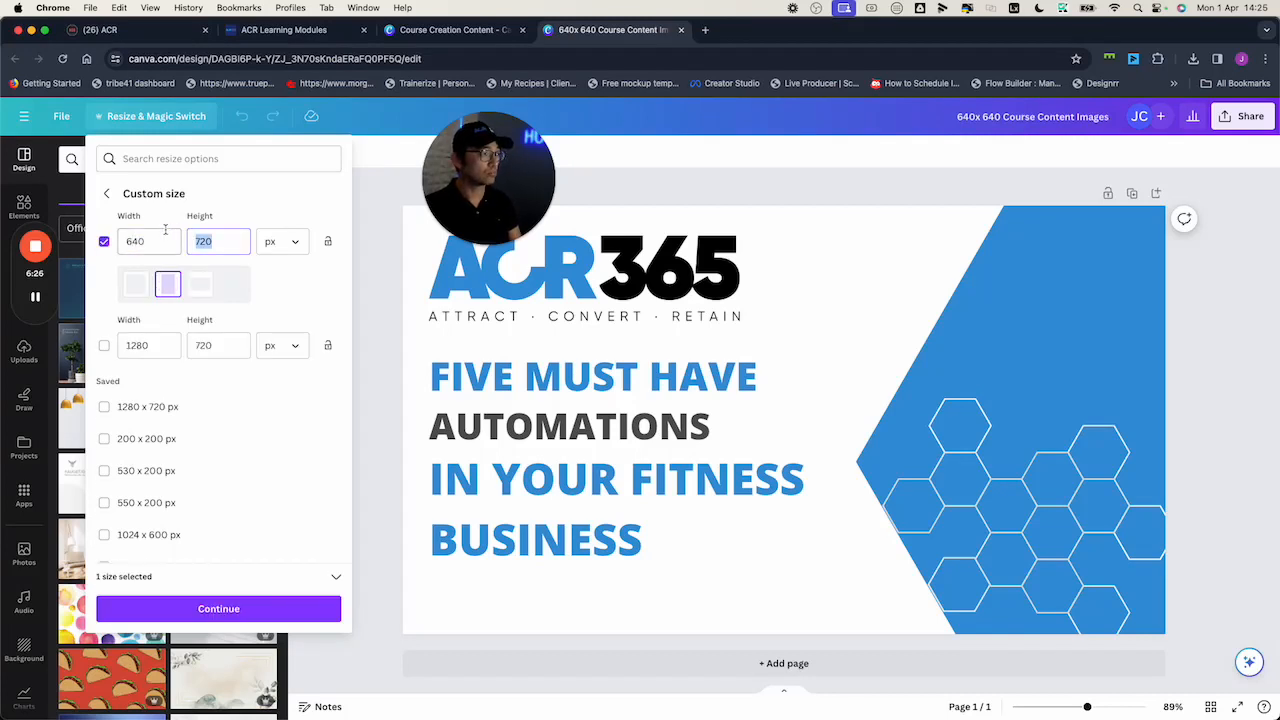
{"action": "type", "text": "64"}
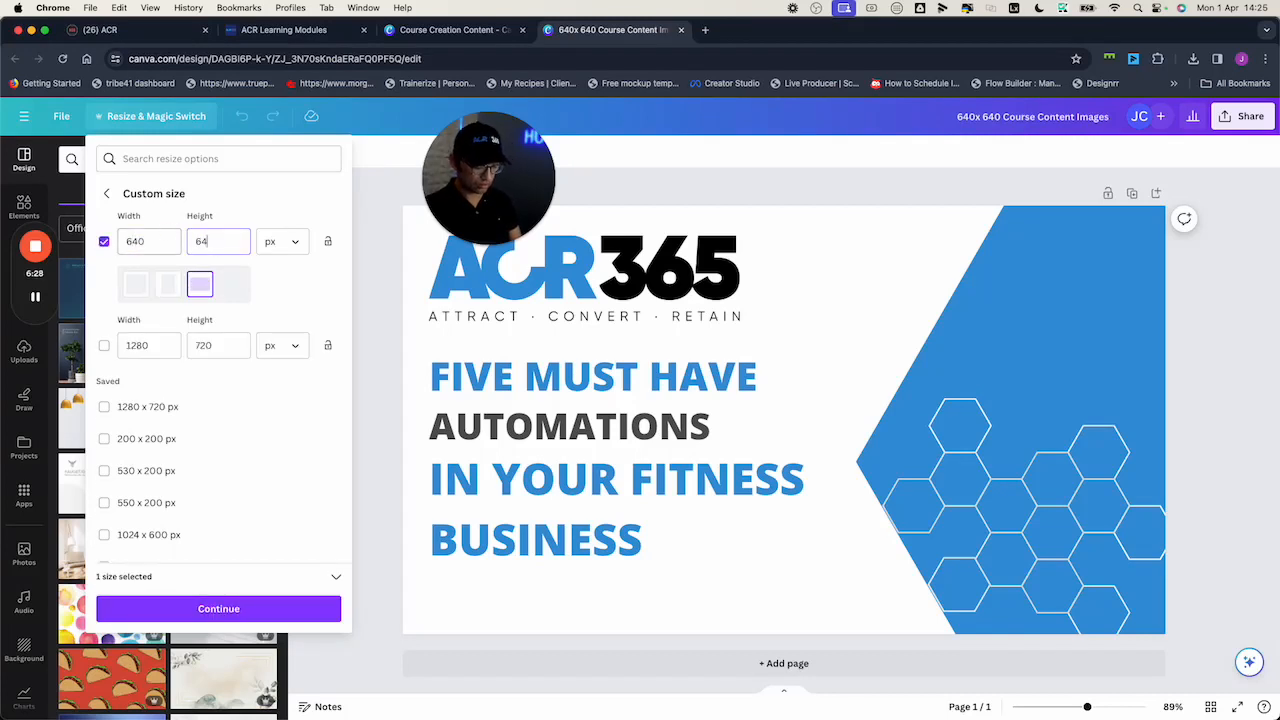
{"action": "type", "text": "0"}
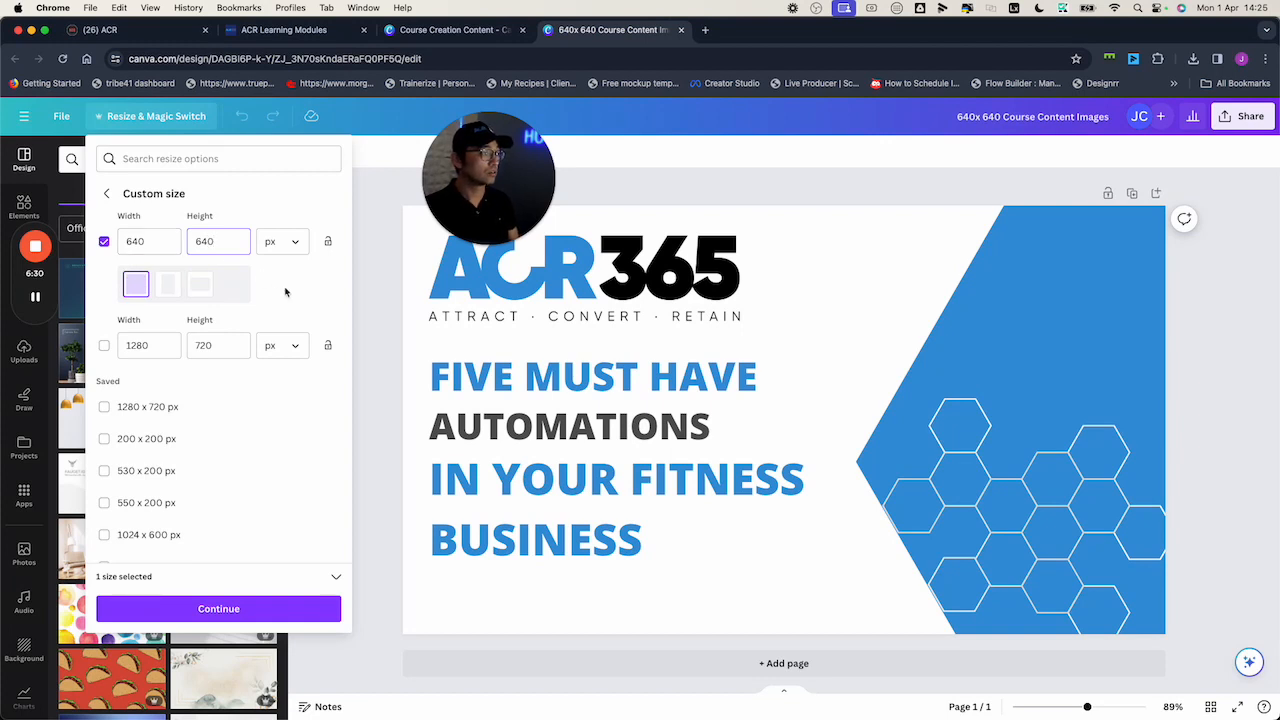
{"action": "left_click", "coordinate": [252, 608]}
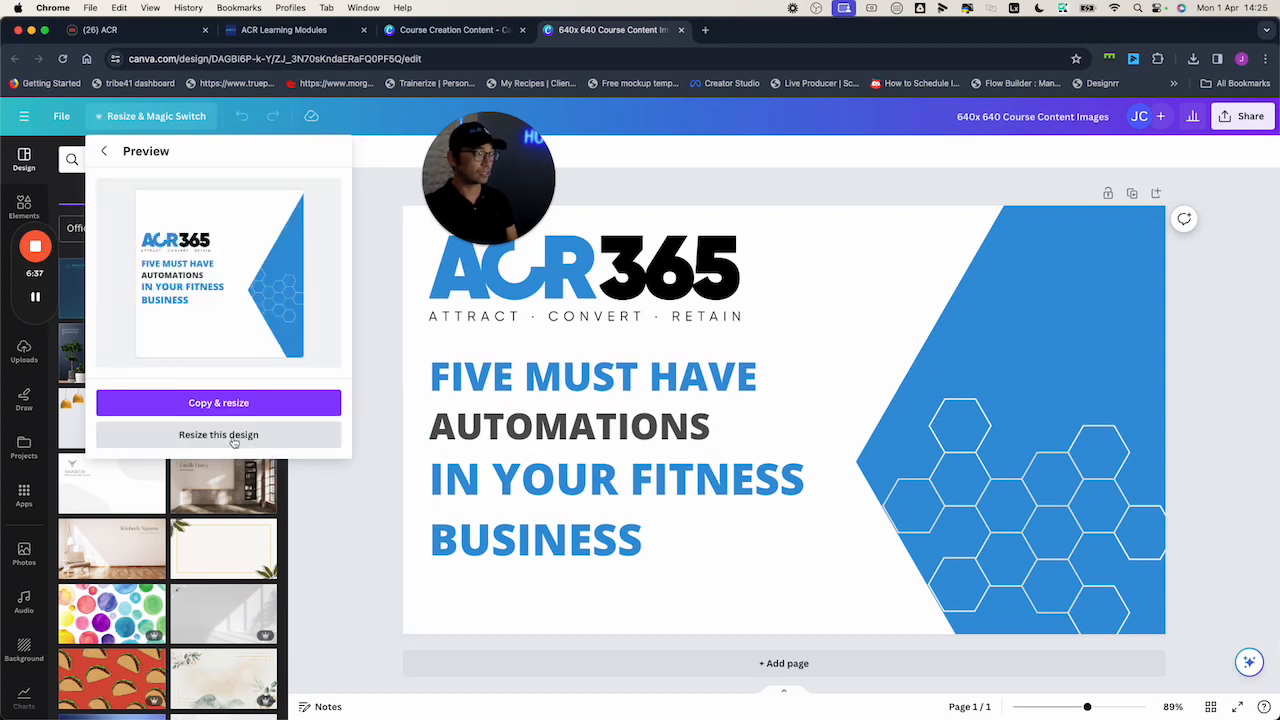
Resize the copy to 640 × 640 and scale the ACR365 logo and three title lines to fill it
{"action": "left_click", "coordinate": [224, 440]}
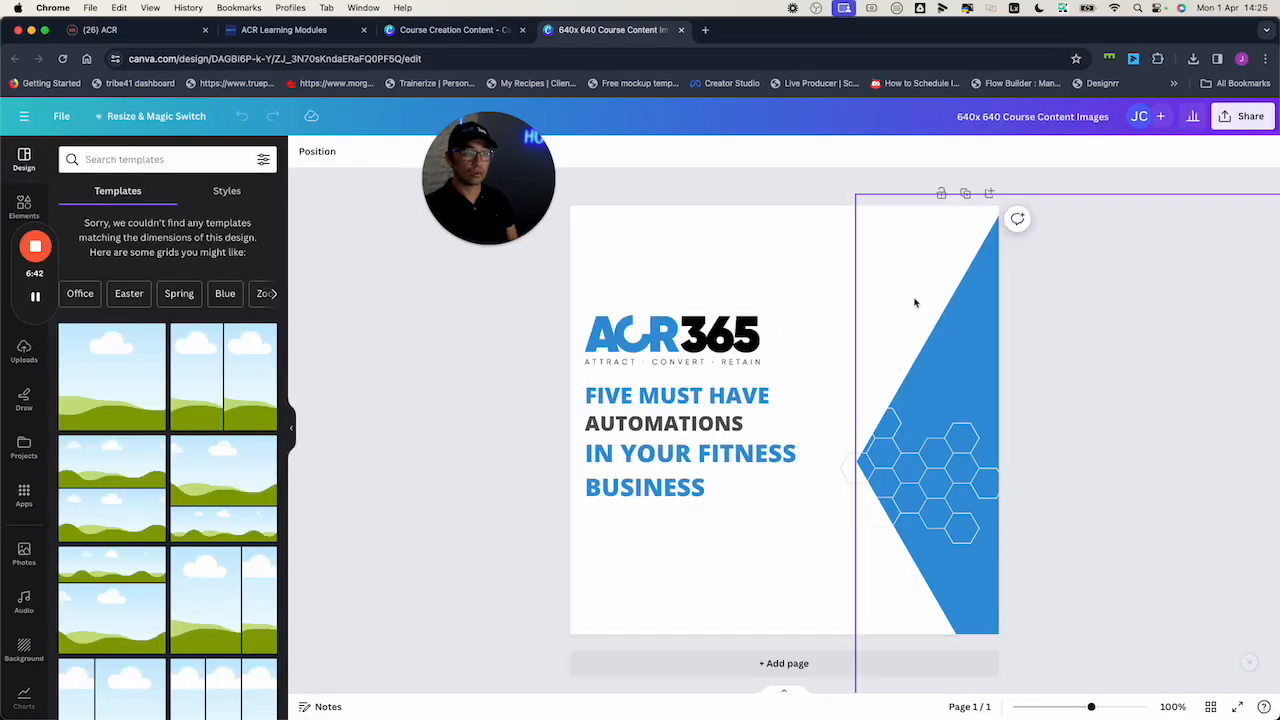
{"action": "left_click", "coordinate": [712, 366]}
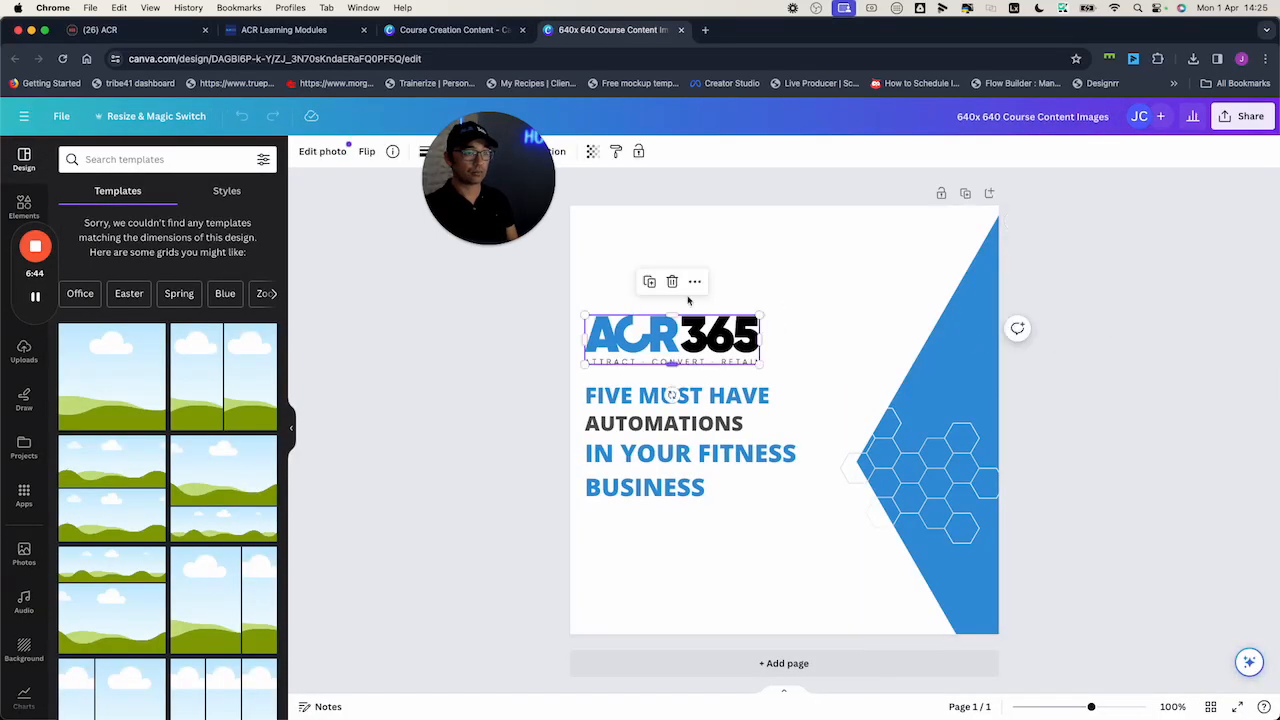
{"action": "left_click", "coordinate": [594, 297]}
{"action": "left_click_drag", "start_coordinate": [582, 297], "coordinate": [830, 535]}
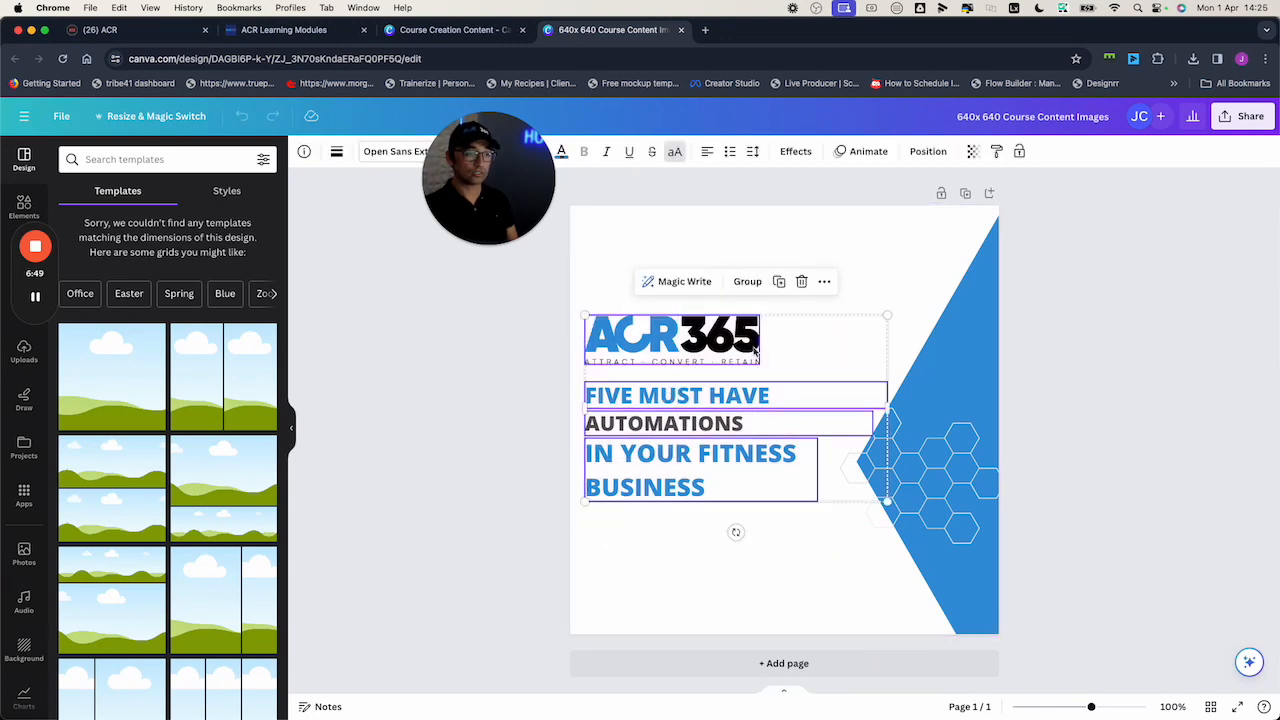
{"action": "left_click_drag", "start_coordinate": [919, 282], "coordinate": [1030, 235]}
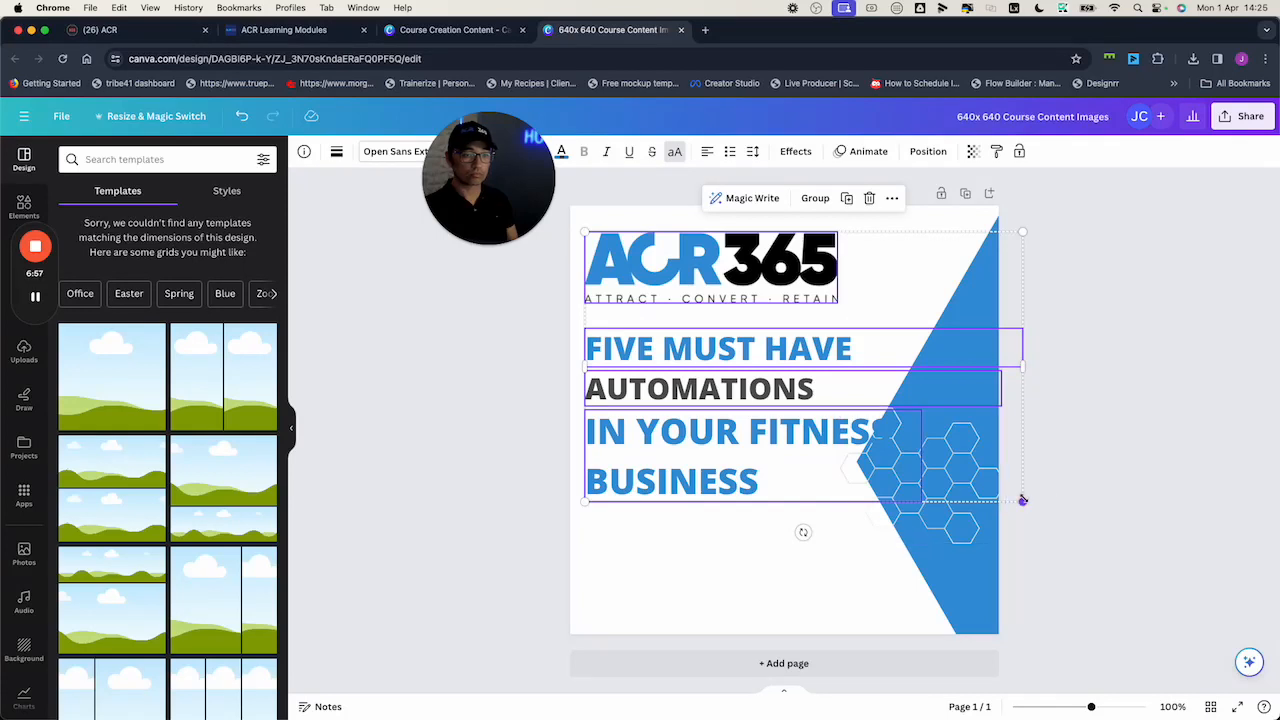
{"action": "left_click_drag", "start_coordinate": [1022, 502], "coordinate": [990, 481]}
{"action": "left_click", "coordinate": [1104, 448]}
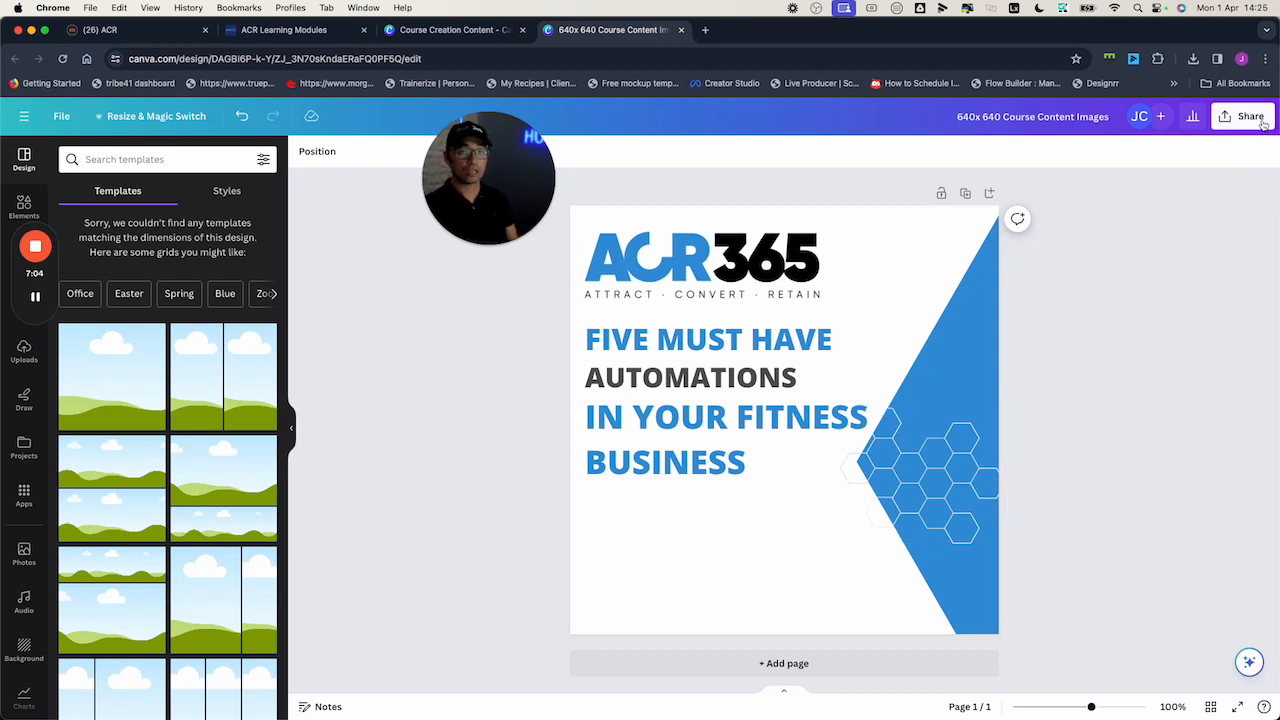
Add the 640x640 square artwork as the course Logo Image and save the course details
{"action": "left_click", "coordinate": [100, 29]}
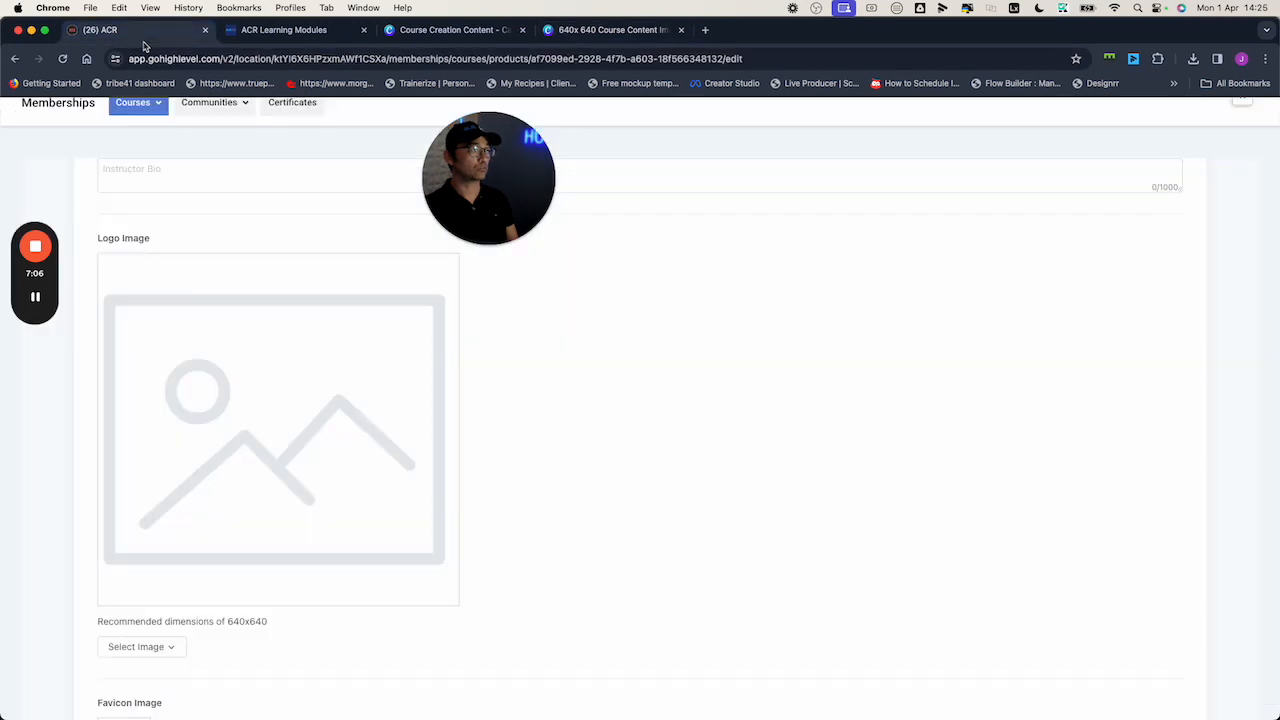
{"action": "scroll", "coordinate": [305, 466], "scroll_direction": "down", "scroll_amount": 5}
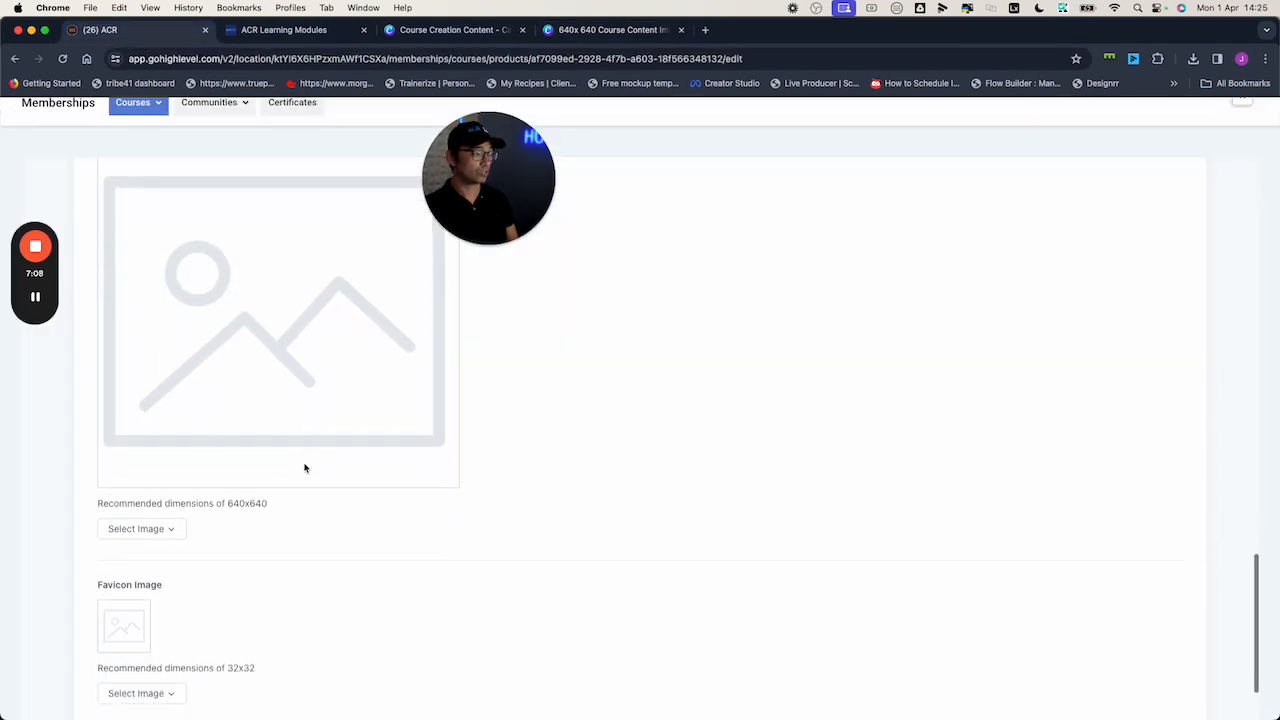
{"action": "scroll", "coordinate": [170, 560], "scroll_direction": "down", "scroll_amount": 1}
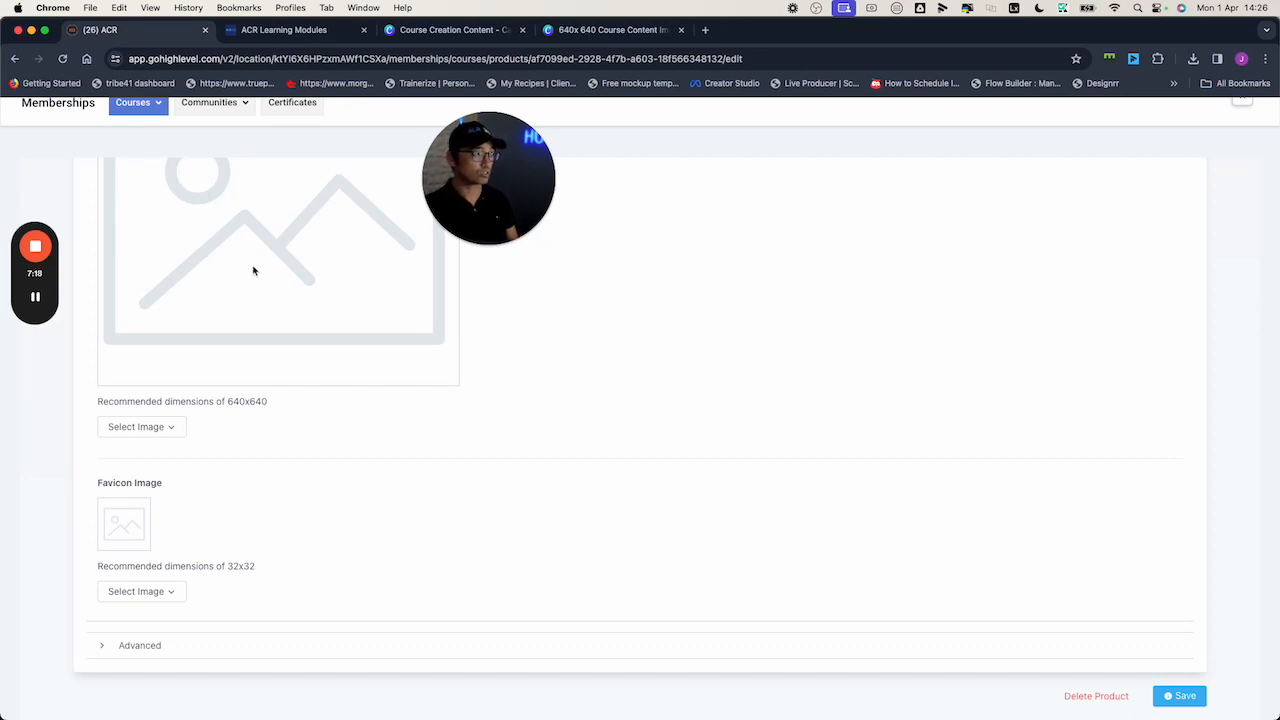
{"action": "scroll", "coordinate": [306, 310], "scroll_direction": "up", "scroll_amount": 1}
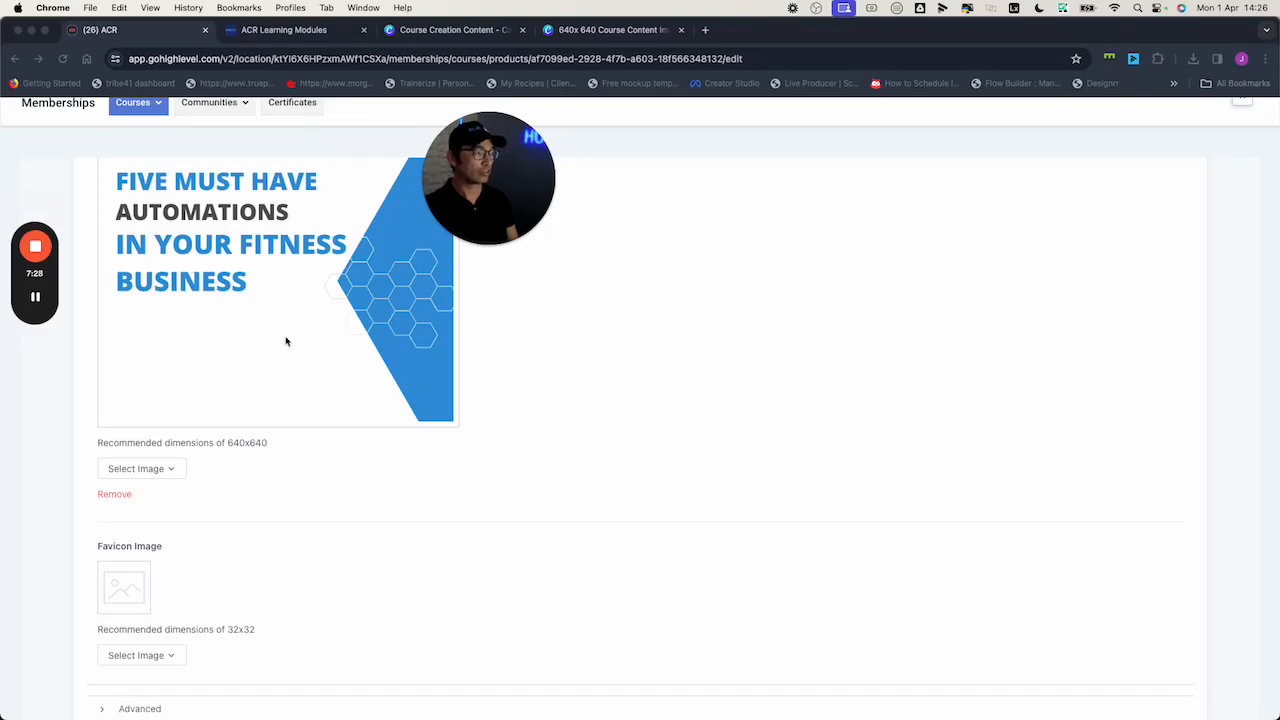
{"action": "scroll", "coordinate": [320, 325], "scroll_direction": "up", "scroll_amount": 5}
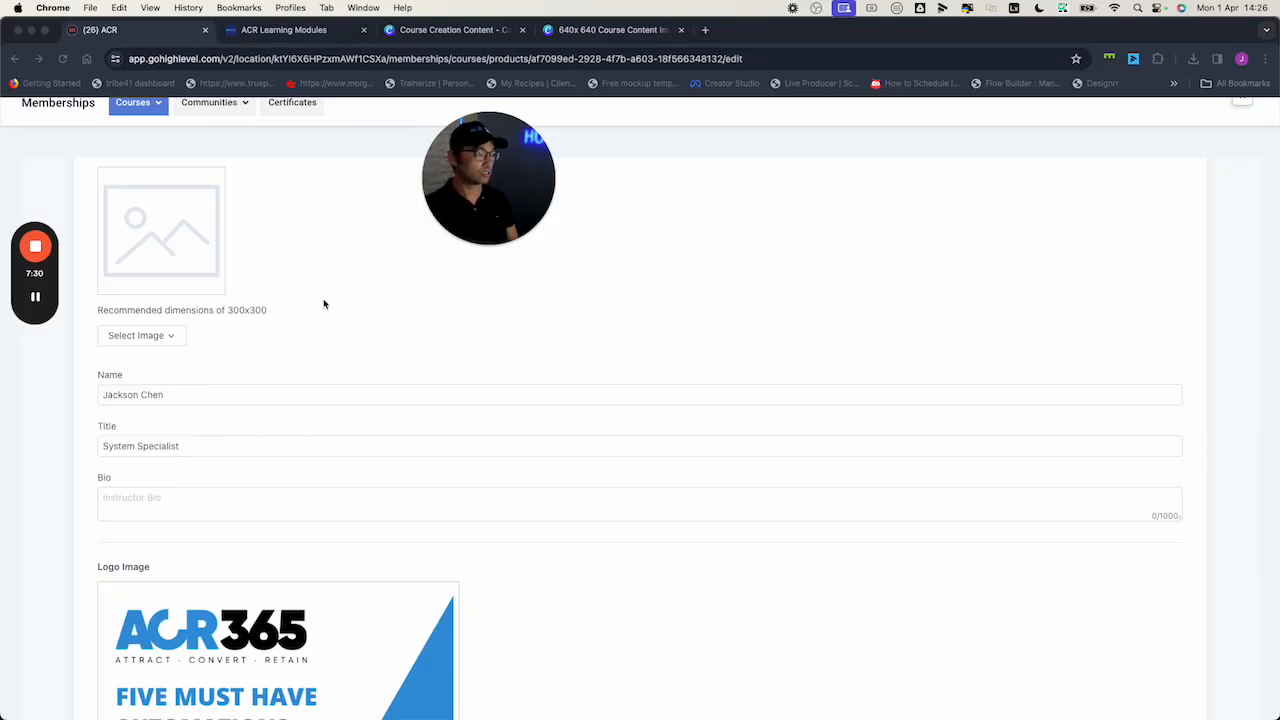
{"action": "scroll", "coordinate": [325, 303], "scroll_direction": "up", "scroll_amount": 2}
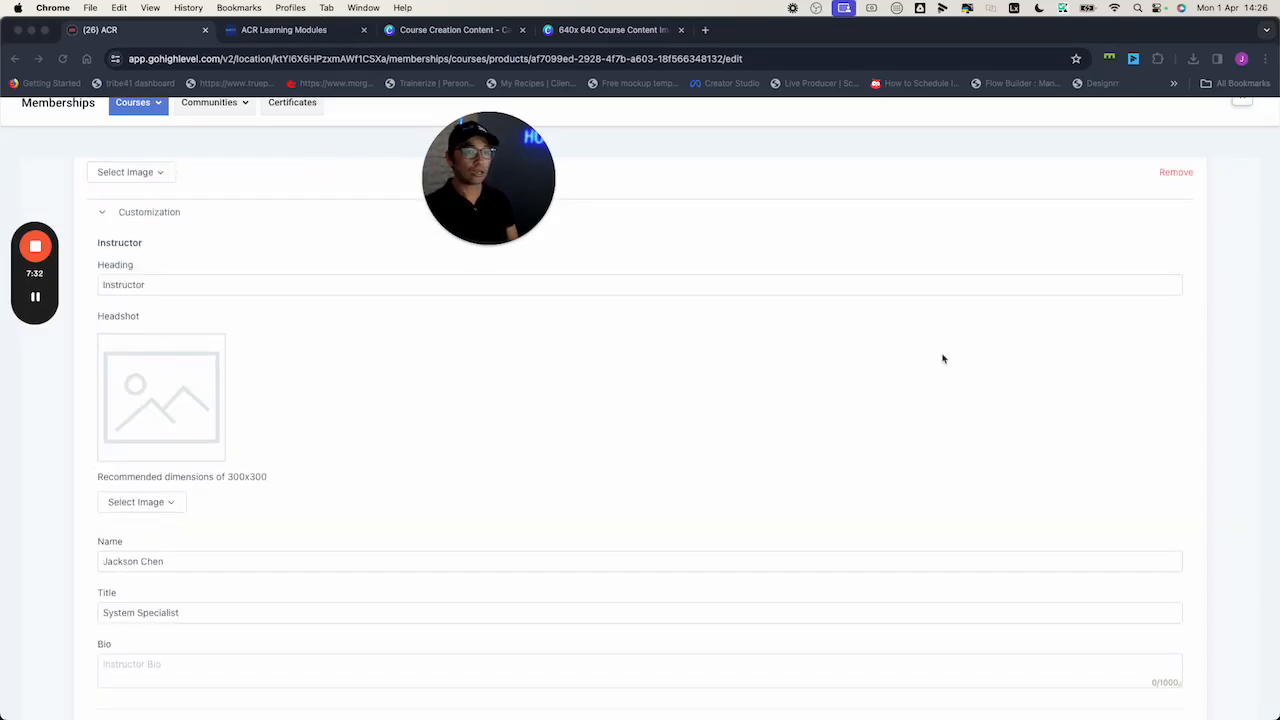
{"action": "scroll", "coordinate": [942, 358], "scroll_direction": "up", "scroll_amount": 10}
{"action": "scroll", "coordinate": [1040, 344], "scroll_direction": "up", "scroll_amount": 3}
{"action": "scroll", "coordinate": [1107, 171], "scroll_direction": "down", "scroll_amount": 6}
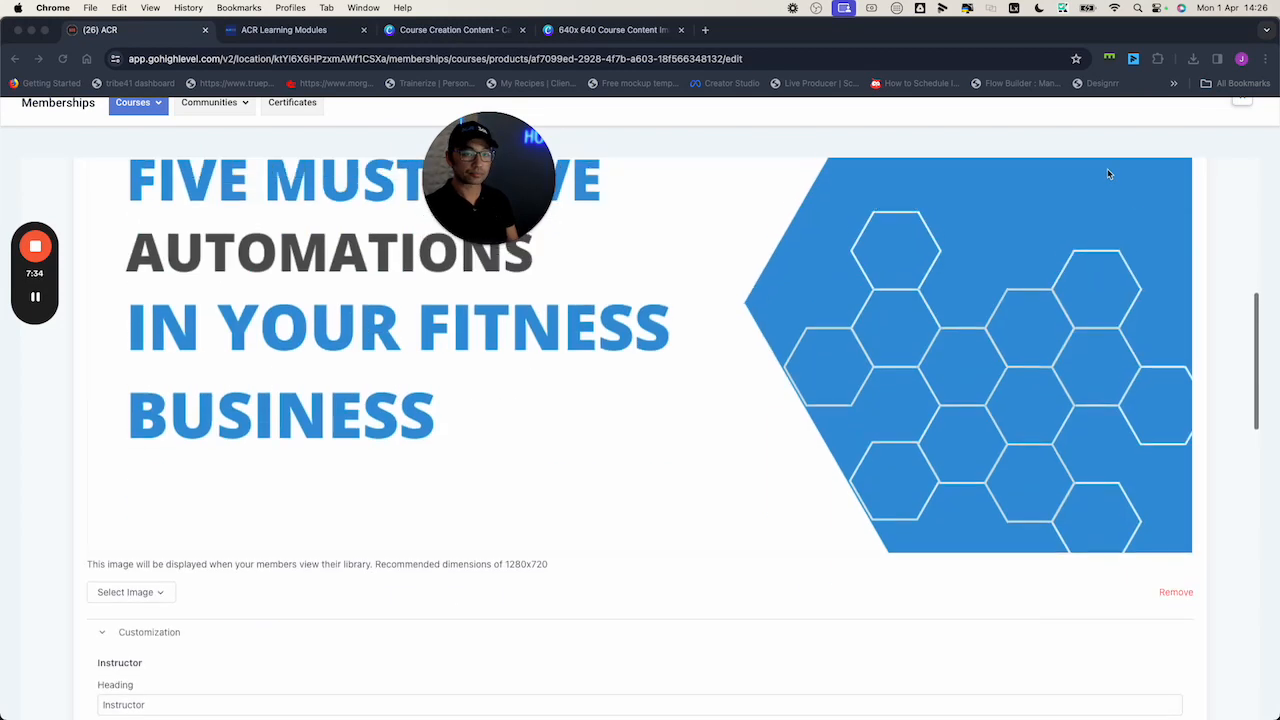
{"action": "scroll", "coordinate": [1163, 223], "scroll_direction": "up", "scroll_amount": 6}
{"action": "left_click", "coordinate": [1178, 199]}
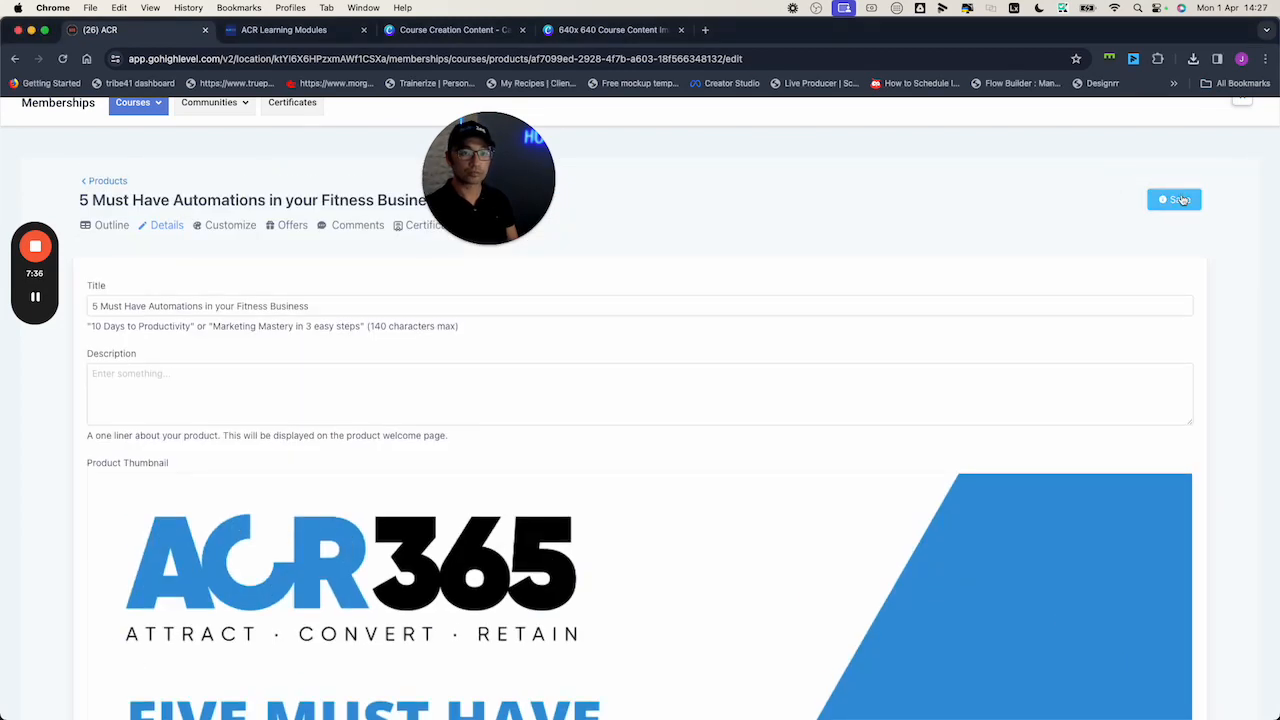
Reload the member portal preview and check the Course Contents and Welcome Aboard! lesson
{"action": "left_click", "coordinate": [283, 29]}
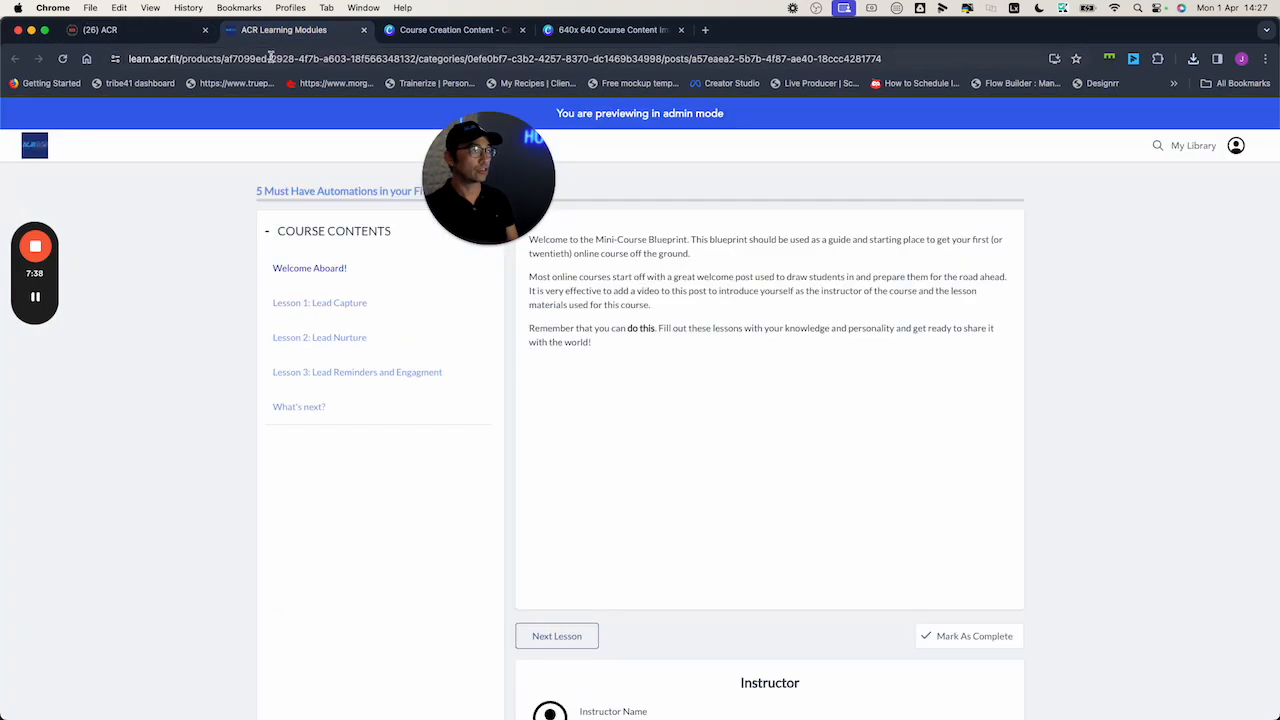
{"action": "left_click", "coordinate": [62, 58]}
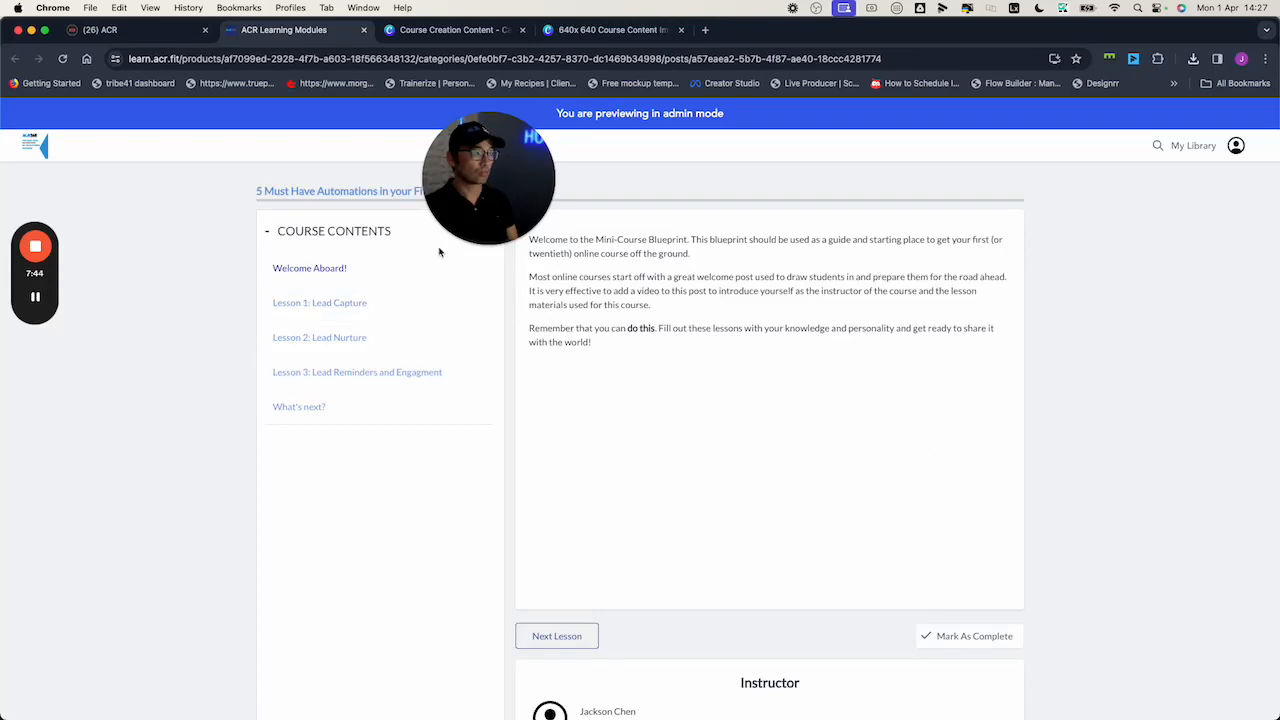
{"action": "left_click", "coordinate": [299, 233]}
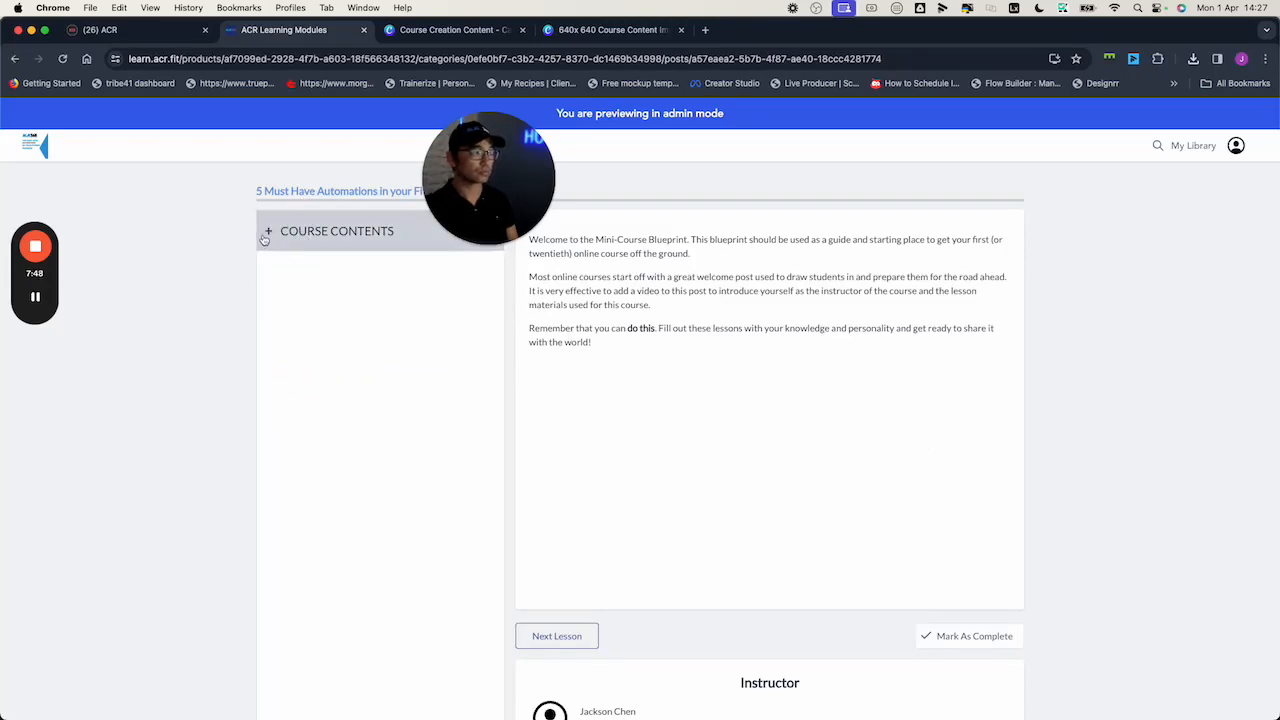
{"action": "left_click", "coordinate": [291, 236]}
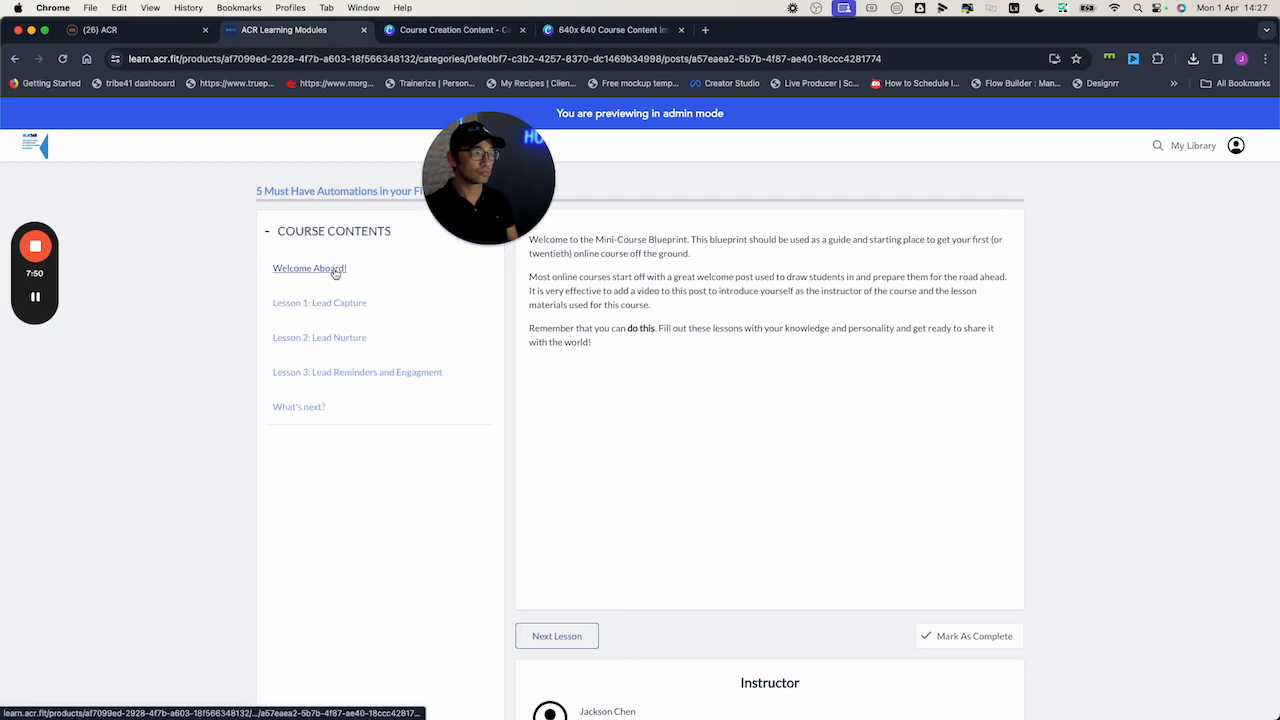
{"action": "left_click", "coordinate": [323, 268]}
{"action": "scroll", "coordinate": [732, 330], "scroll_direction": "down", "scroll_amount": 2}
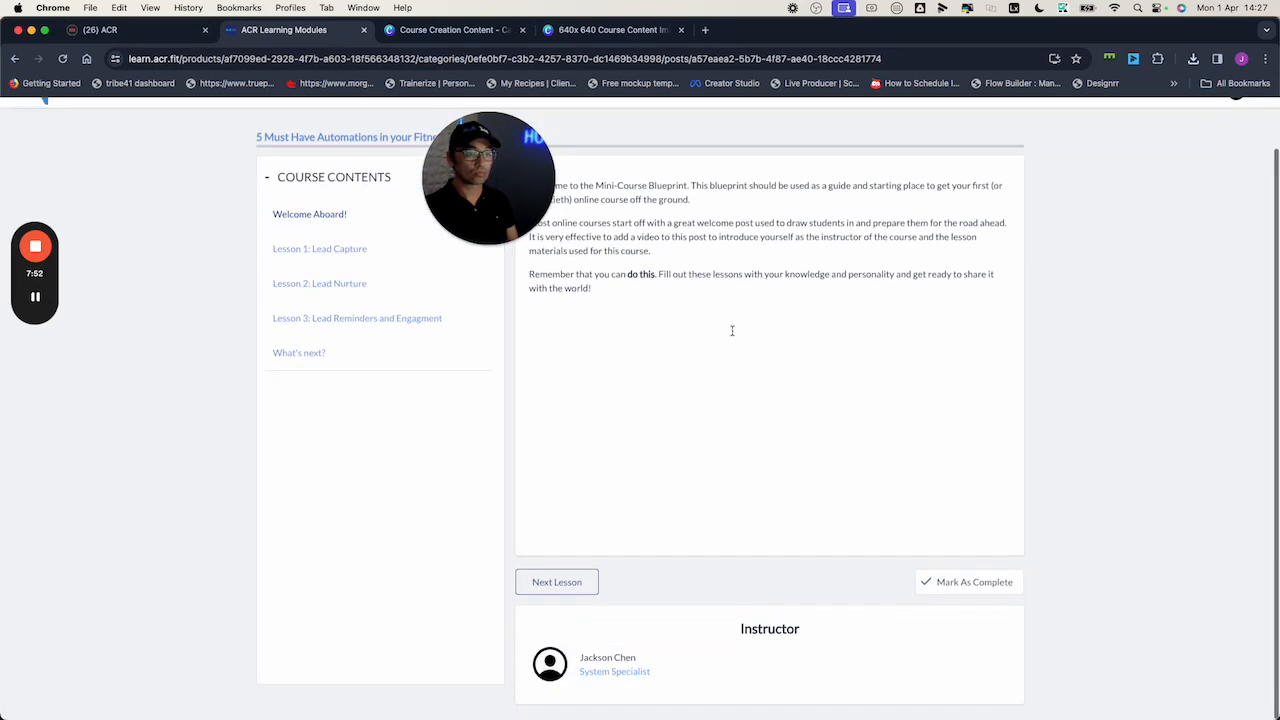
{"action": "scroll", "coordinate": [640, 505], "scroll_direction": "up", "scroll_amount": 2}
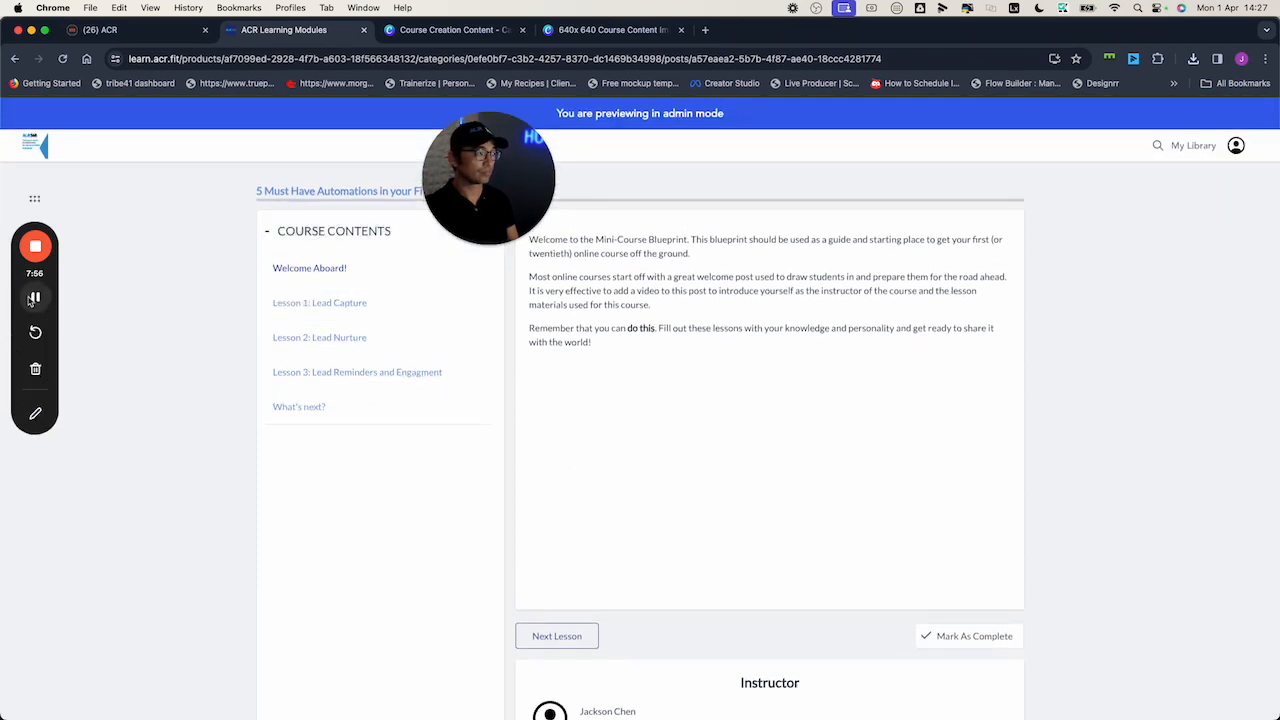
{"action": "left_click", "coordinate": [36, 298]}
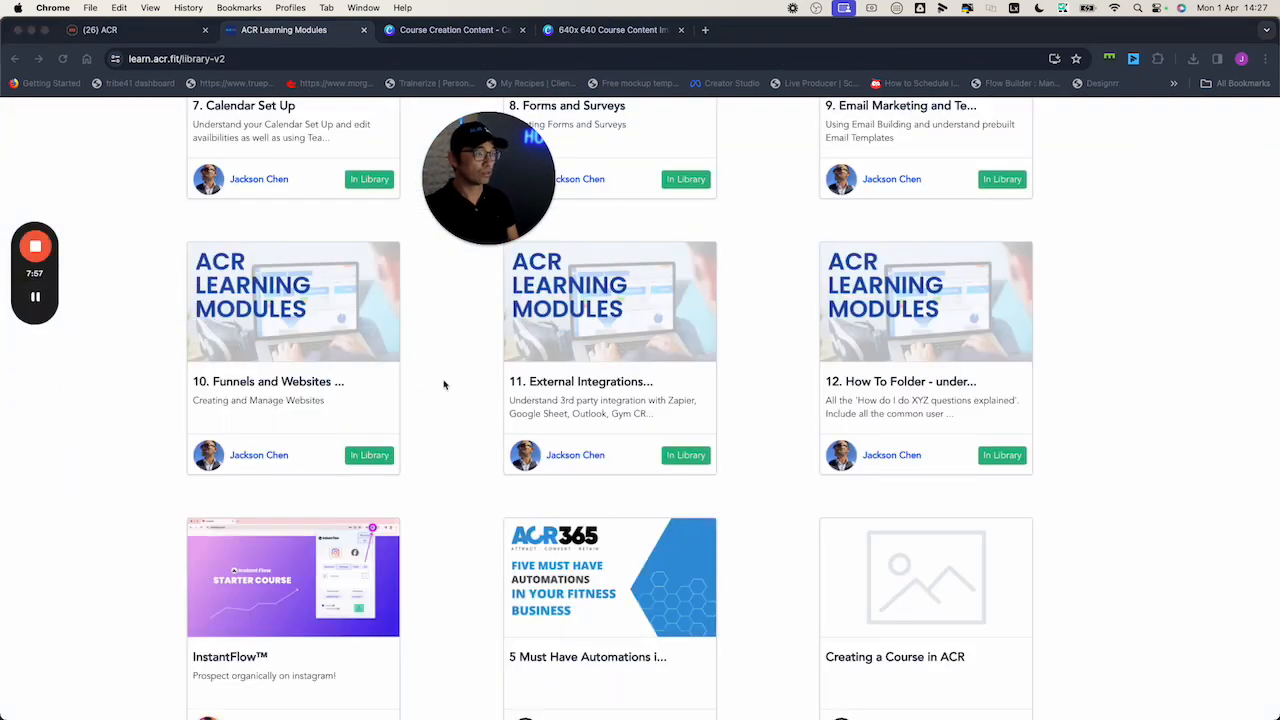
{"action": "scroll", "coordinate": [442, 384], "scroll_direction": "down", "scroll_amount": 5}
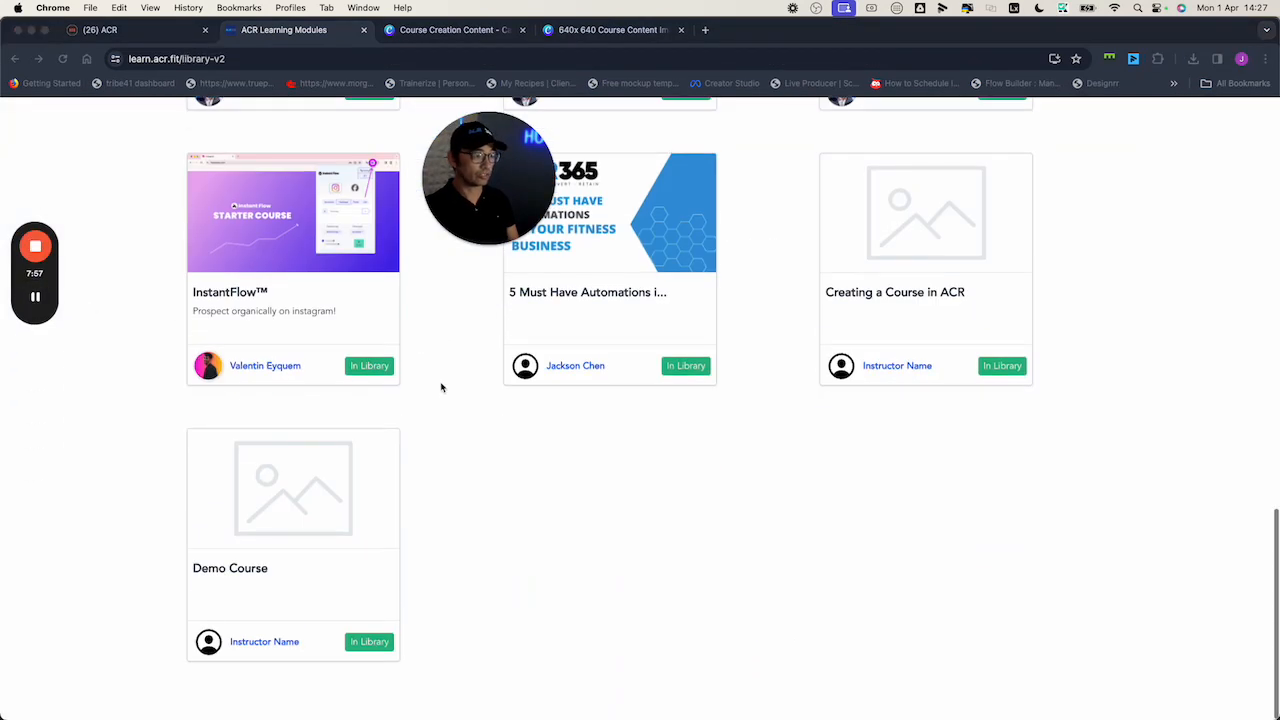
{"action": "scroll", "coordinate": [560, 440], "scroll_direction": "up", "scroll_amount": 3}
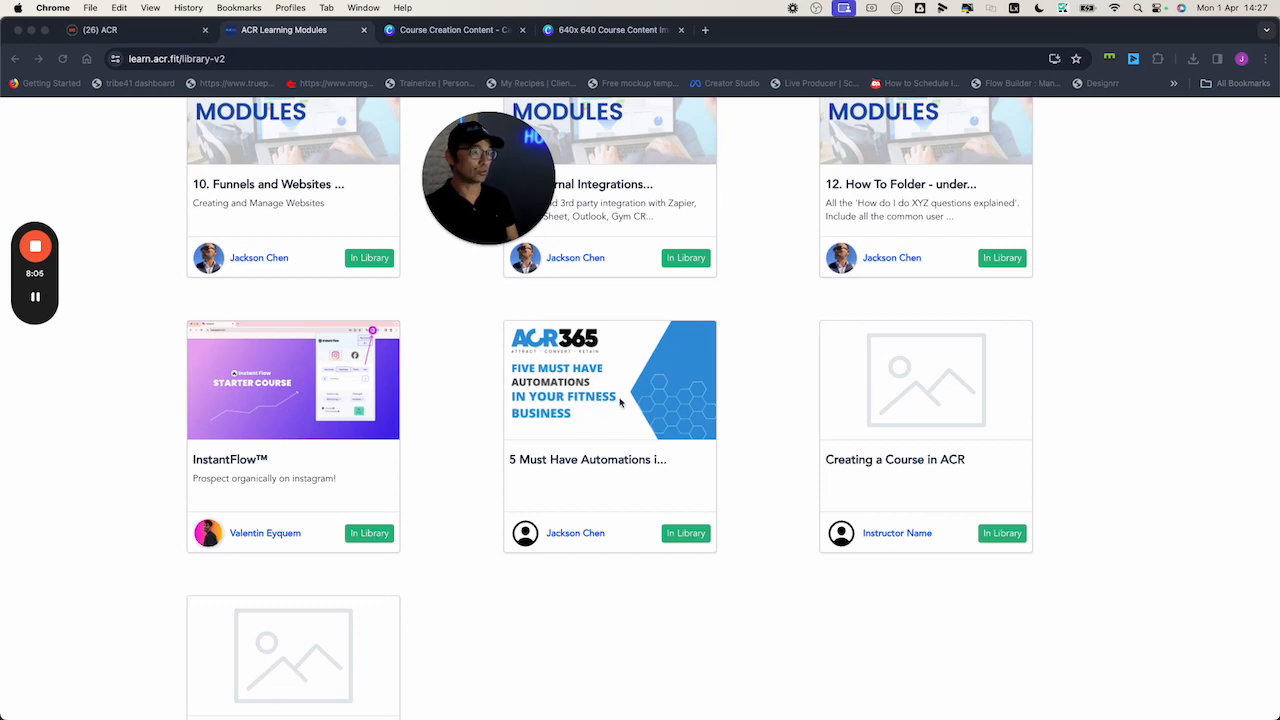
Open the 5 Must Have Automations course card from the library, then return to its GoHighLevel Details page
{"action": "left_click", "coordinate": [590, 400]}
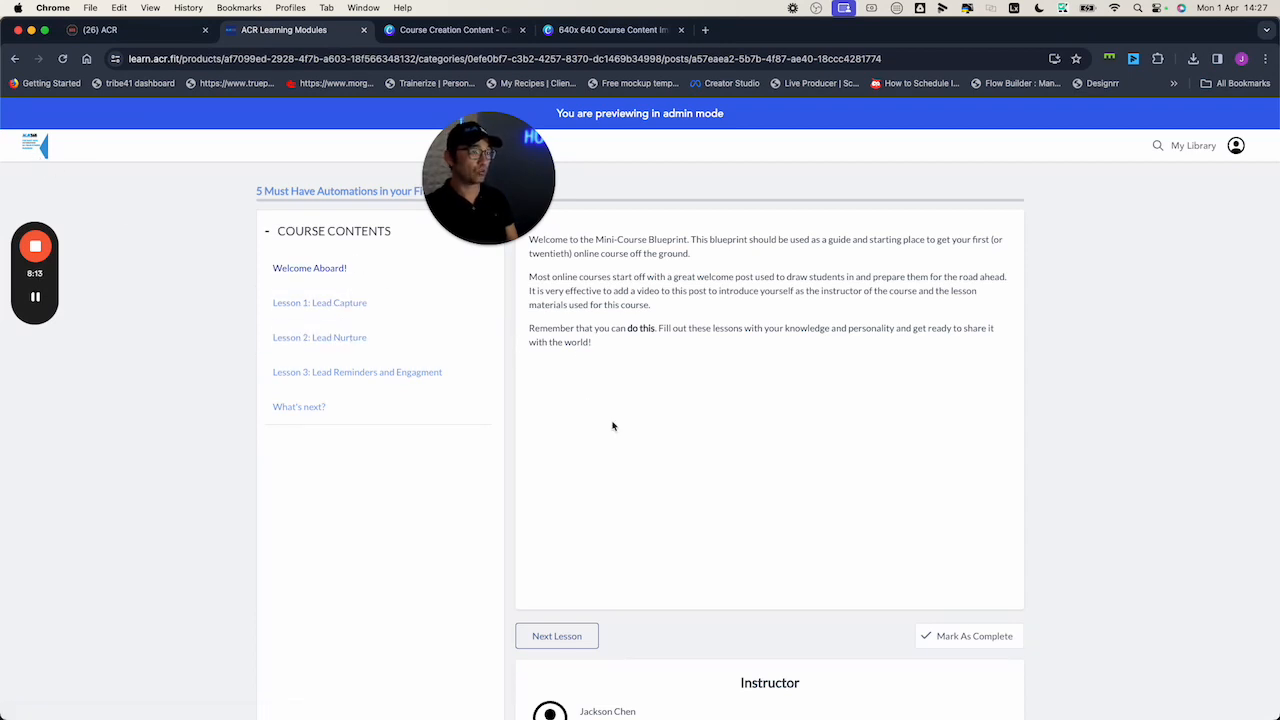
{"action": "scroll", "coordinate": [661, 480], "scroll_direction": "down", "scroll_amount": 1}
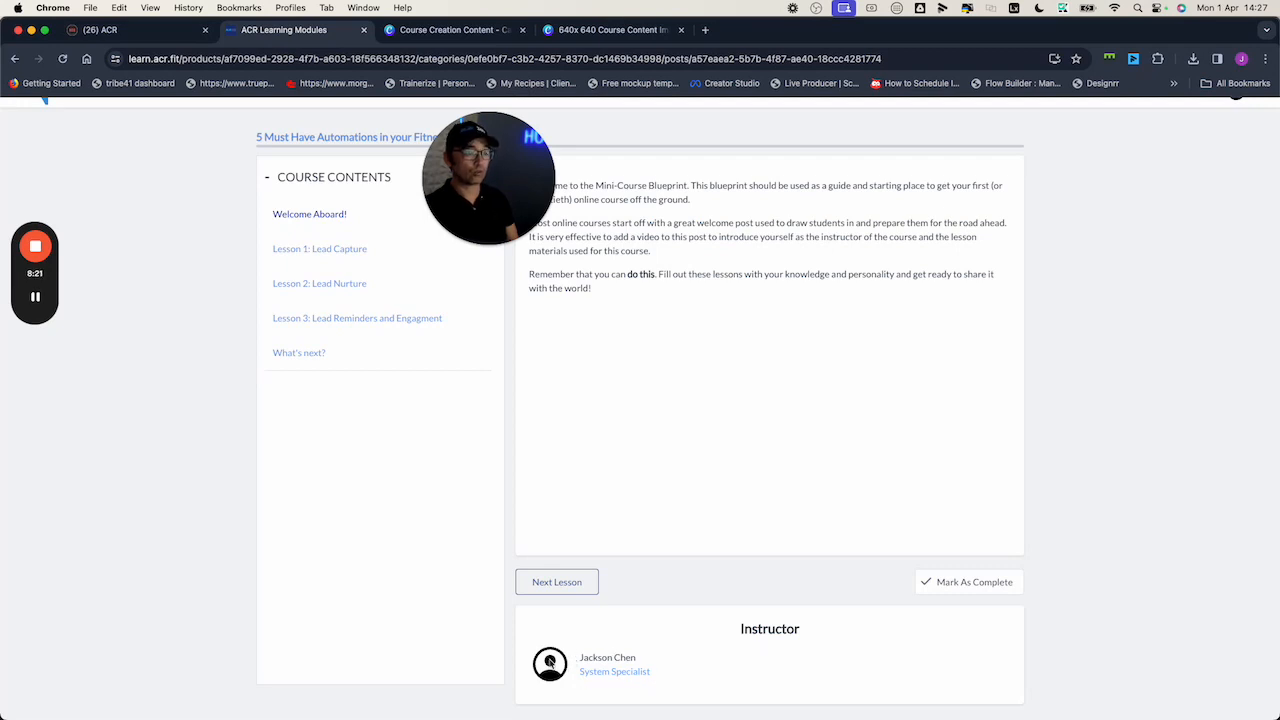
{"action": "scroll", "coordinate": [350, 330], "scroll_direction": "up", "scroll_amount": 1}
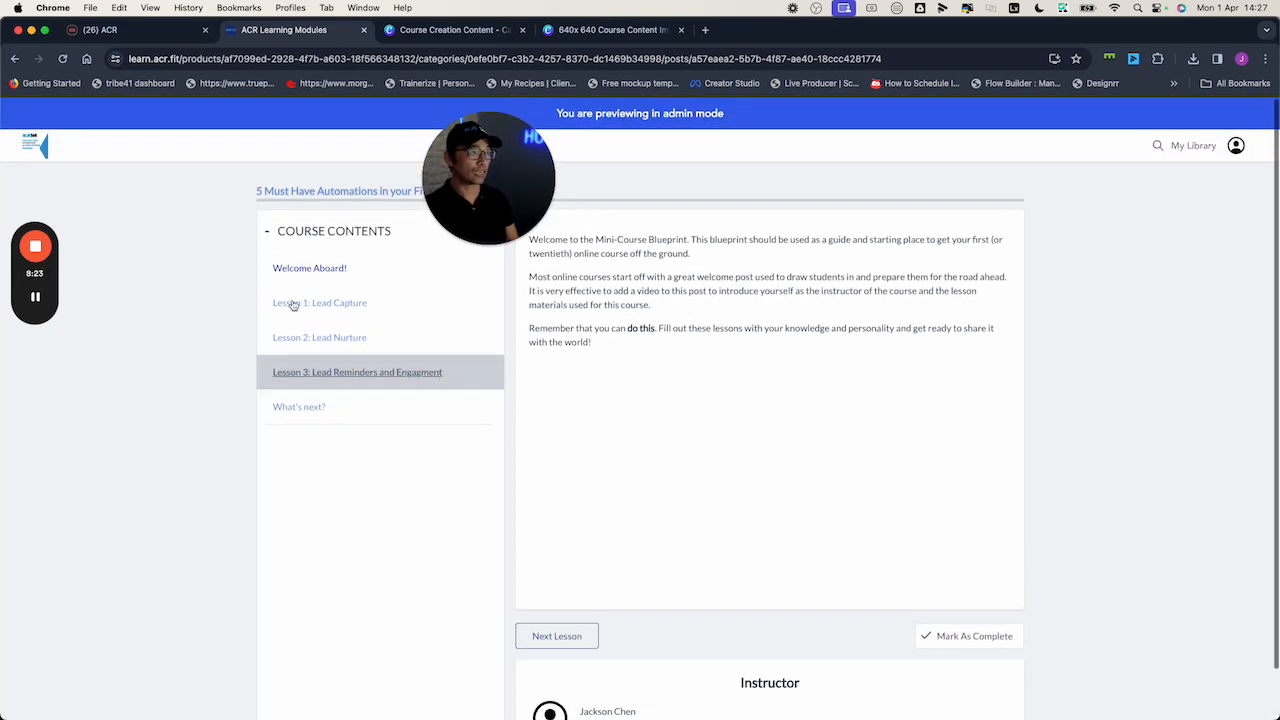
{"action": "left_click", "coordinate": [130, 29]}
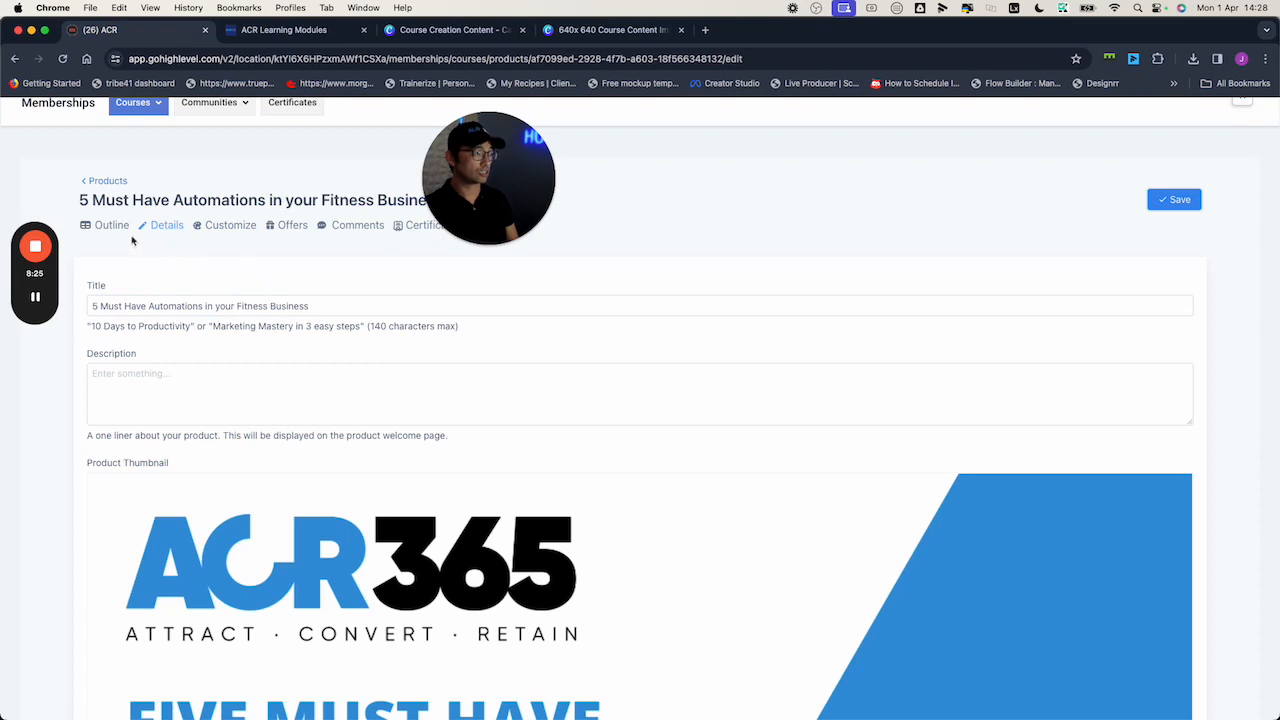
{"action": "scroll", "coordinate": [300, 360], "scroll_direction": "down", "scroll_amount": 3}
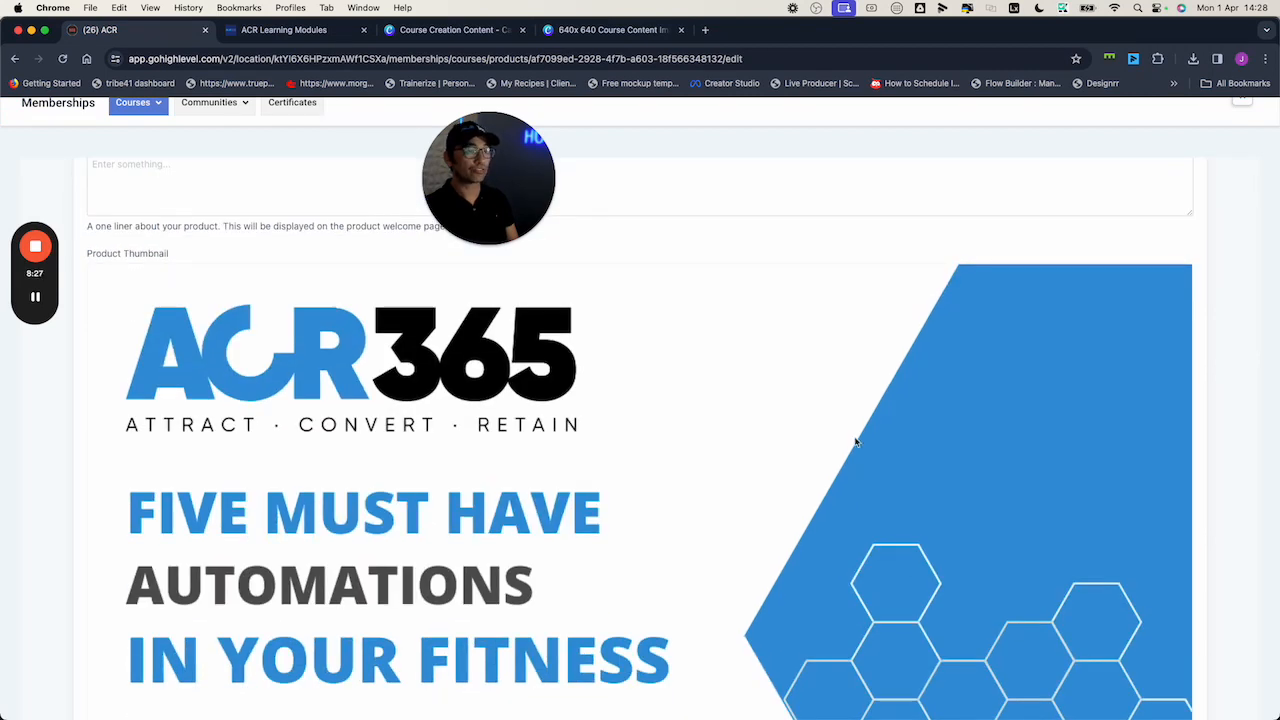